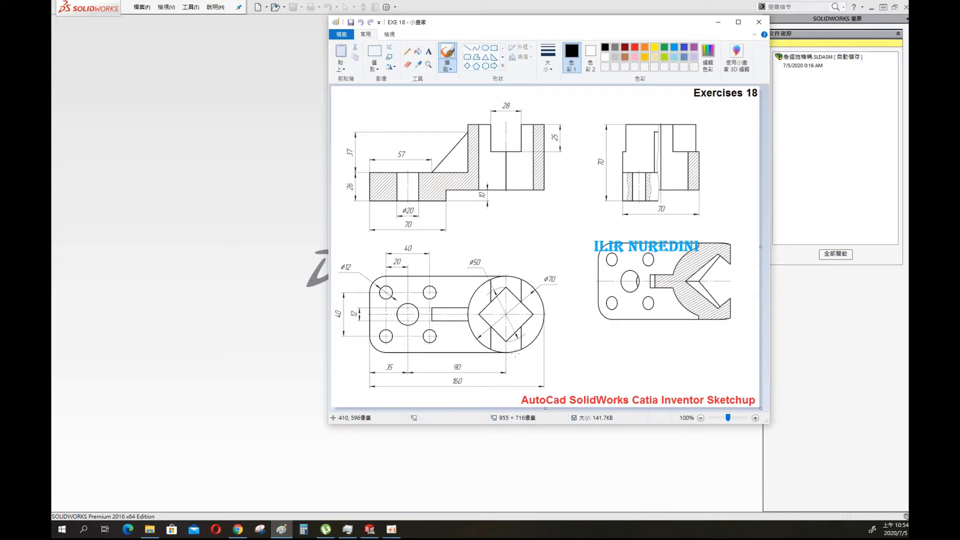
Create a new part document from the part template and set its unit system to MMGS.
left_click_drag(518, 26, 959, 64)
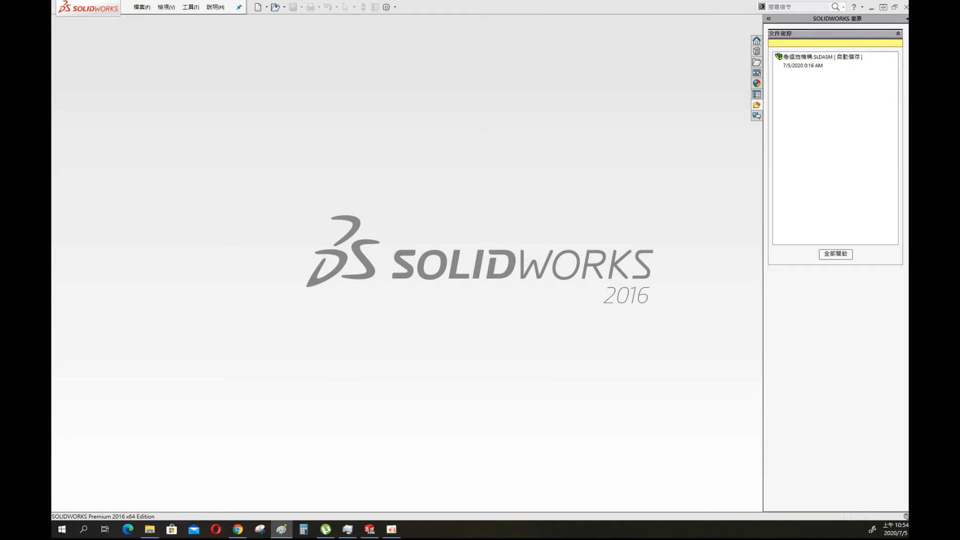
left_click(257, 8)
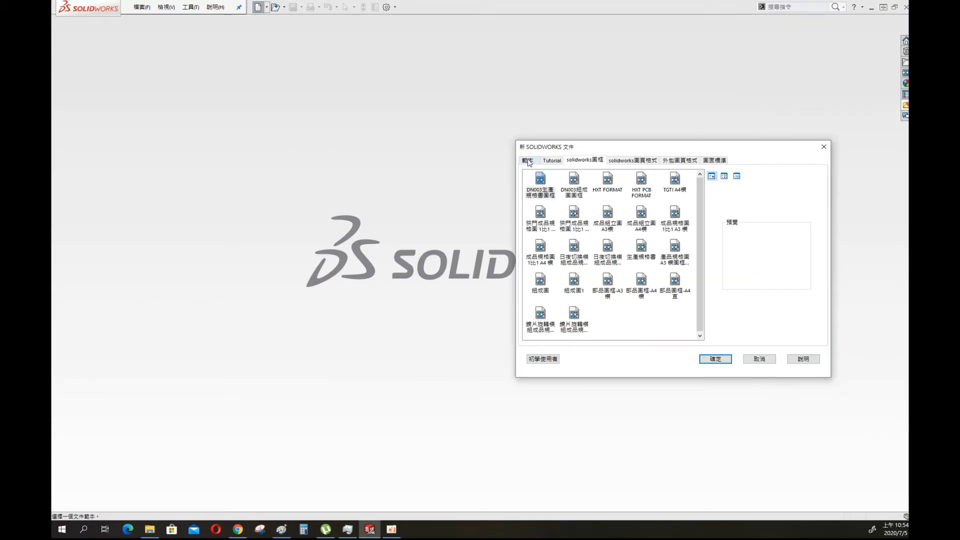
left_click(528, 160)
double_click(536, 185)
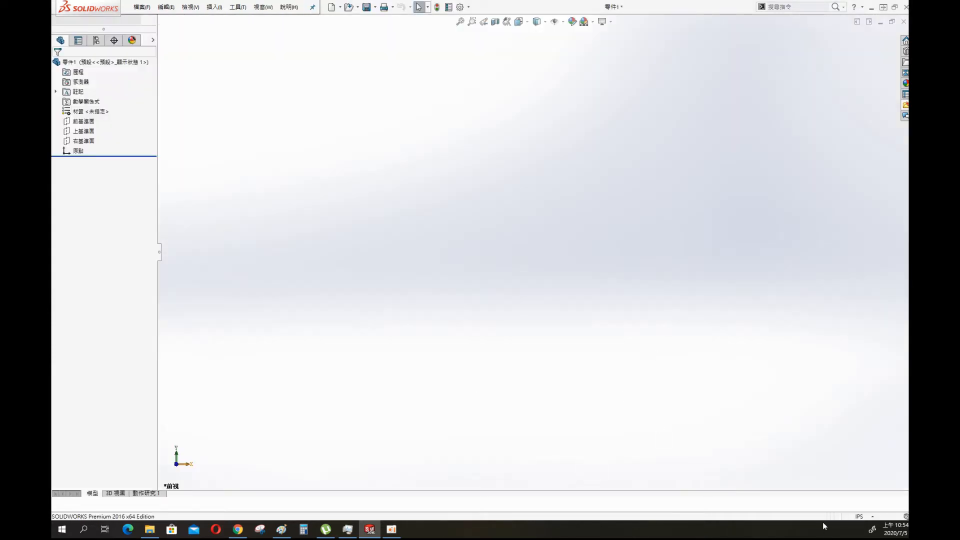
left_click(858, 516)
left_click(850, 478)
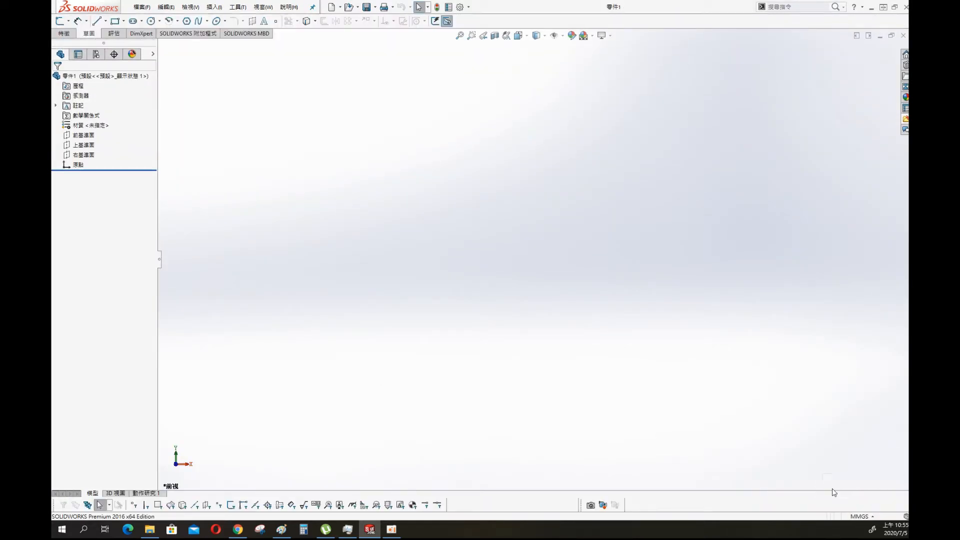
Start a sketch on the Front Plane and switch to the back view.
left_click(80, 134)
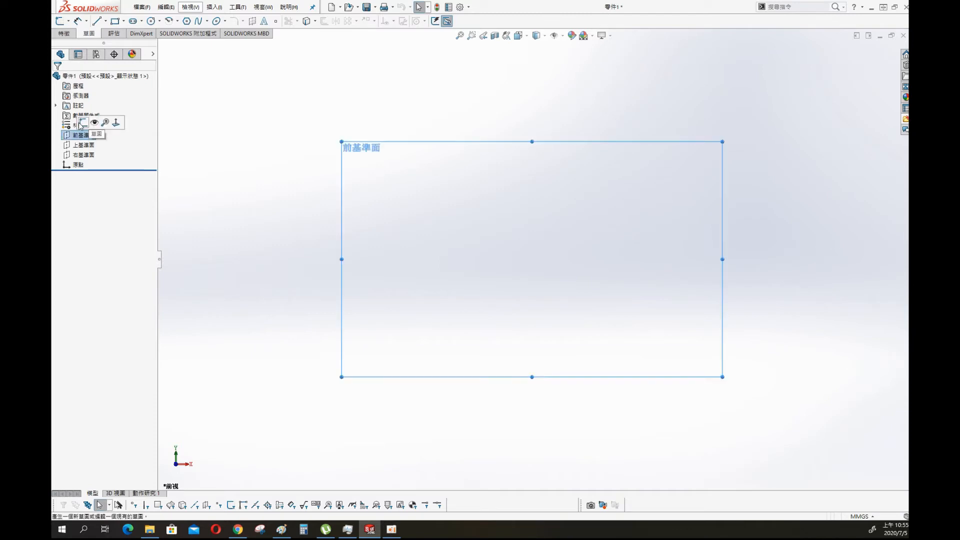
left_click(80, 124)
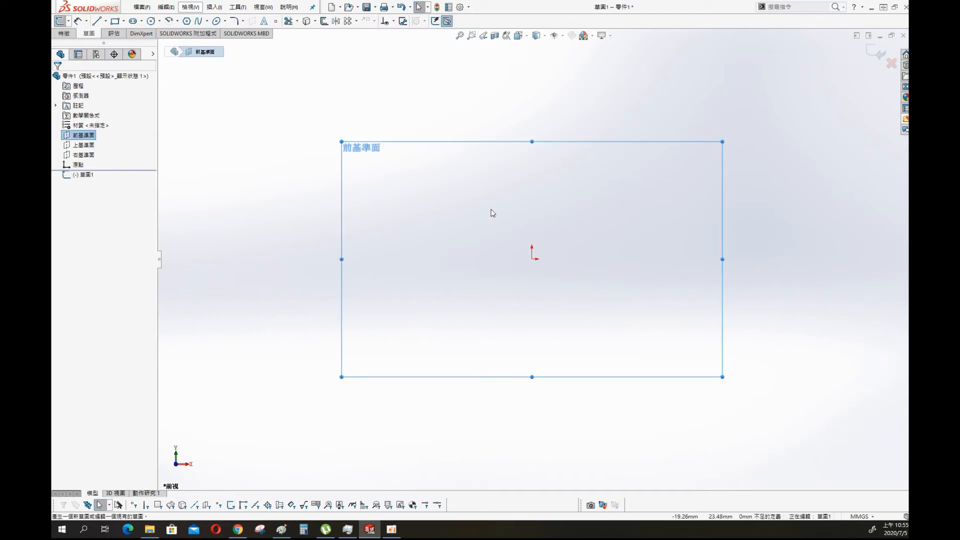
key("s")
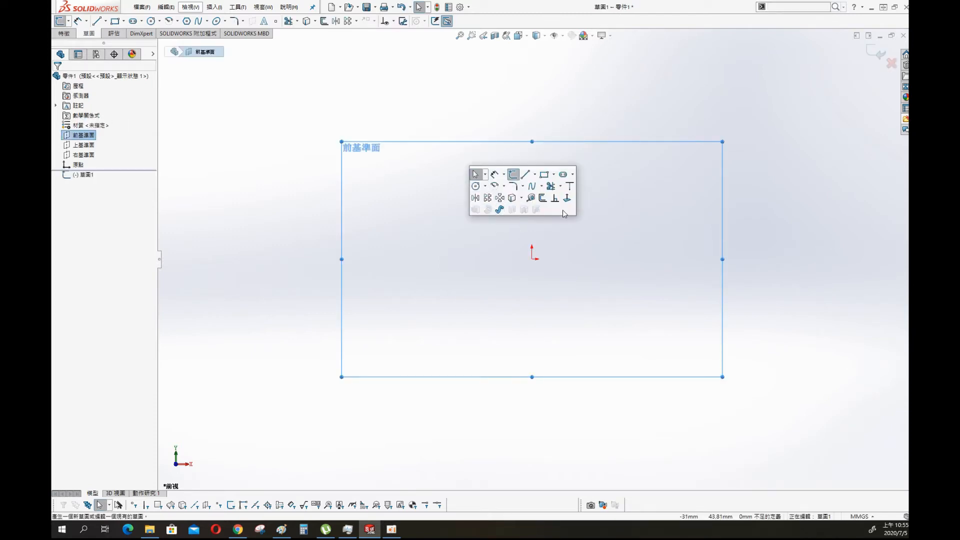
key("ctrl+2")
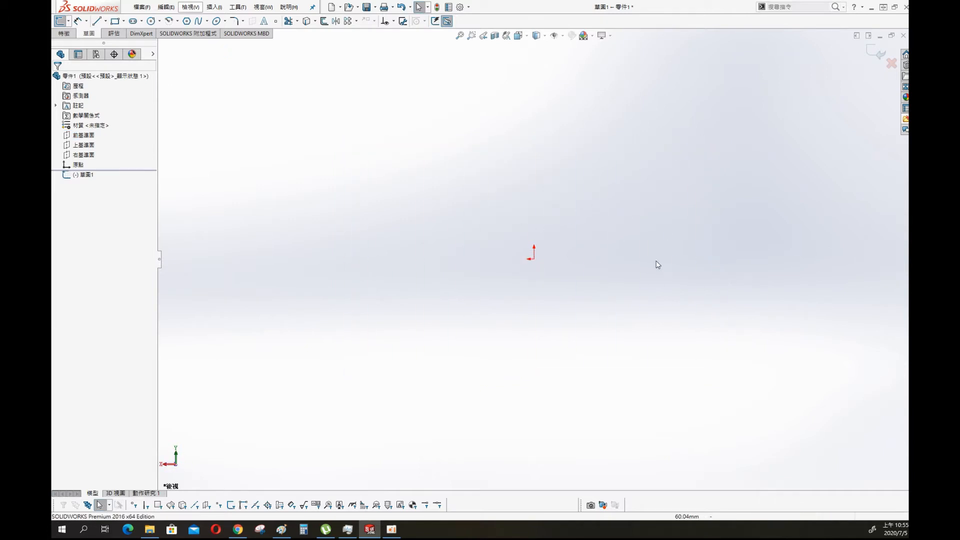
Sketch a circle about 99 mm in diameter centred on the origin.
key("s")
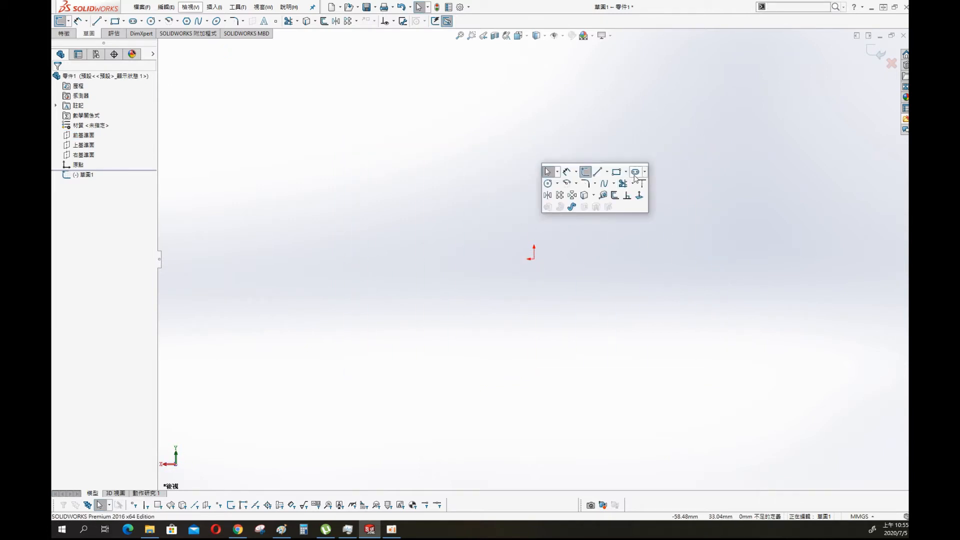
left_click(547, 183)
left_click(534, 259)
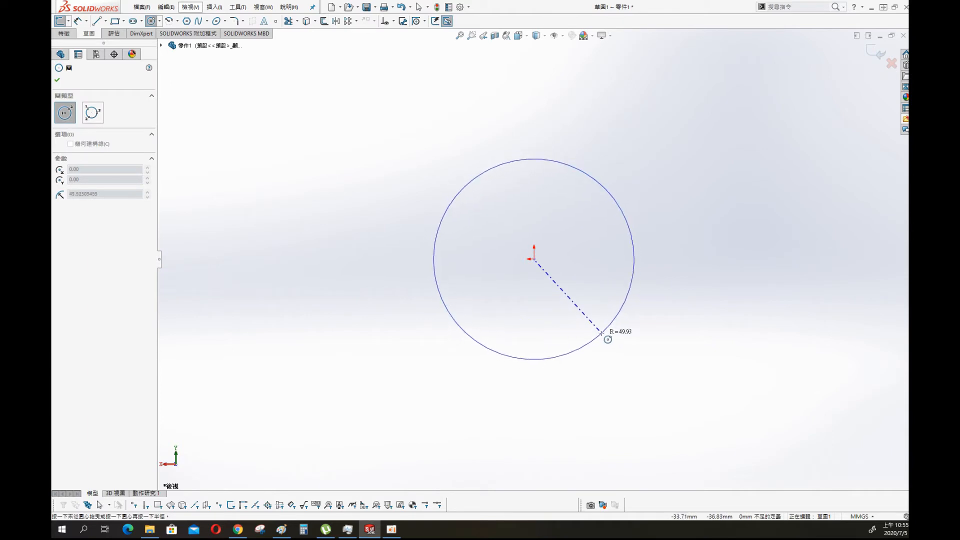
left_click(603, 330)
key("s")
left_click(542, 110)
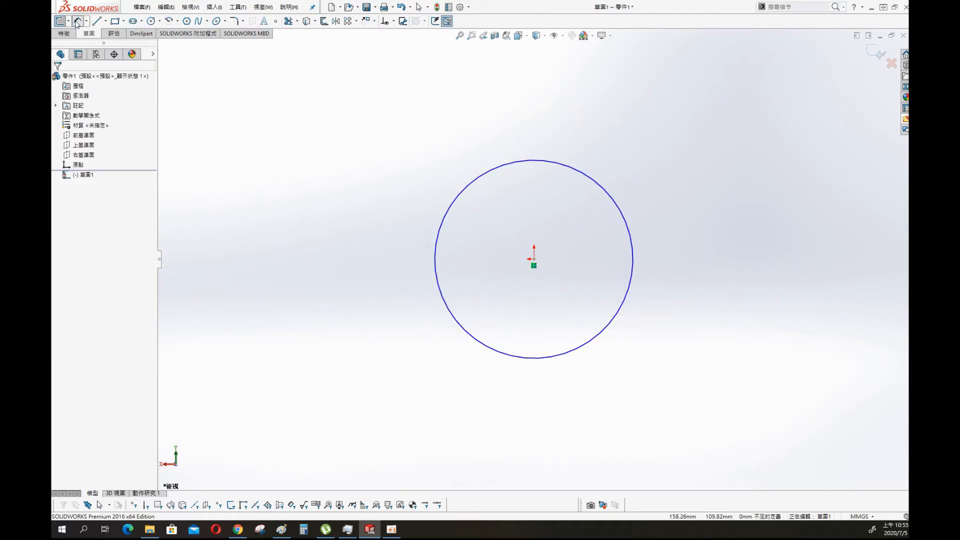
Draw a three-sided outline about 164 mm long joining the circle's upper and lower tangent points, and constrain its lower line horizontal.
left_click(97, 21)
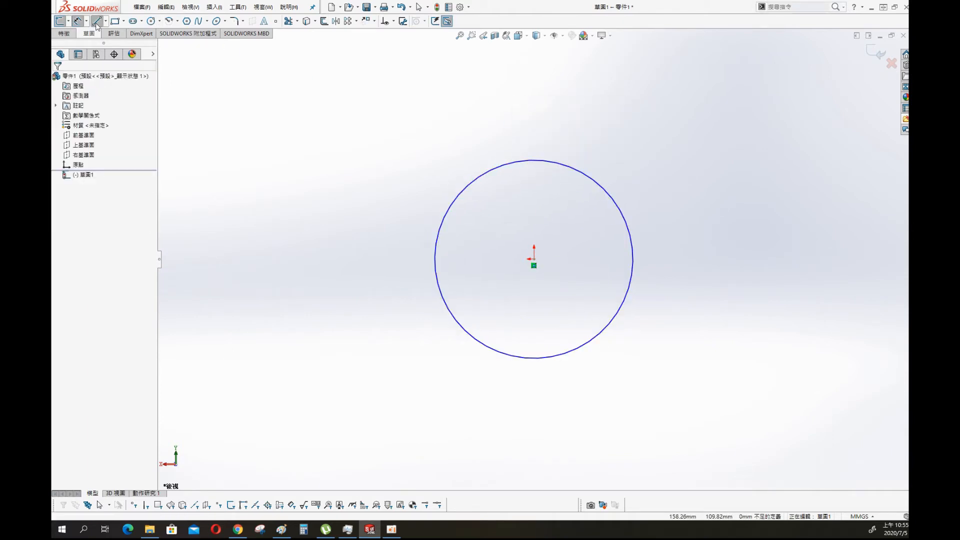
left_click(534, 160)
left_click(204, 160)
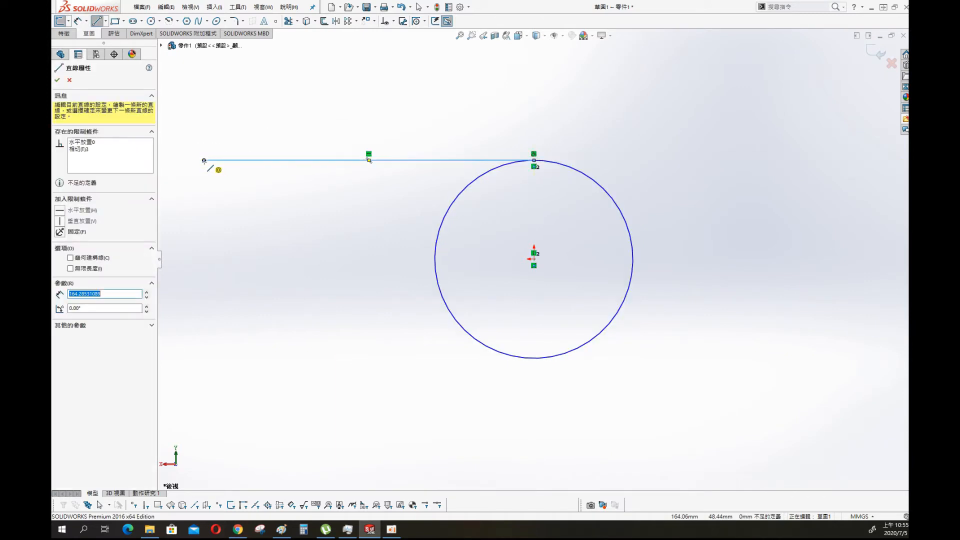
left_click(204, 361)
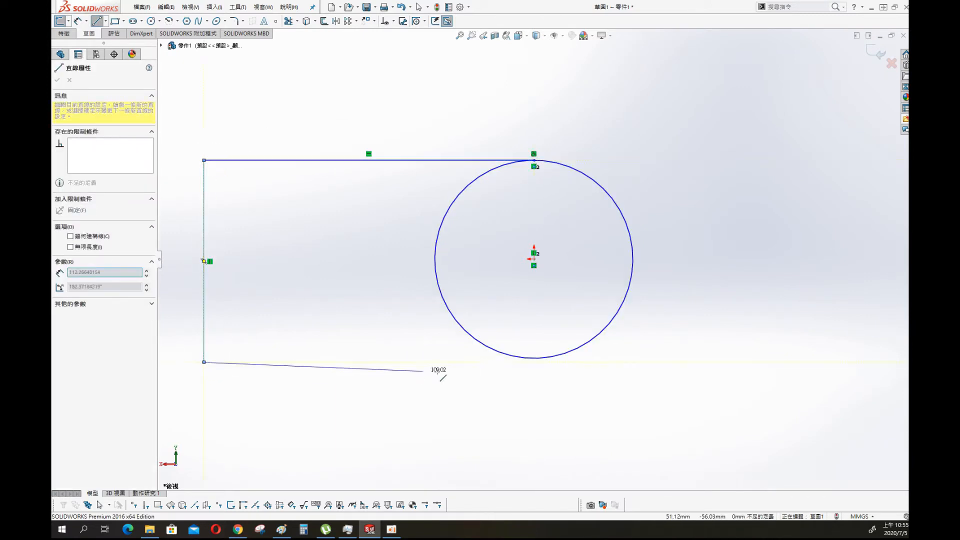
left_click(534, 358)
key("Escape")
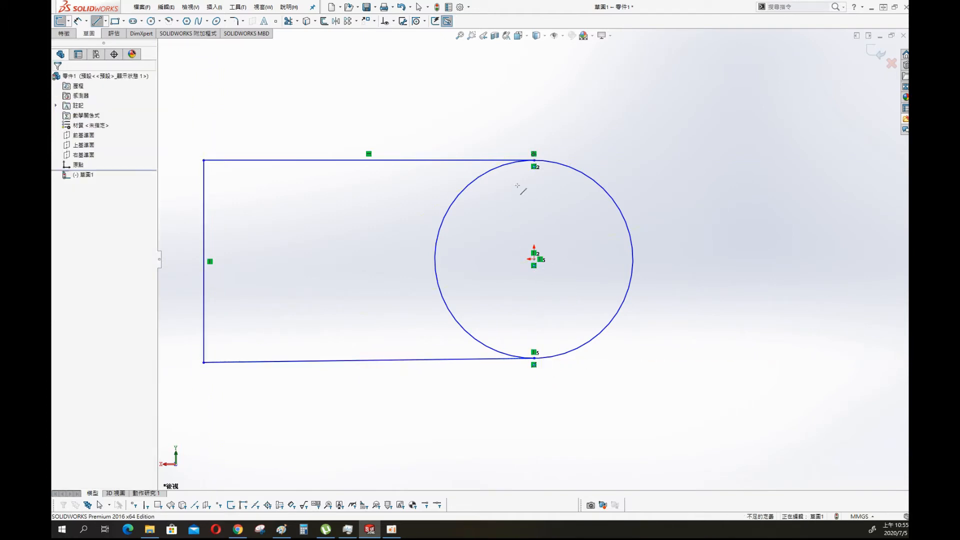
left_click(282, 362)
left_click(308, 327)
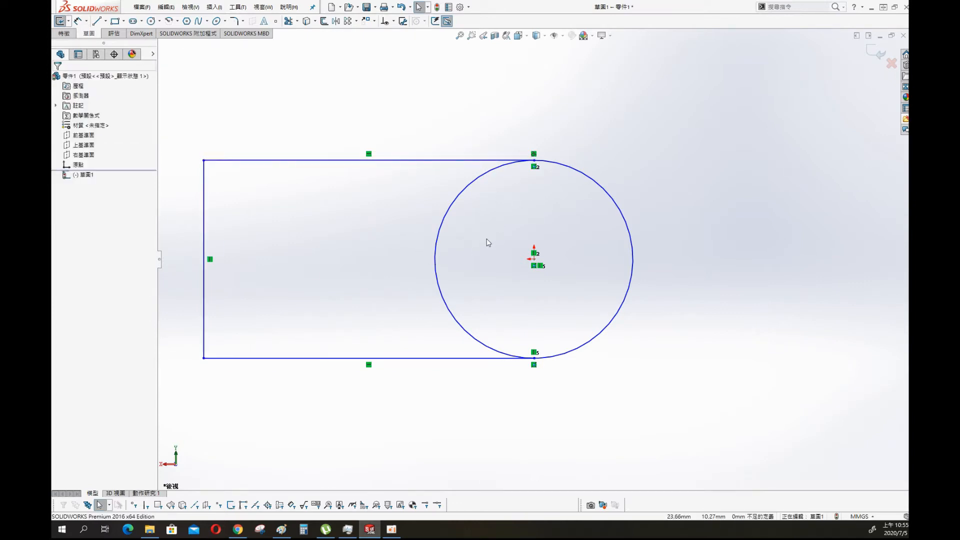
Dimension the circle's diameter as 70 mm.
key("s")
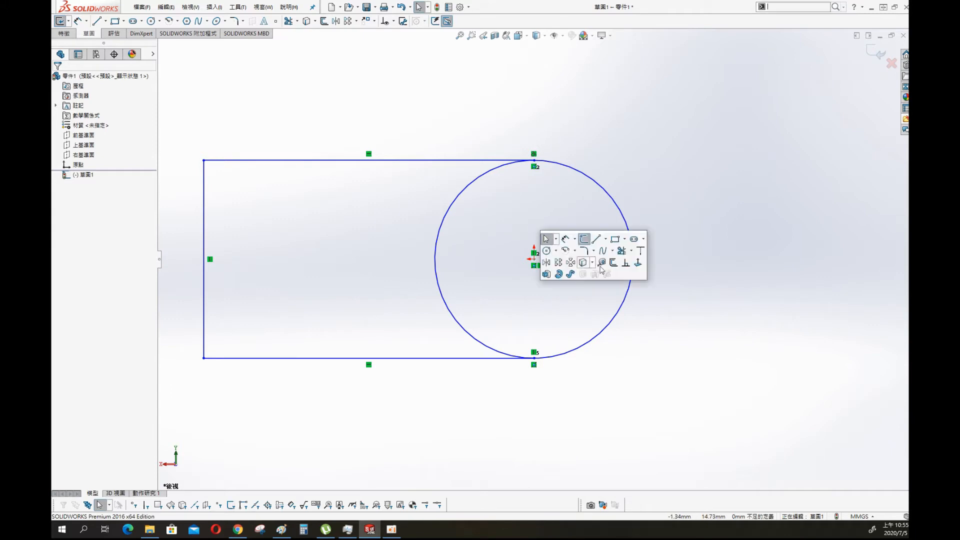
left_click(565, 241)
left_click(626, 200)
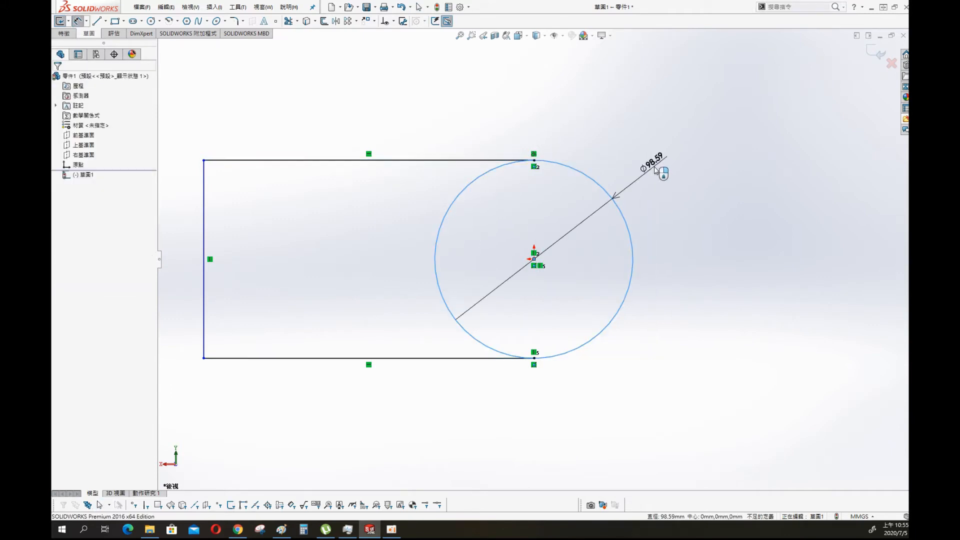
left_click(654, 170)
type("70")
key("Return")
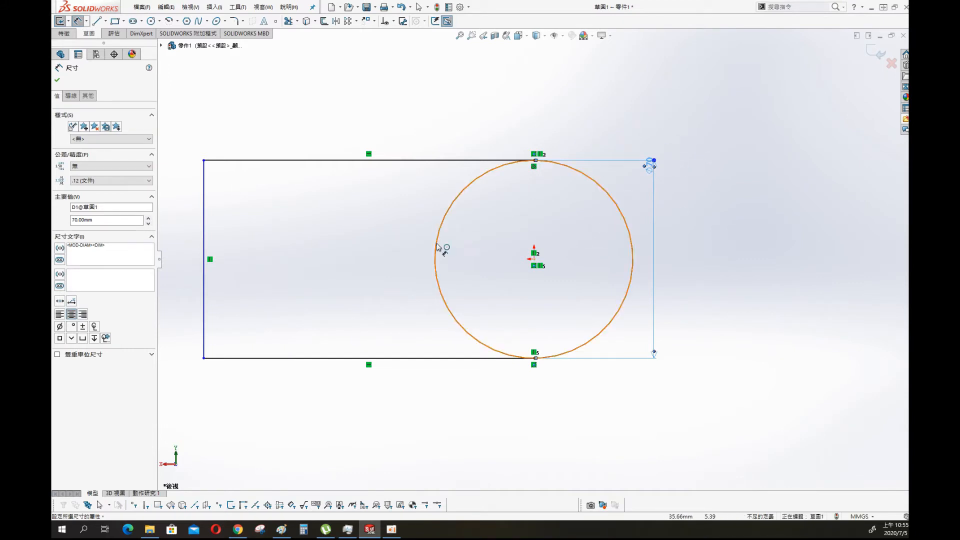
Dimension the overall length from the vertical end line to the circle's far side with the maximum arc condition, and set it to 160 mm.
left_click(204, 295)
left_click(534, 261)
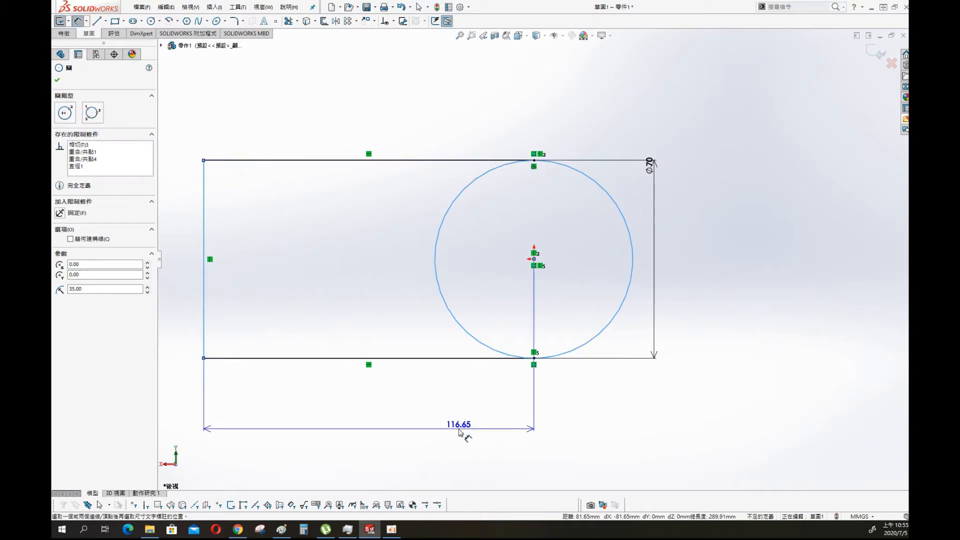
left_click(525, 432)
left_click(420, 427)
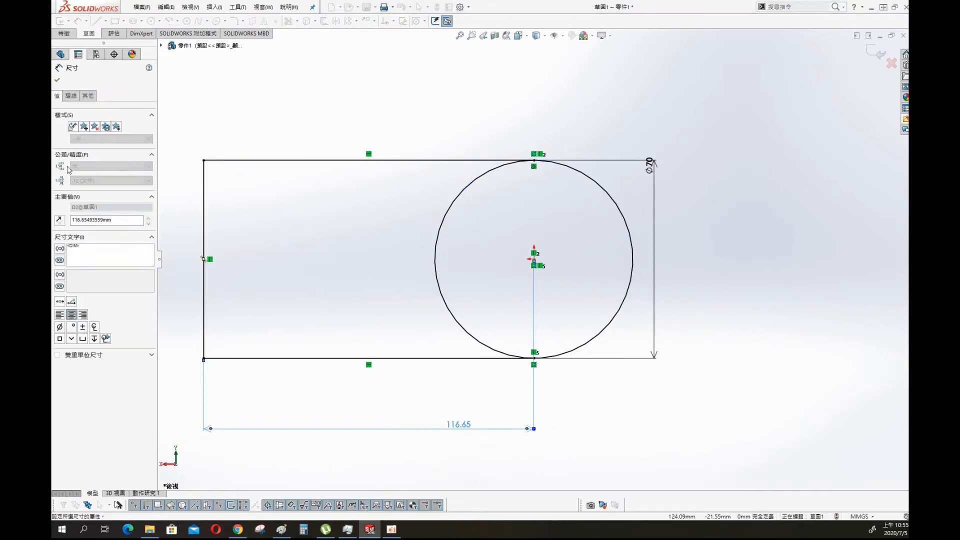
left_click(71, 95)
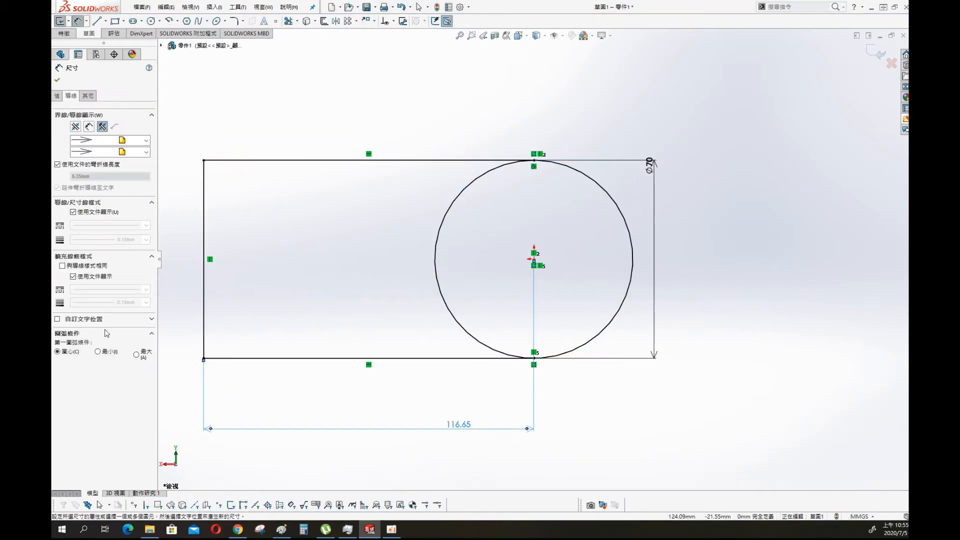
left_click(136, 355)
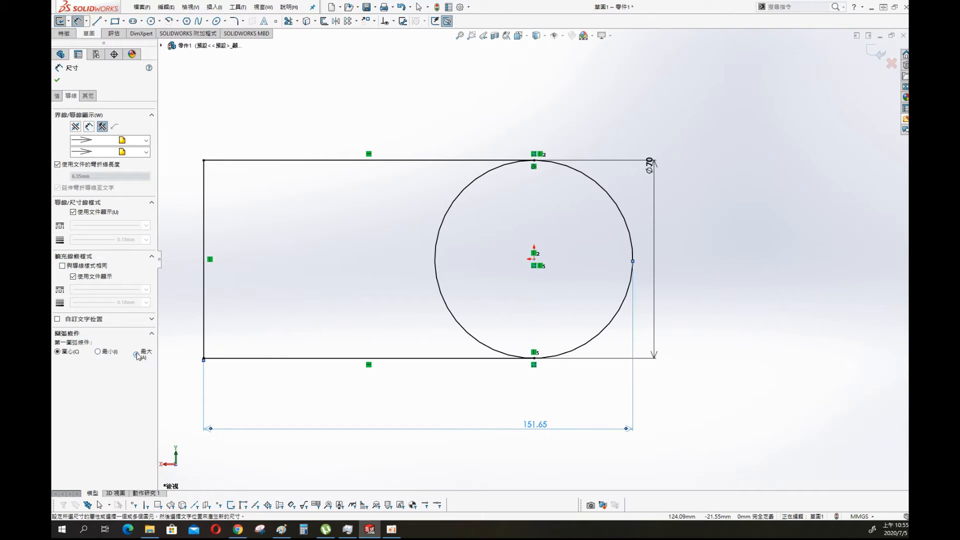
left_click(58, 78)
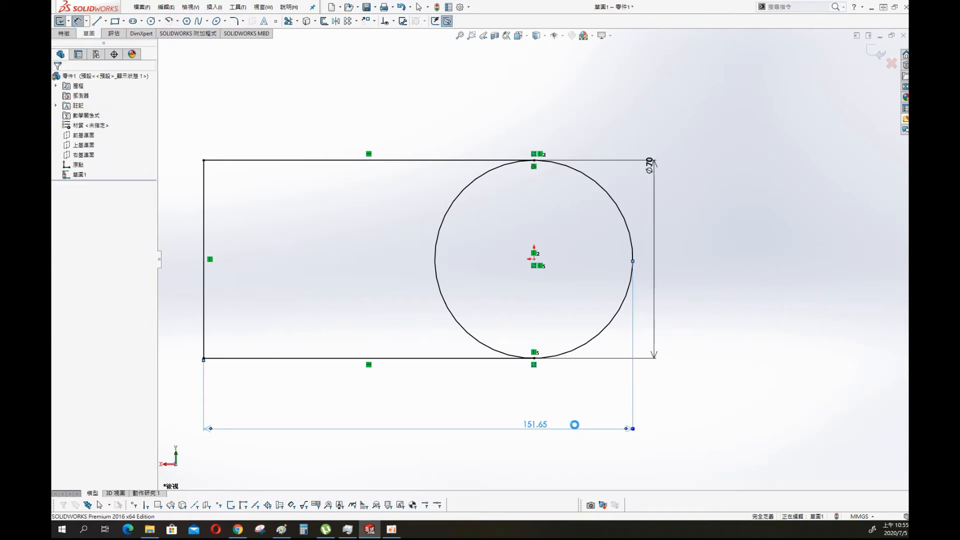
double_click(575, 425)
type("160")
key("Return")
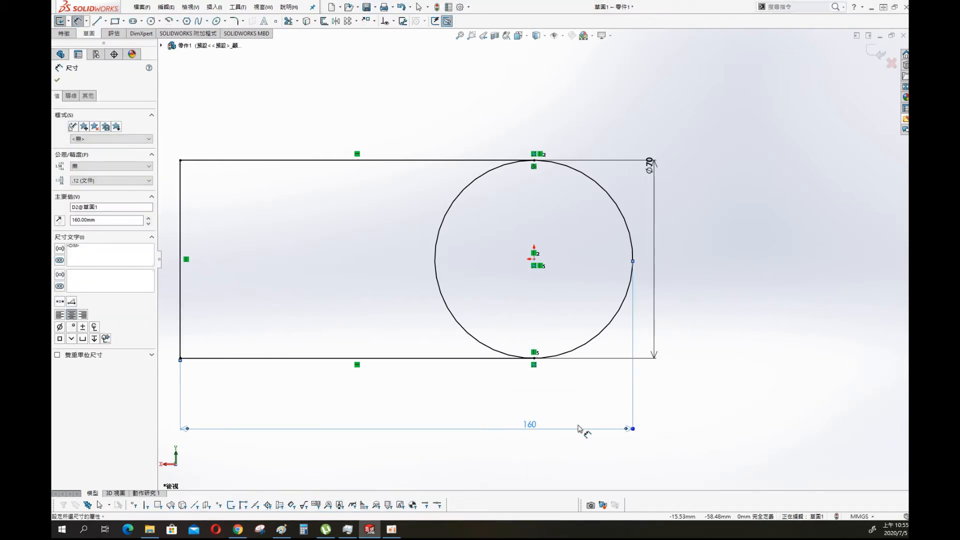
left_click(750, 273)
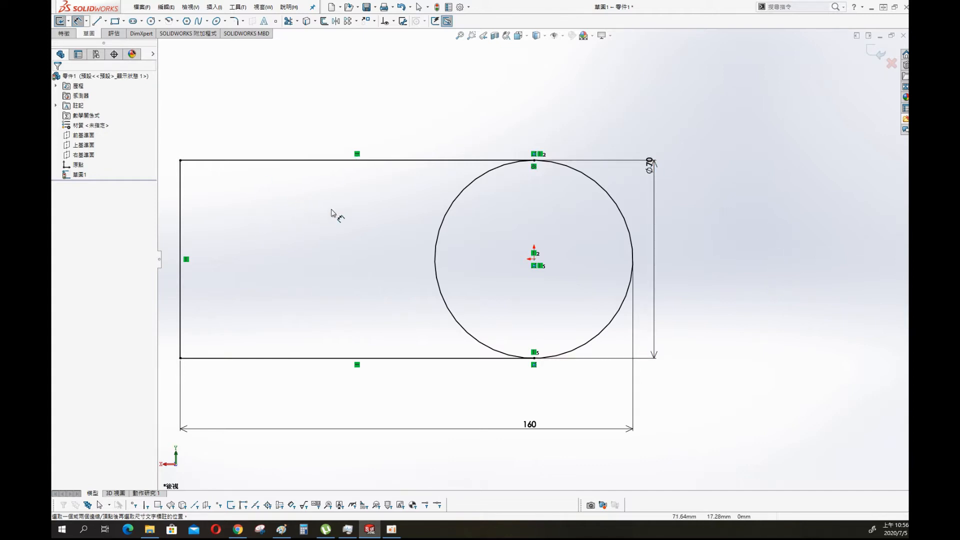
Sketch a circle about 24 mm in diameter inside the outline, near the vertical end line.
key("s")
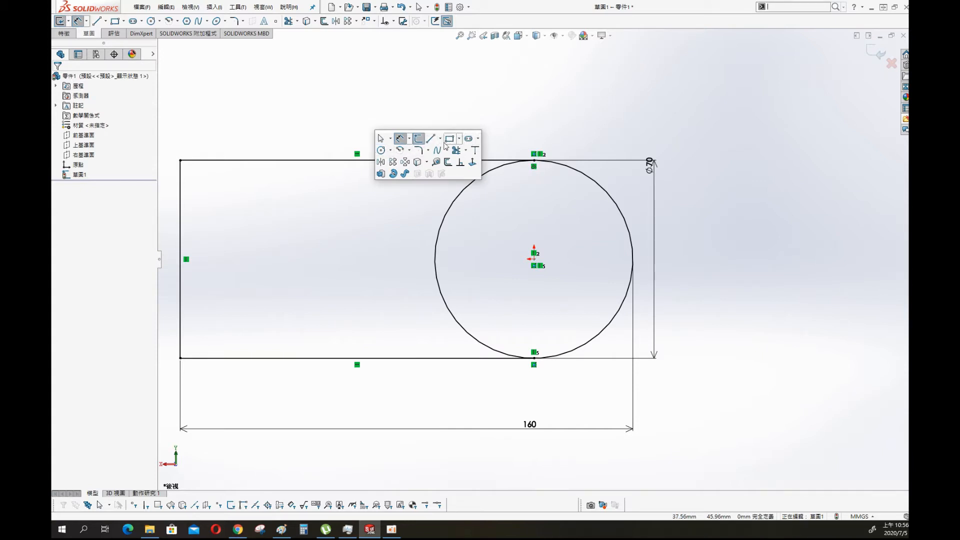
left_click(381, 150)
left_click(265, 259)
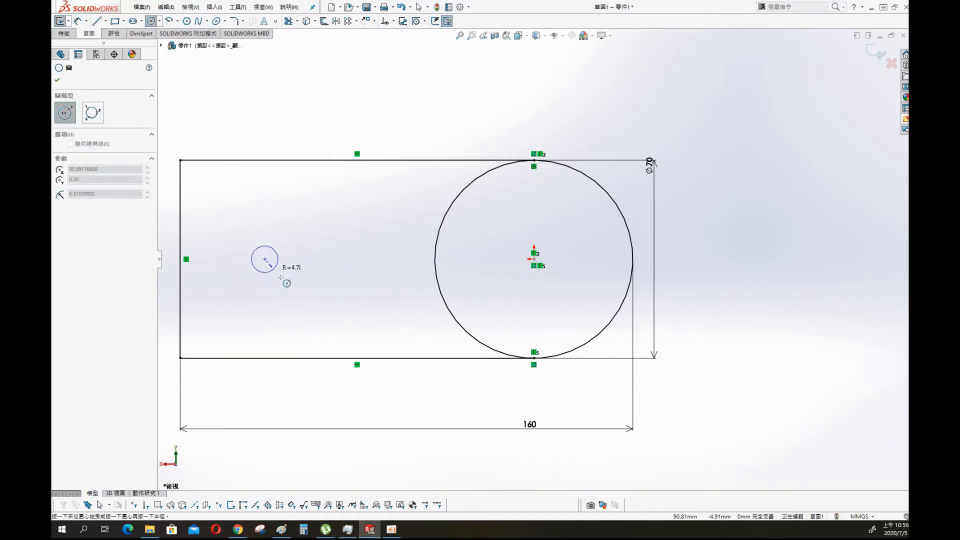
left_click(288, 283)
key("Escape")
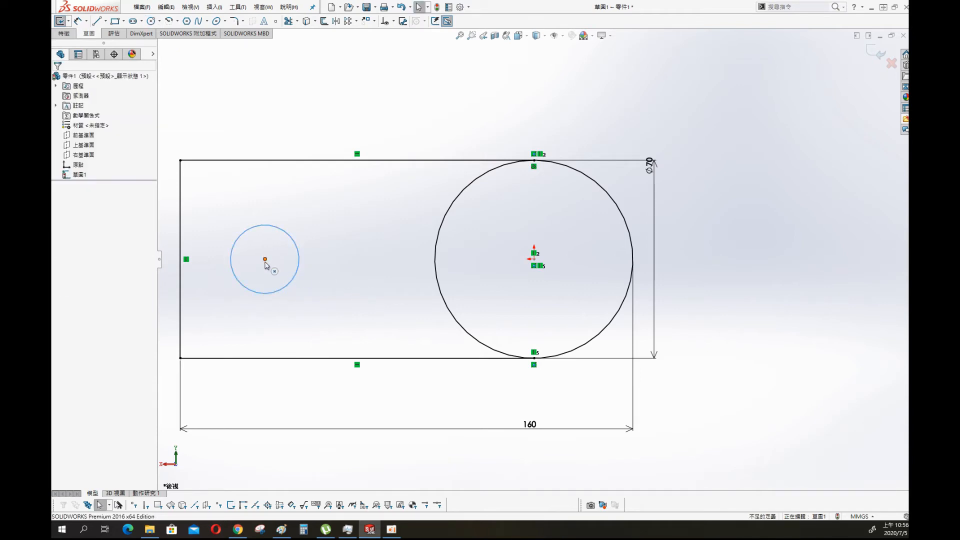
Constrain the small circle's centre horizontally with the origin.
left_click(268, 261)
left_click(534, 260, "ctrl")
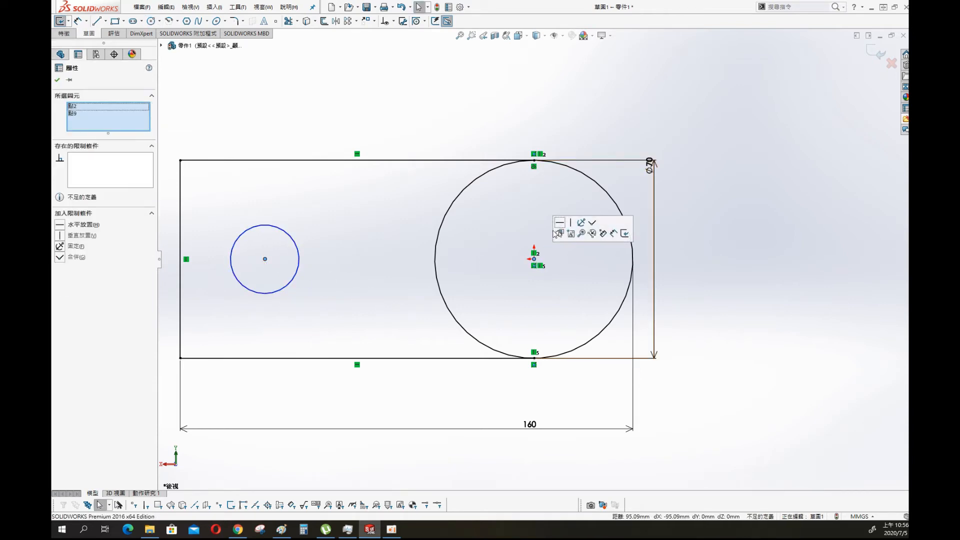
left_click(557, 232)
left_click(382, 119)
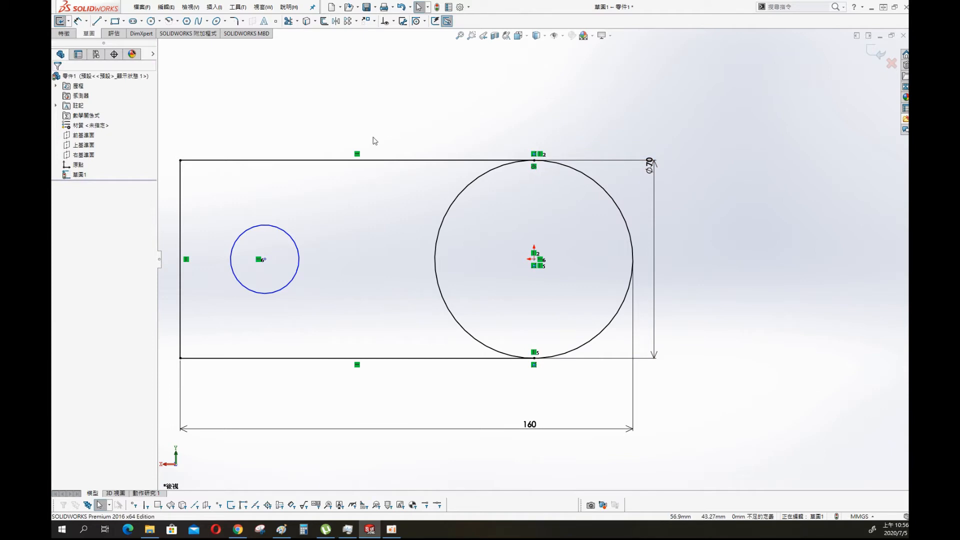
Dimension the small circle's diameter and set it to 20 mm.
key("s")
left_click(401, 145)
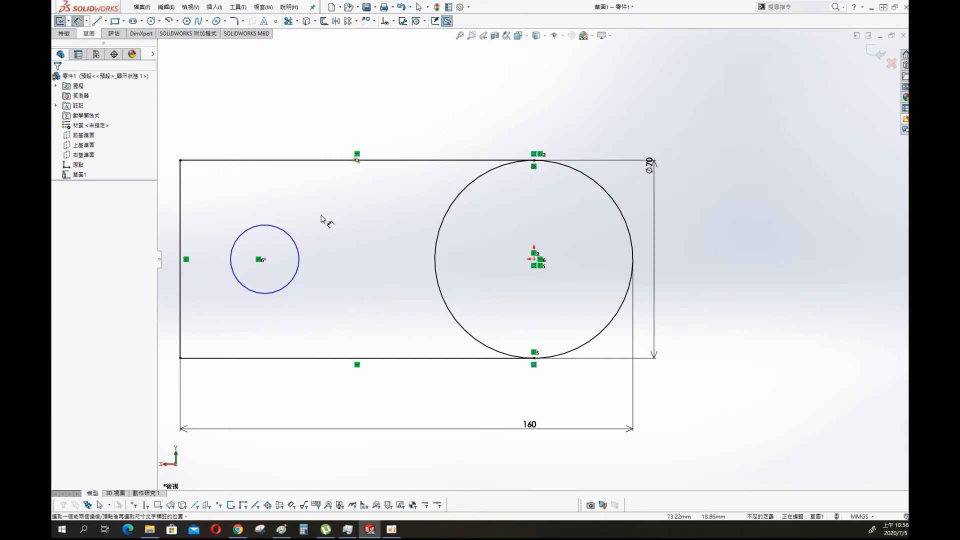
left_click(289, 239)
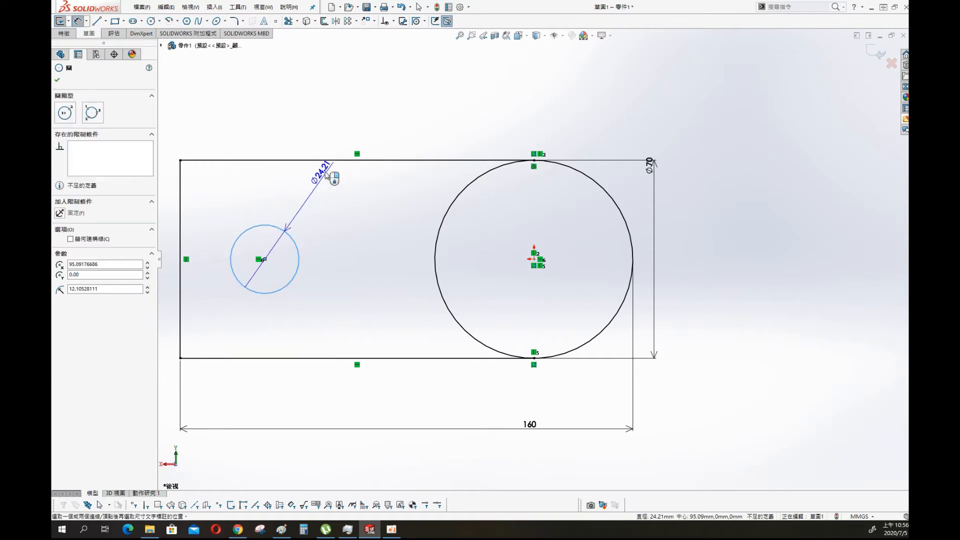
left_click(357, 161)
left_click(360, 161)
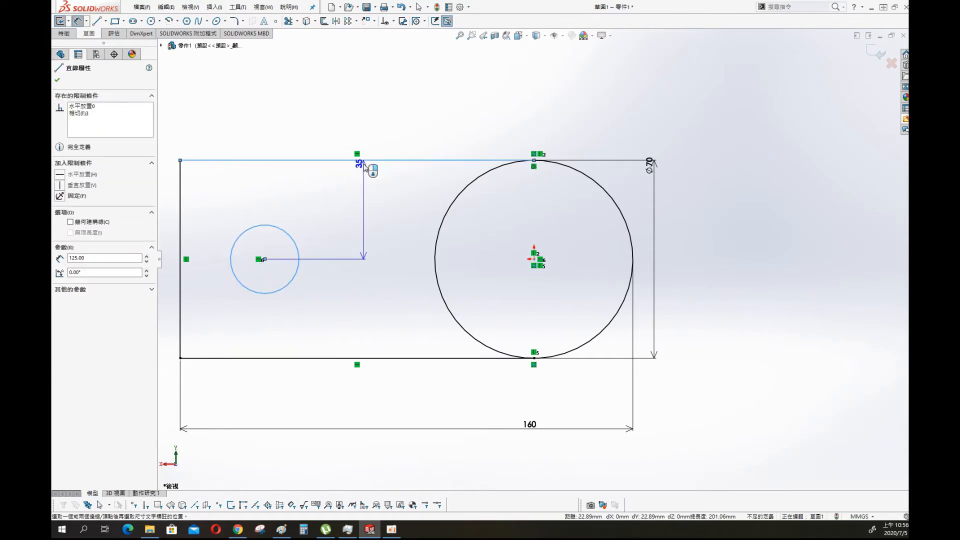
left_click(363, 161)
left_click(348, 134)
type("2")
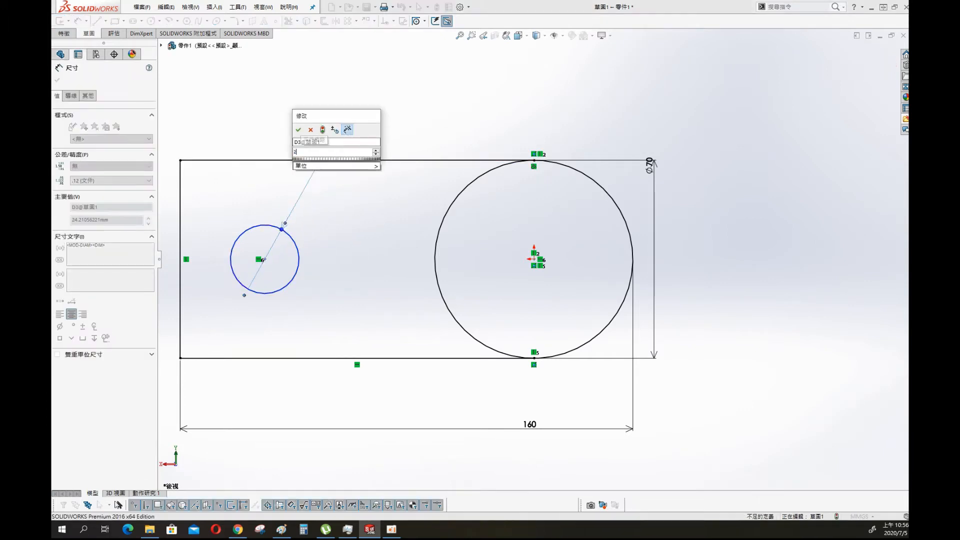
type("0")
key("Return")
scroll(218, 227, "up", 1)
scroll(223, 234, "down", 1)
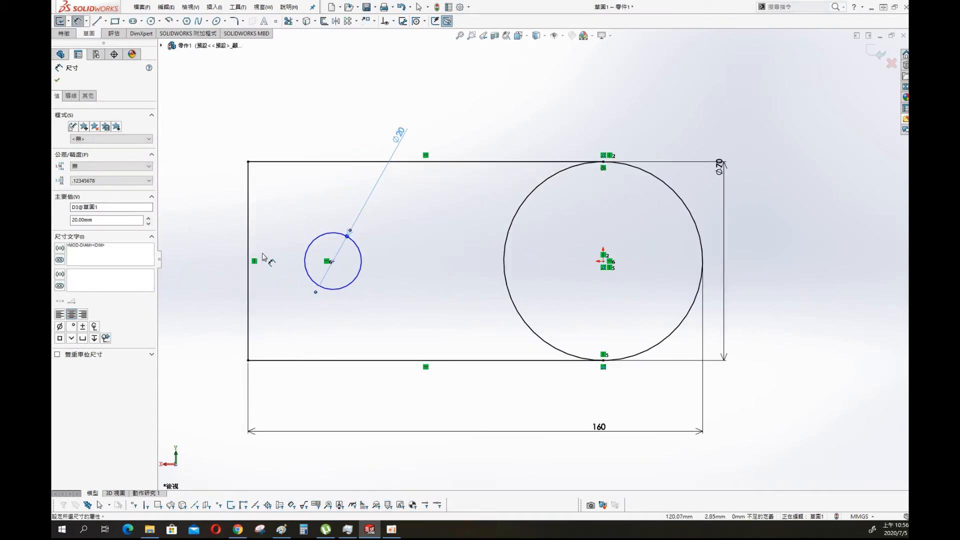
Dimension the horizontal distance from the vertical end line to the 20 mm circle's centre as 35 mm.
left_click(348, 285)
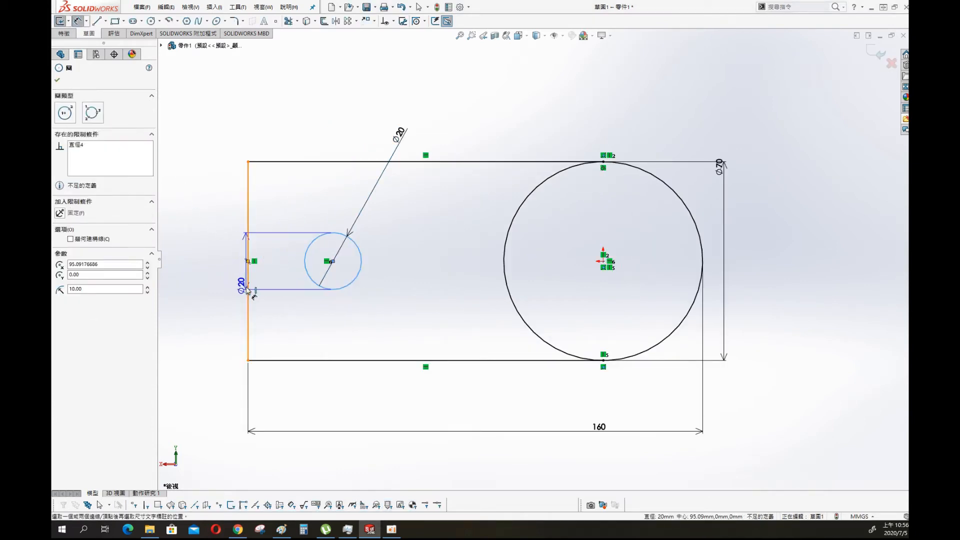
left_click(247, 289)
left_click(315, 108)
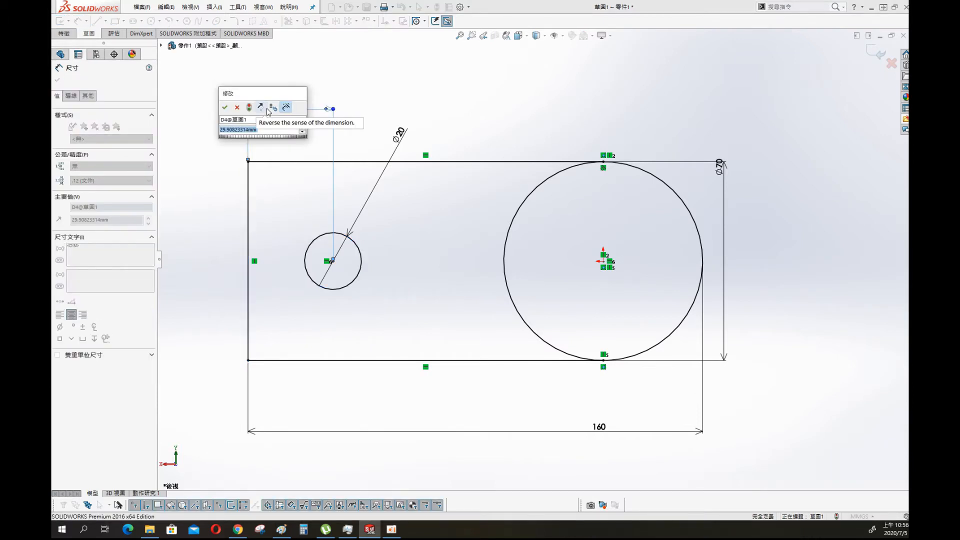
type("35")
key("Return")
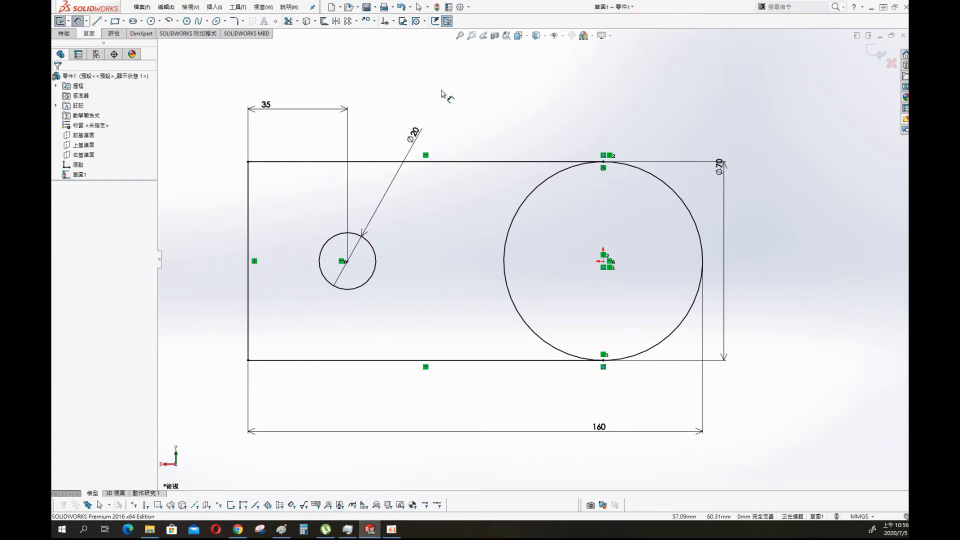
key("Escape")
Sketch a circle about 13 mm in diameter between the outline's upper end corner and the 20 mm circle.
key("s")
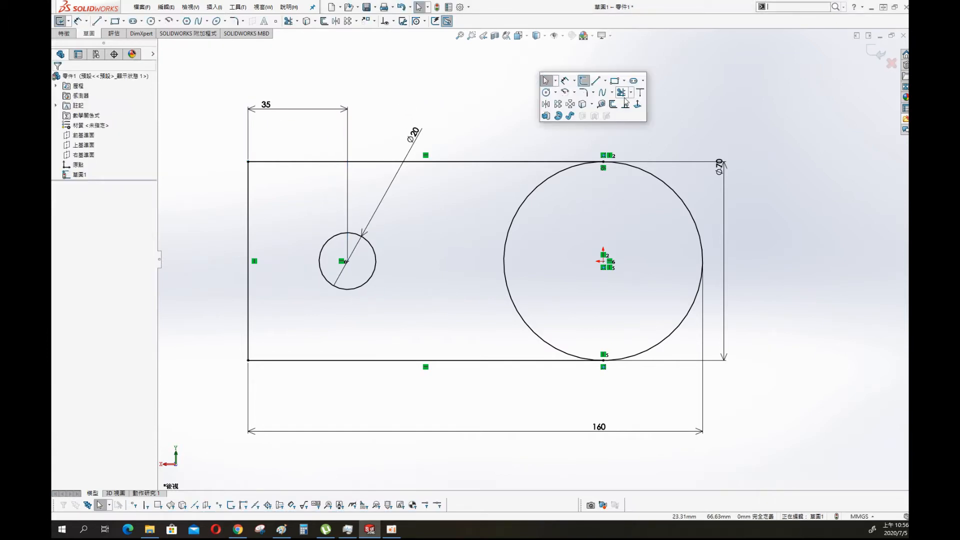
left_click(546, 93)
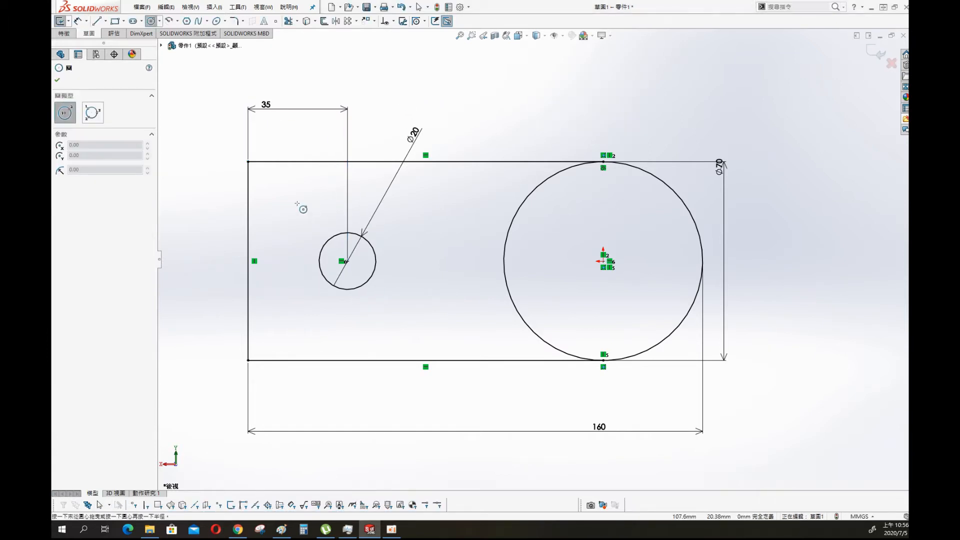
left_click(297, 204)
left_click(315, 205)
Dimension the corner circle's diameter as 12 mm.
key("s")
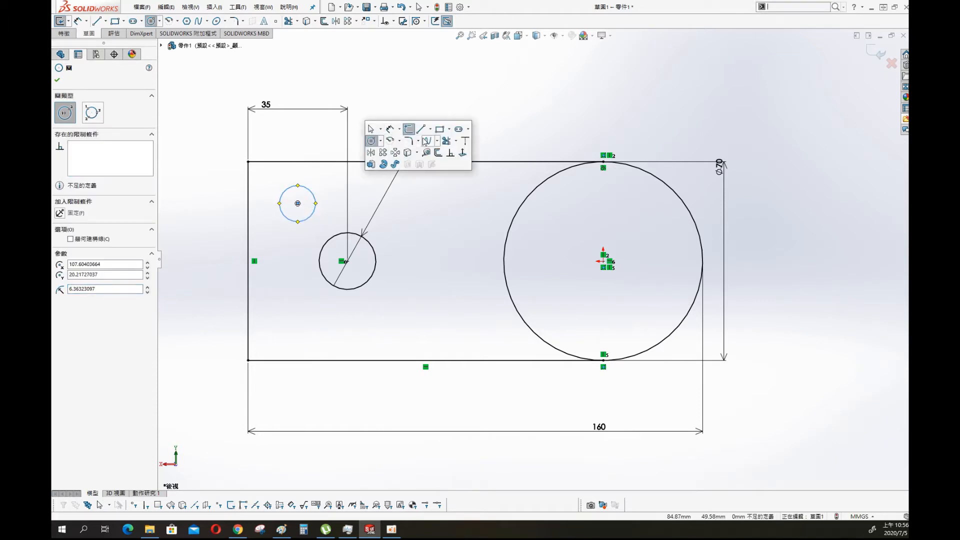
left_click(391, 130)
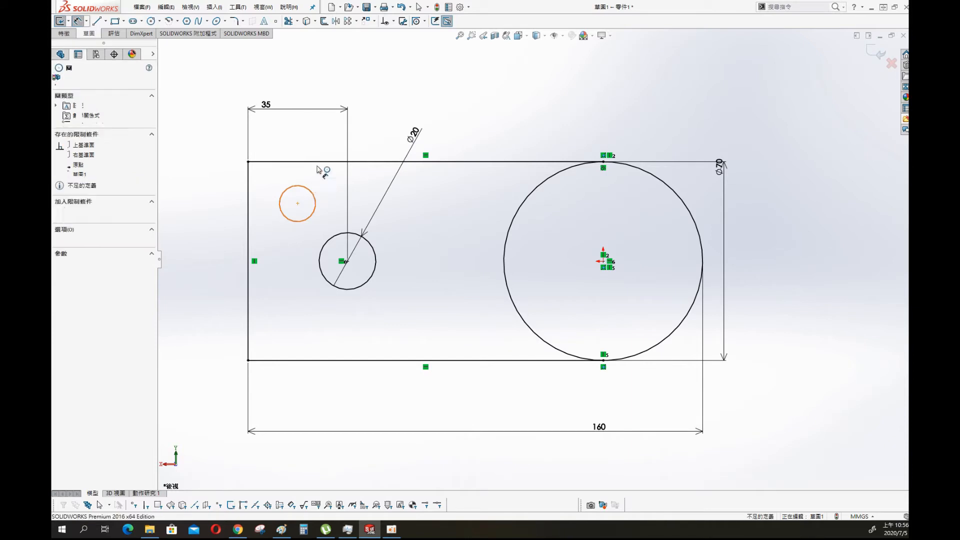
left_click(313, 193)
left_click(307, 160)
type("12")
key("Return")
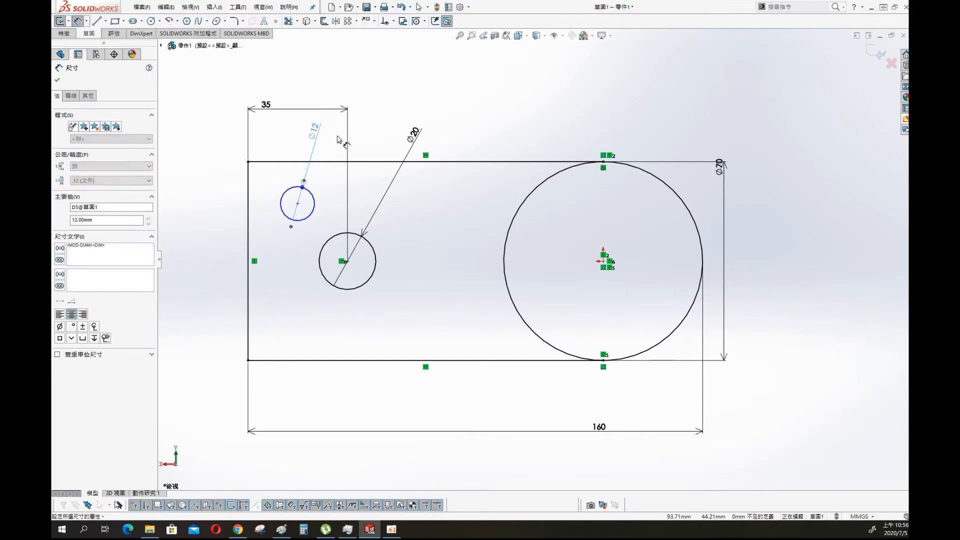
Dimension the horizontal distance between the centres of the 12 mm and 20 mm circles as 20 mm.
left_click(309, 217)
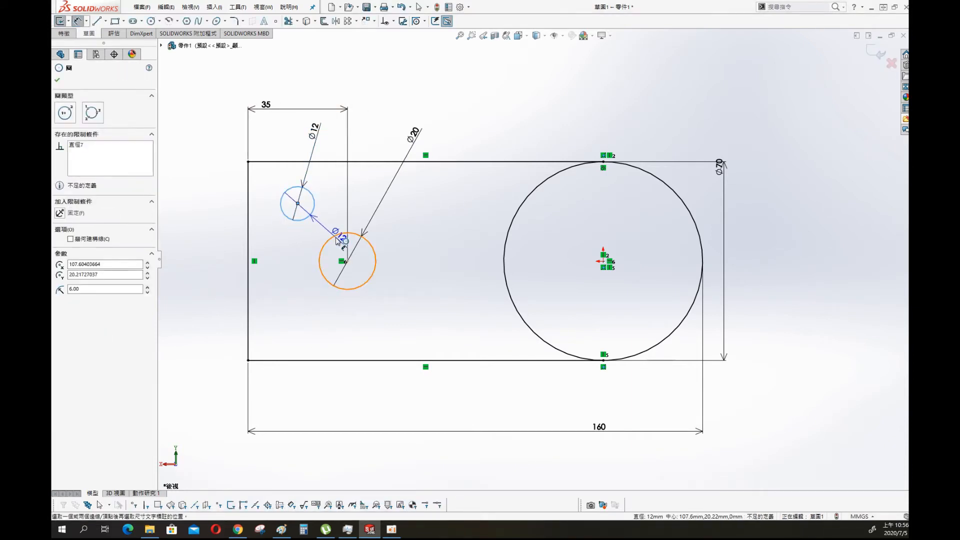
left_click(327, 241)
left_click(334, 86)
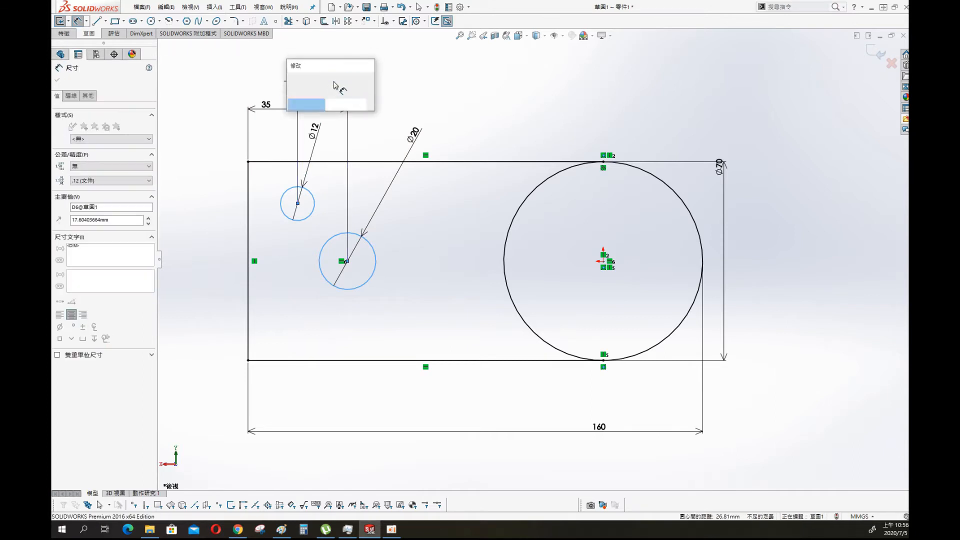
type("20")
key("Return")
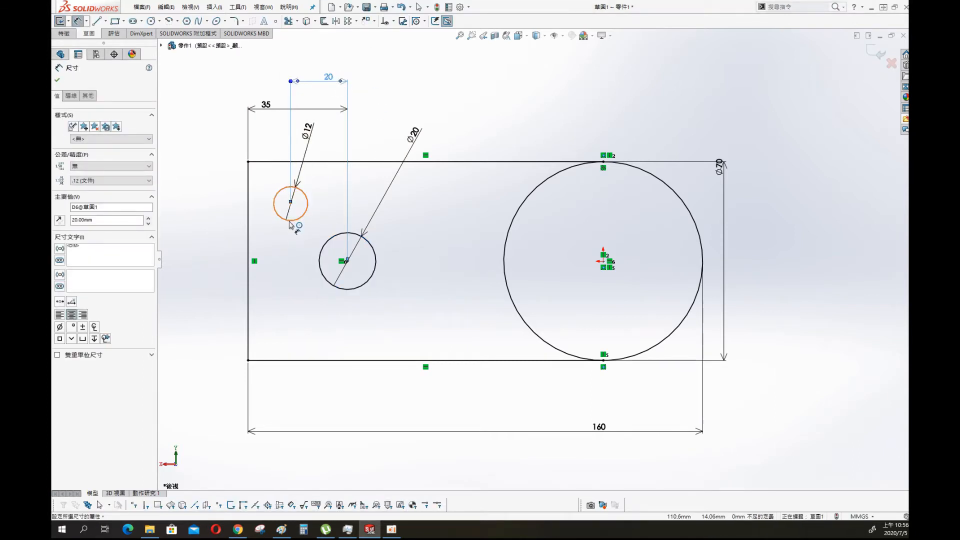
Dimension the vertical distance between the centres of the 12 mm and 20 mm circles as 20 mm.
left_click(285, 217)
left_click(336, 256)
left_click(231, 227)
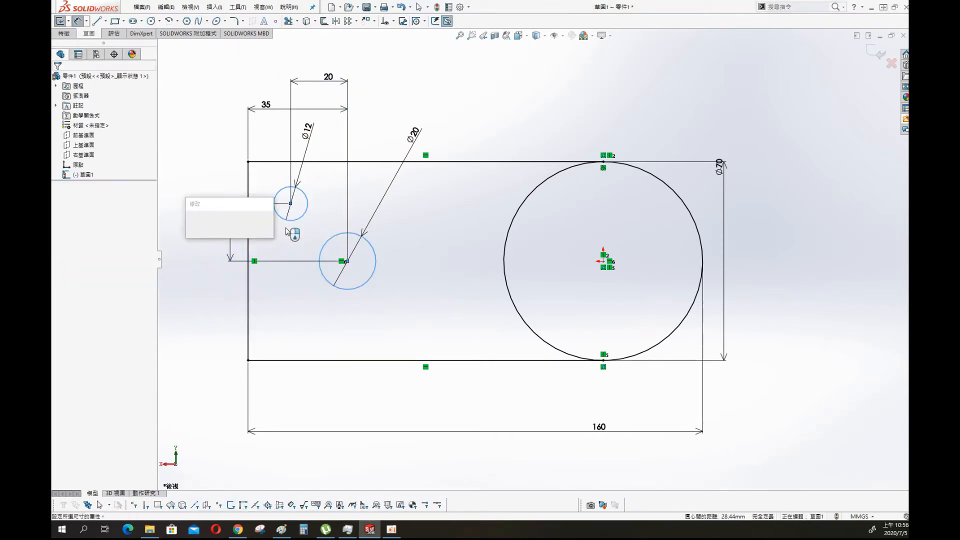
type("20")
key("Return")
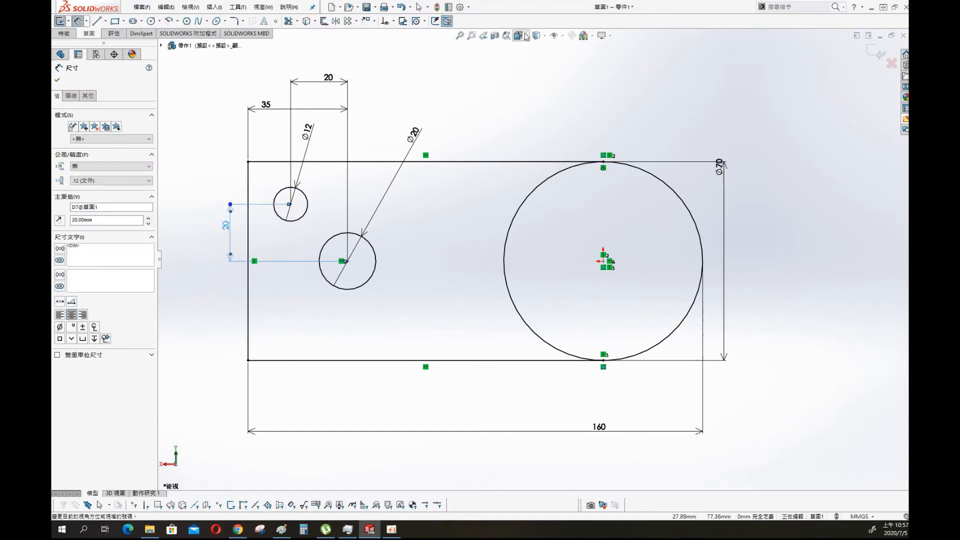
left_click(536, 91)
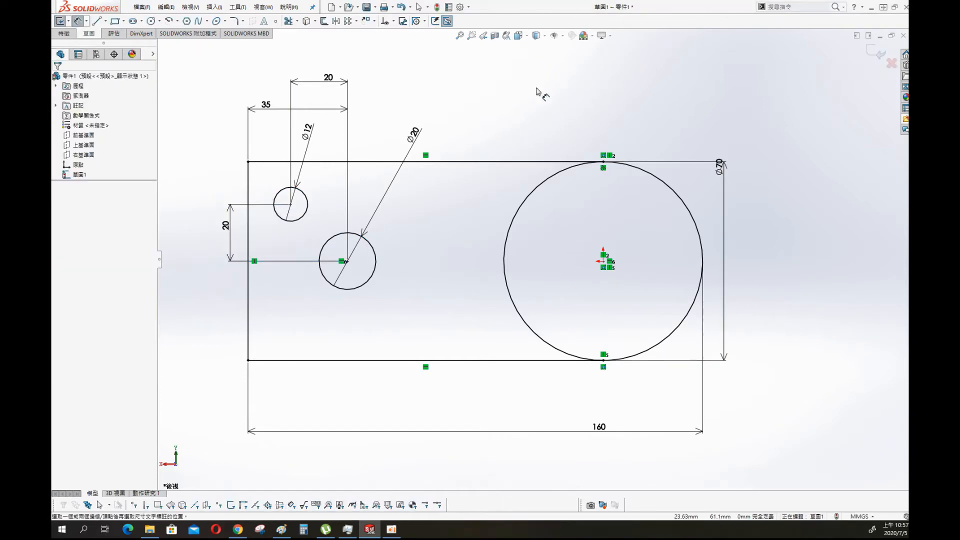
Finish the plate layout sketch and consult the Exercise 18 reference drawing for the plate's height.
left_click(870, 51)
mouse_move(396, 307)
middle_mouse_down()
mouse_move(426, 179)
mouse_move(209, 186)
middle_mouse_up()
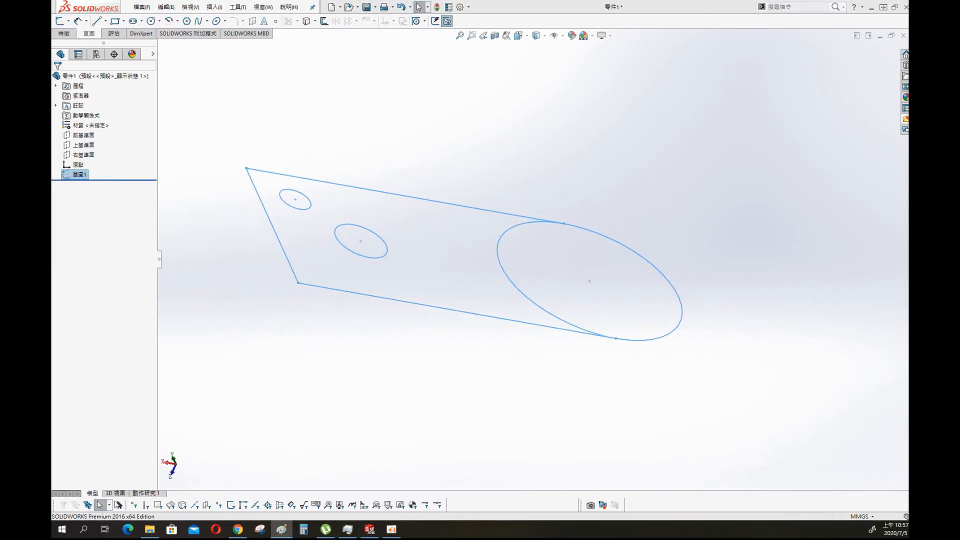
mouse_move(908, 73)
left_mouse_down()
mouse_move(482, 41)
mouse_move(601, 52)
left_mouse_up()
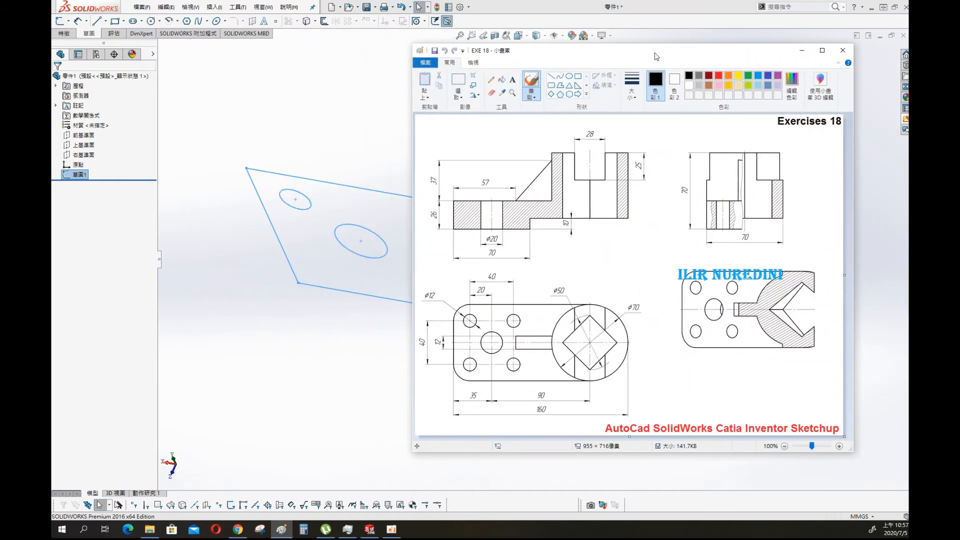
left_click_drag(656, 56, 908, 60)
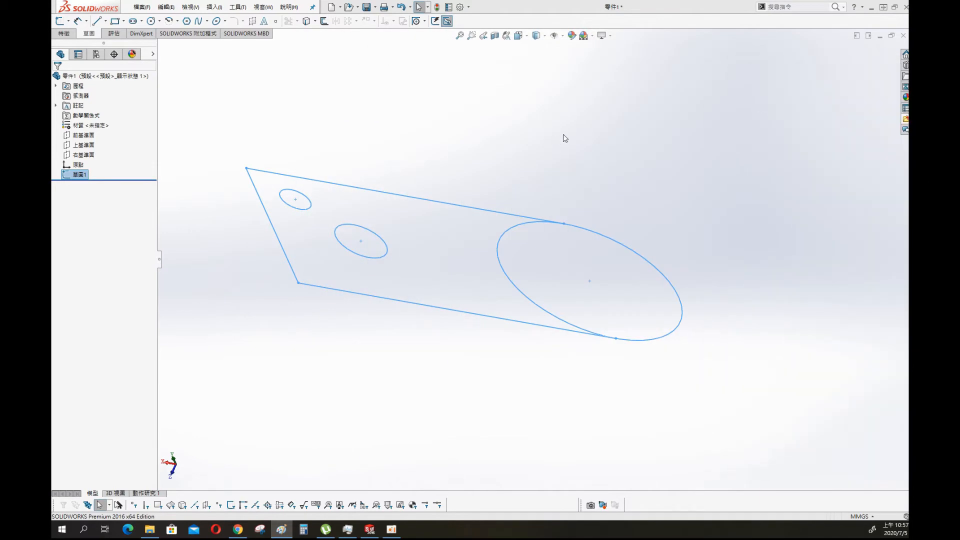
left_click(531, 138)
Start a new sketch on the Front Plane and turn the view to an angle showing the layout sketch.
left_click(82, 135)
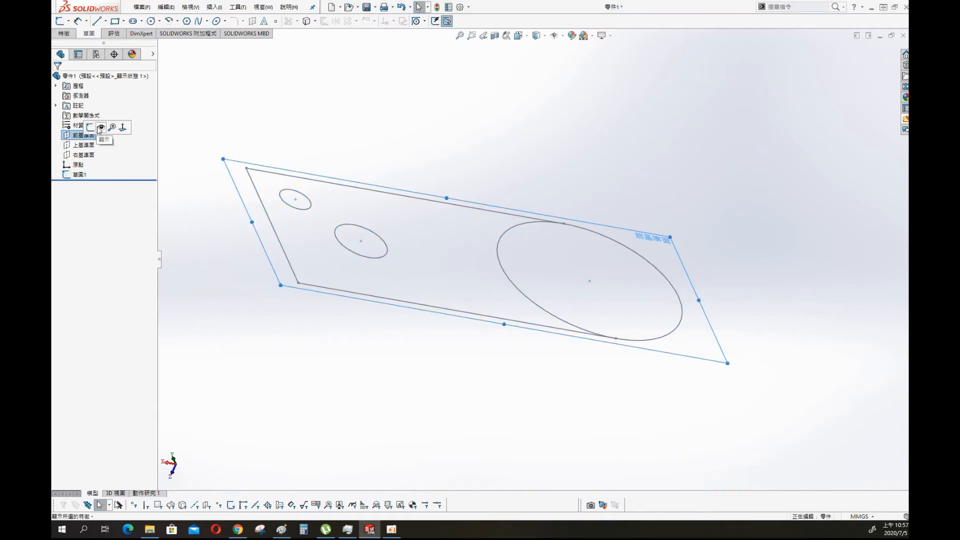
left_click(91, 127)
key("s")
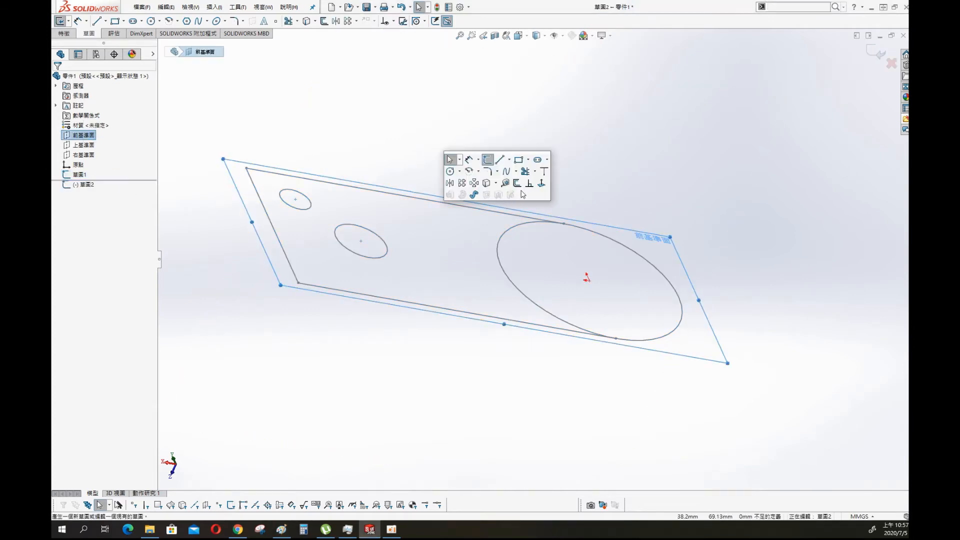
left_click(541, 184)
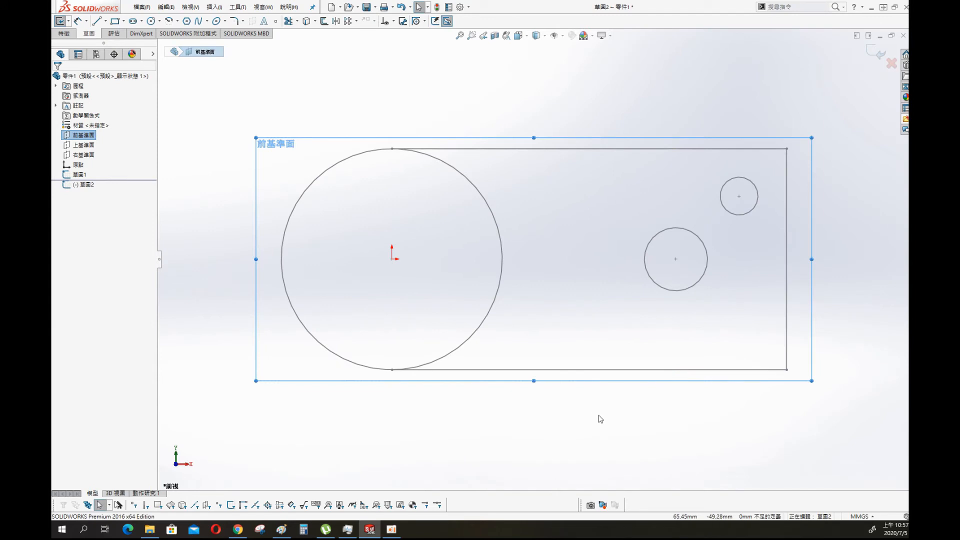
mouse_move(574, 402)
middle_mouse_down()
mouse_move(664, 366)
mouse_move(739, 285)
middle_mouse_up()
Convert the three straight outline lines and the 70 mm circle of the layout sketch into the new sketch.
key("s")
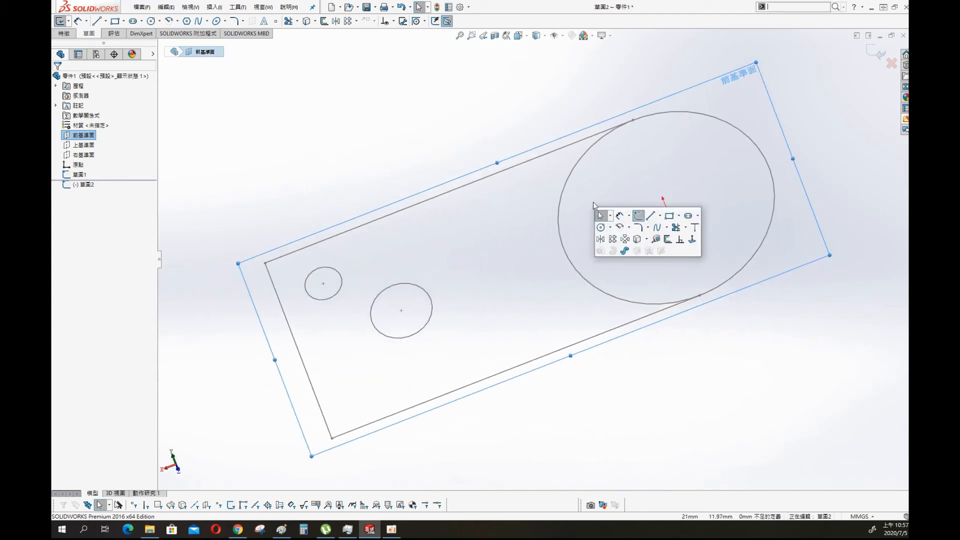
left_click(652, 238)
left_click(469, 188)
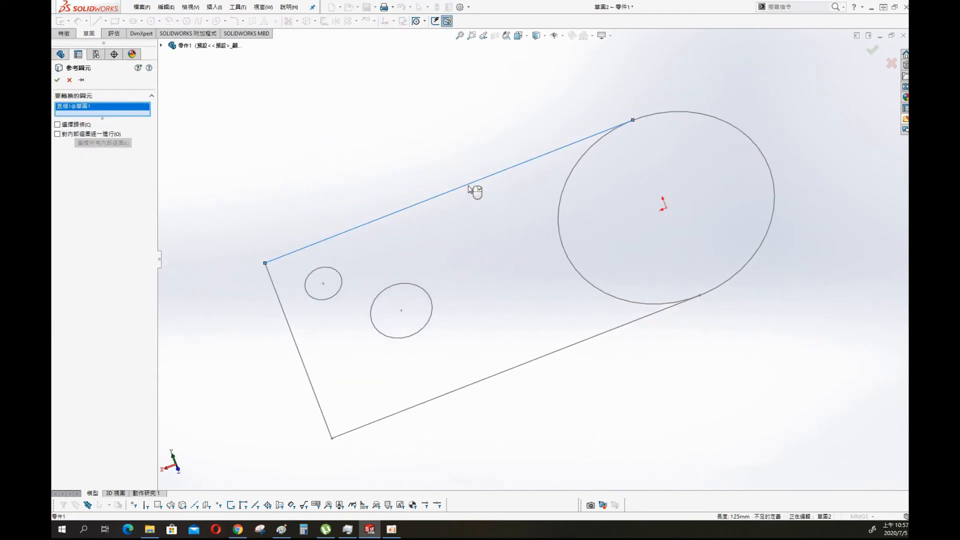
left_click(299, 352)
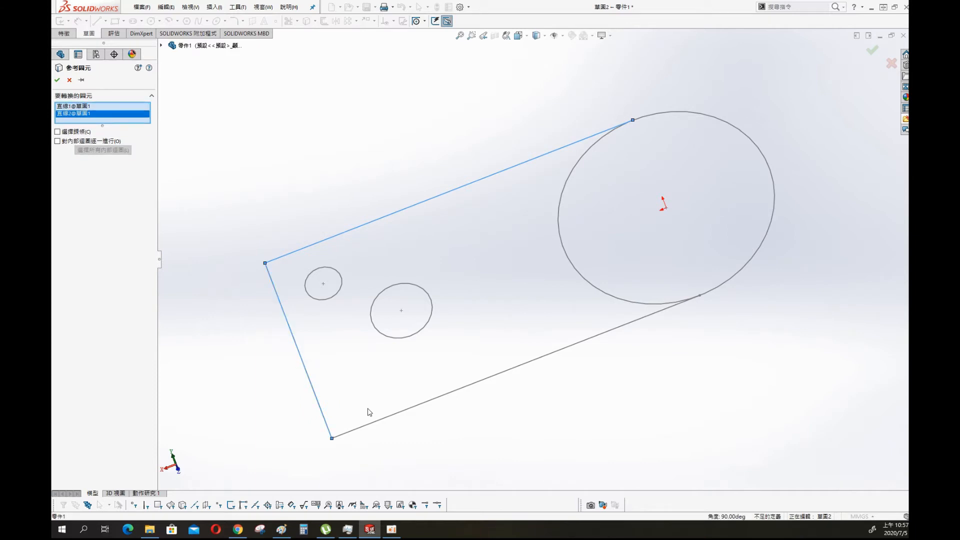
left_click(369, 427)
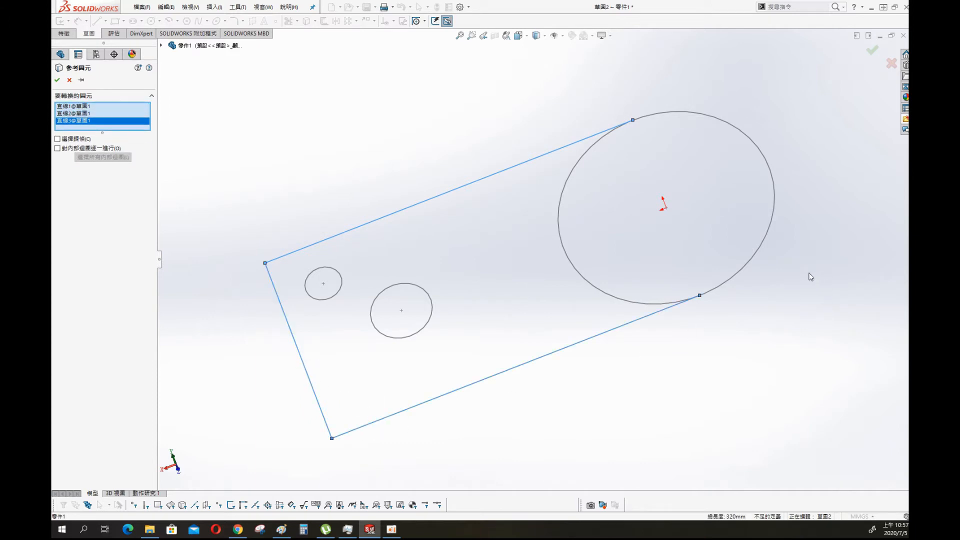
left_click(741, 275)
left_click(57, 80)
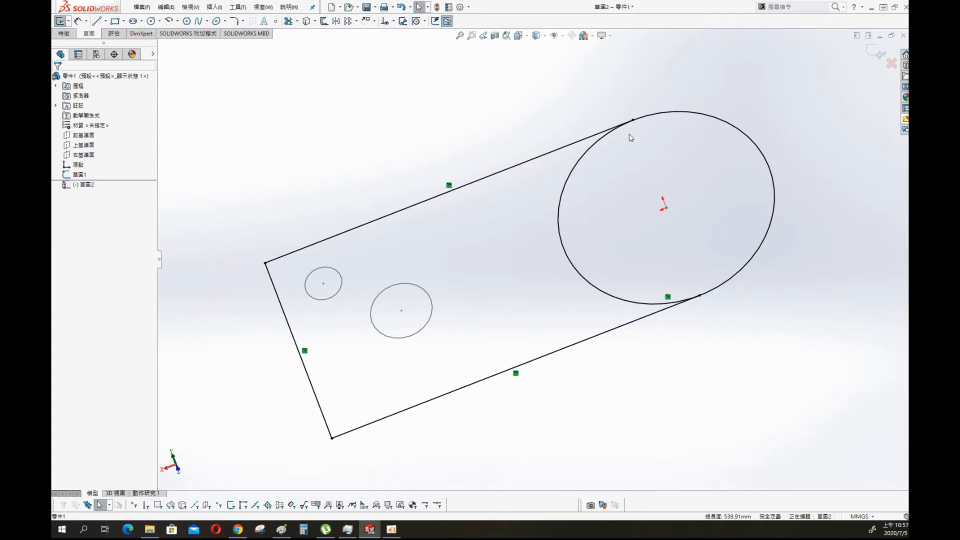
Extrude both regions of the converted outline 26 mm in the reversed direction to form the base plate.
key("s")
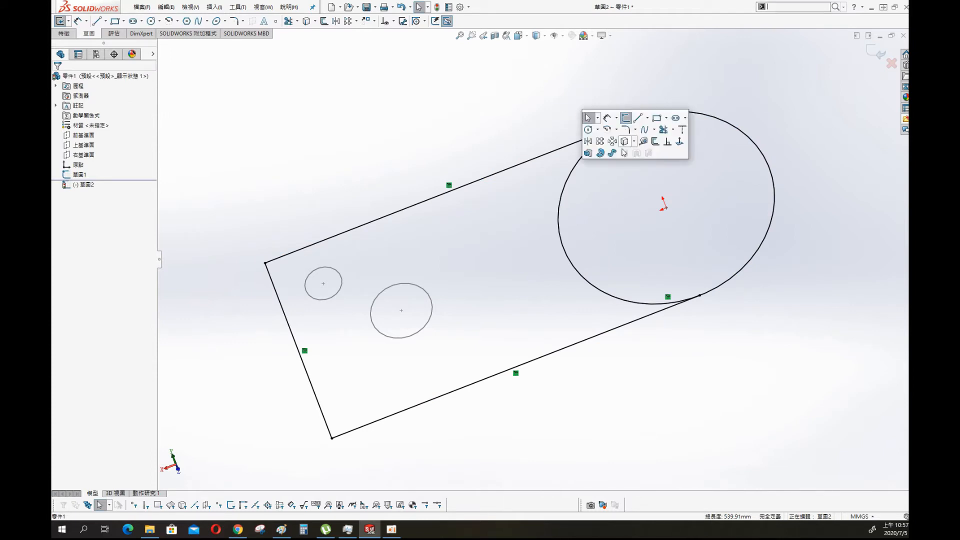
left_click(590, 155)
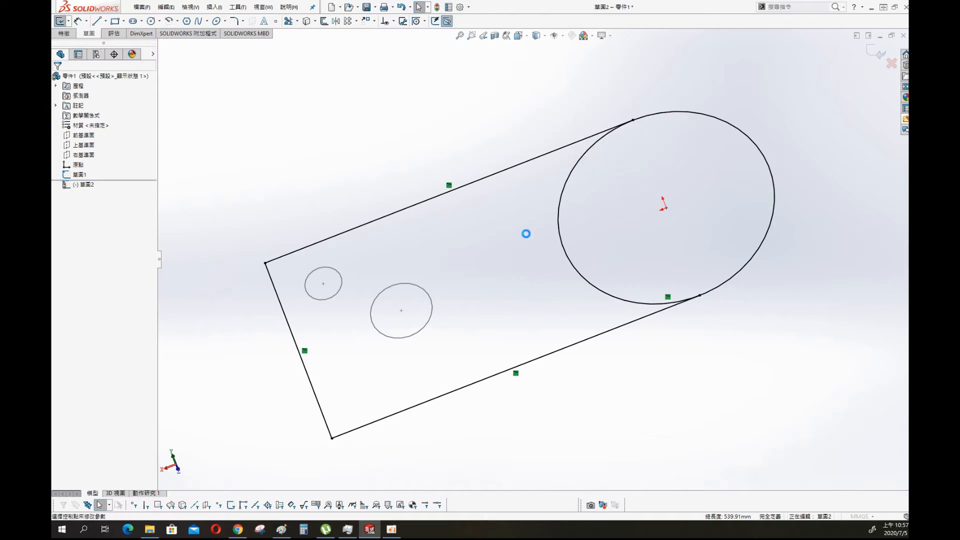
left_click(525, 240)
left_click(644, 220)
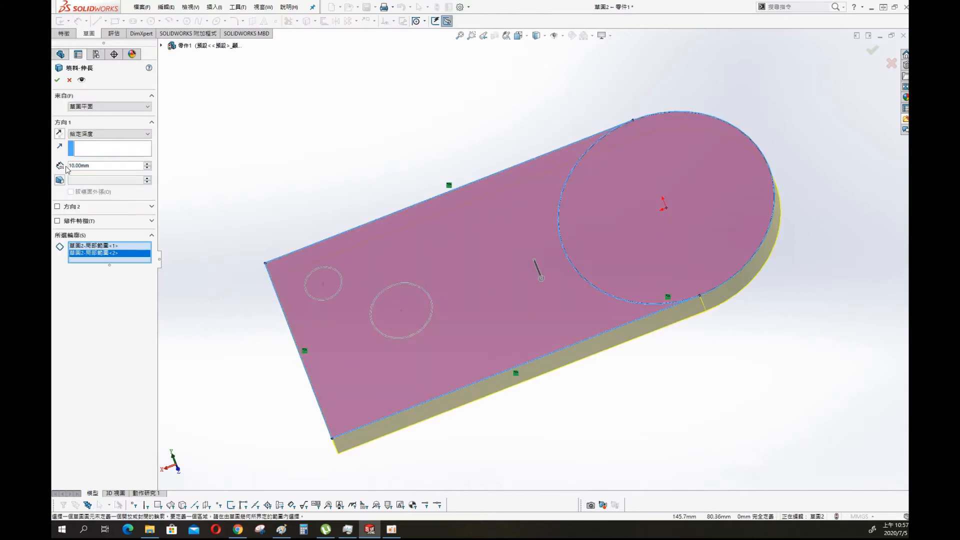
left_click(59, 133)
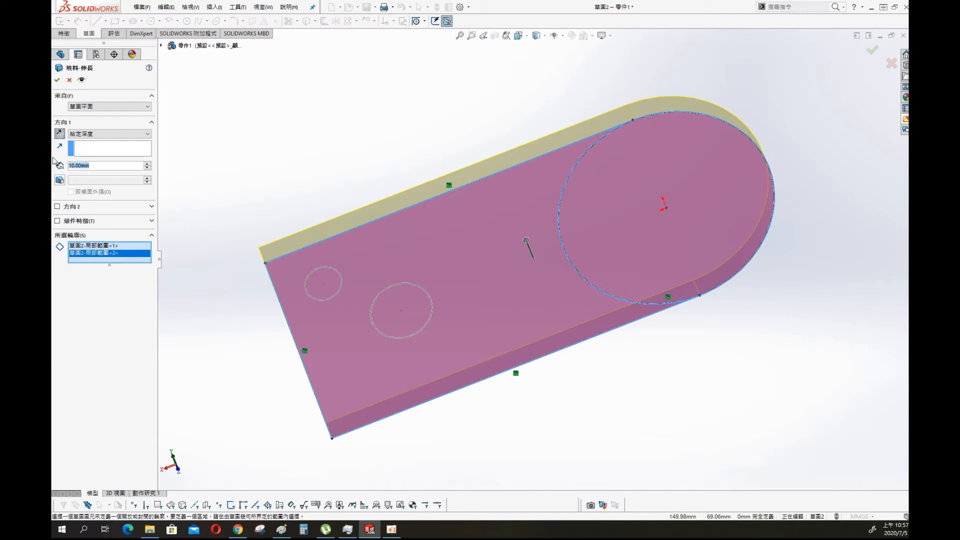
type("26")
key("Return")
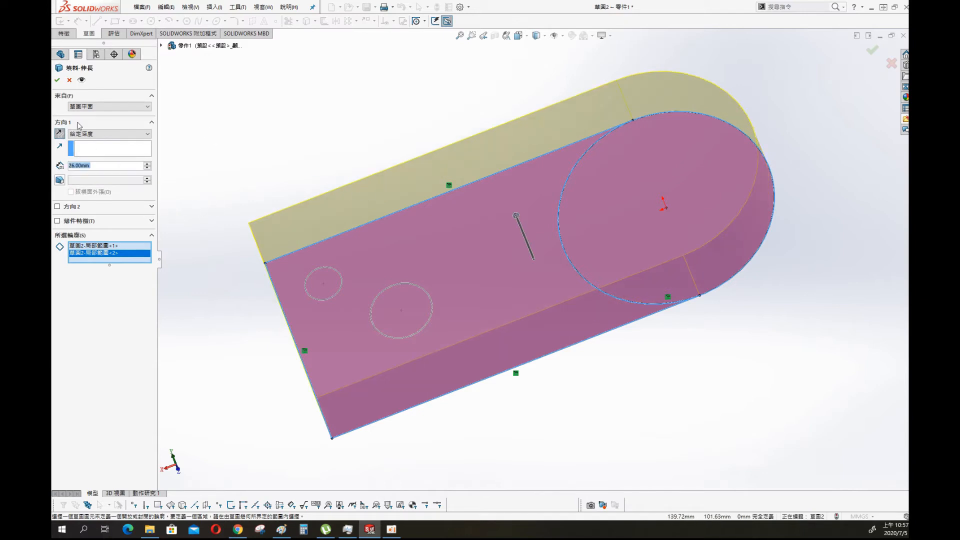
left_click(59, 80)
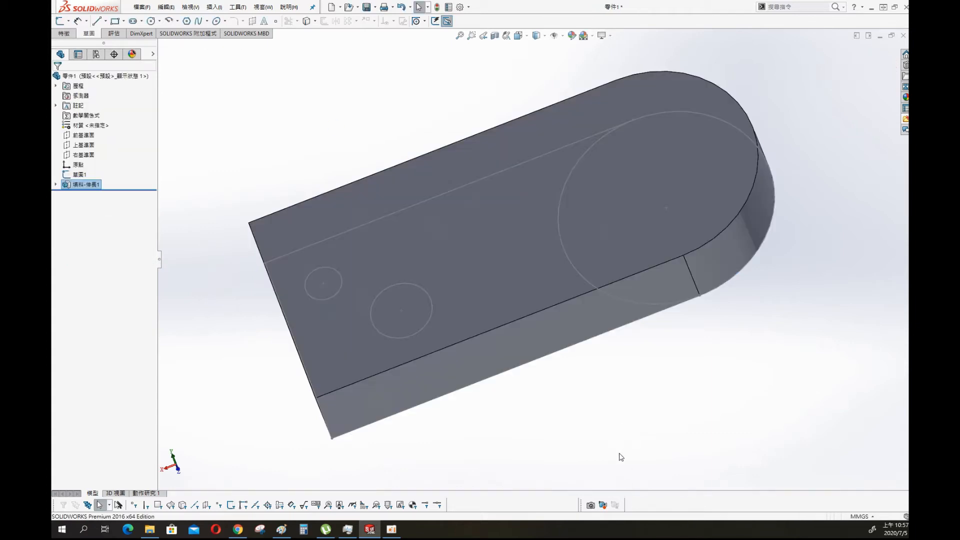
Start a sketch on the plate's upper face and convert the layout's 70 mm circle into it.
left_click(533, 261)
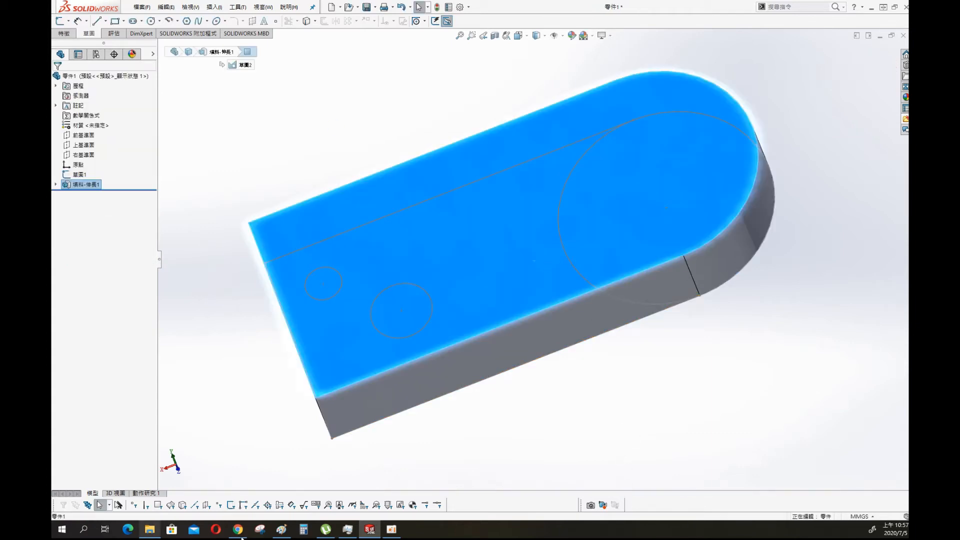
left_click(604, 36)
left_click(396, 95)
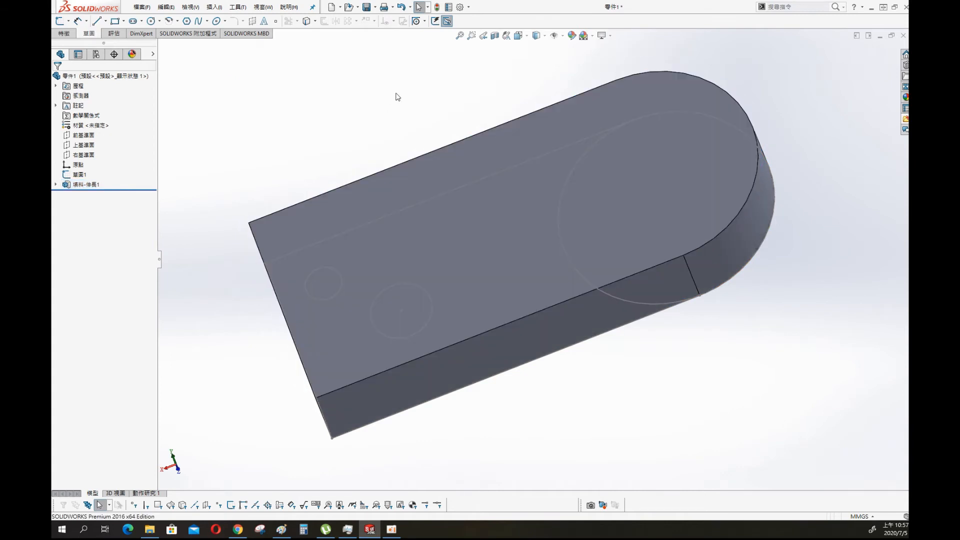
left_click(513, 223)
left_click(542, 192)
left_click(577, 272)
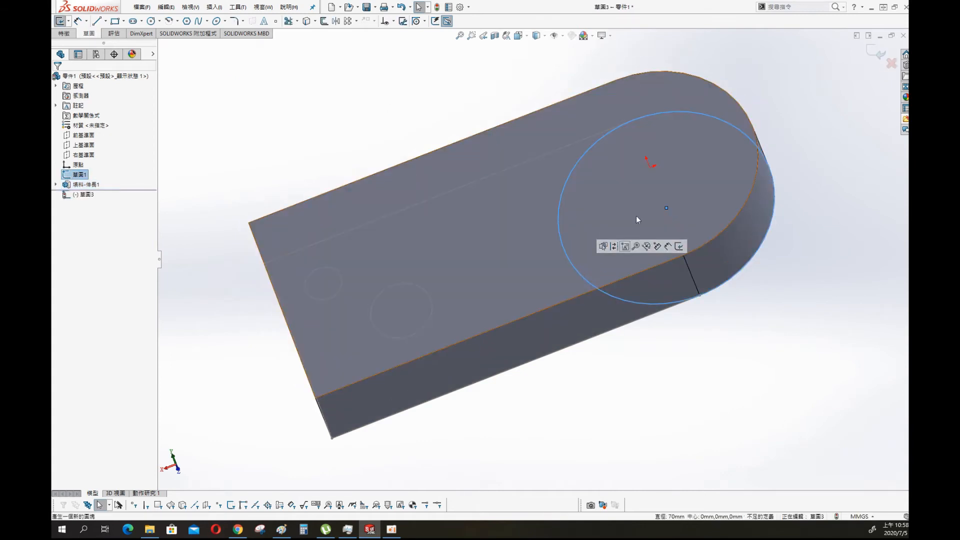
key("s")
left_click(689, 250)
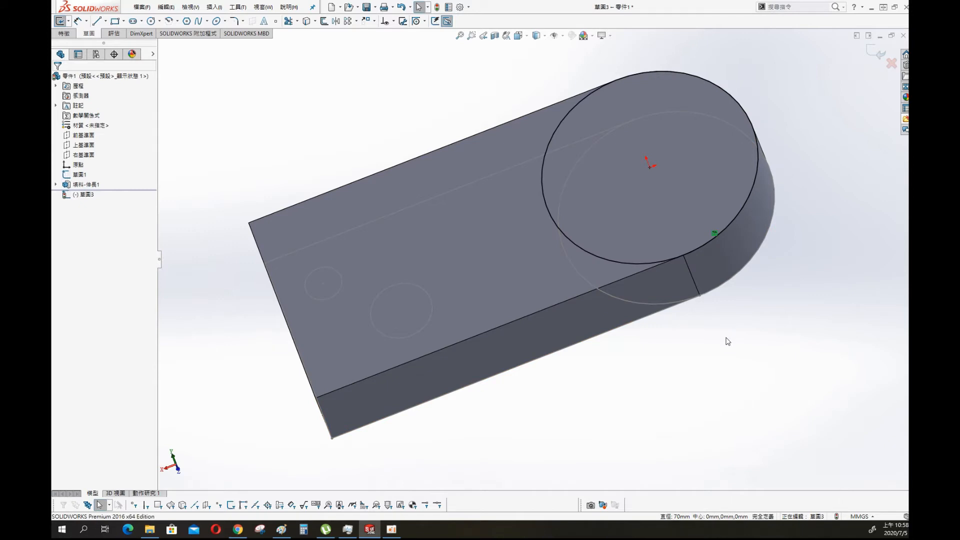
Extrude the 70 mm circle outward from the plate's face as a merged boss with a depth of 26+18 (44 mm).
key("s")
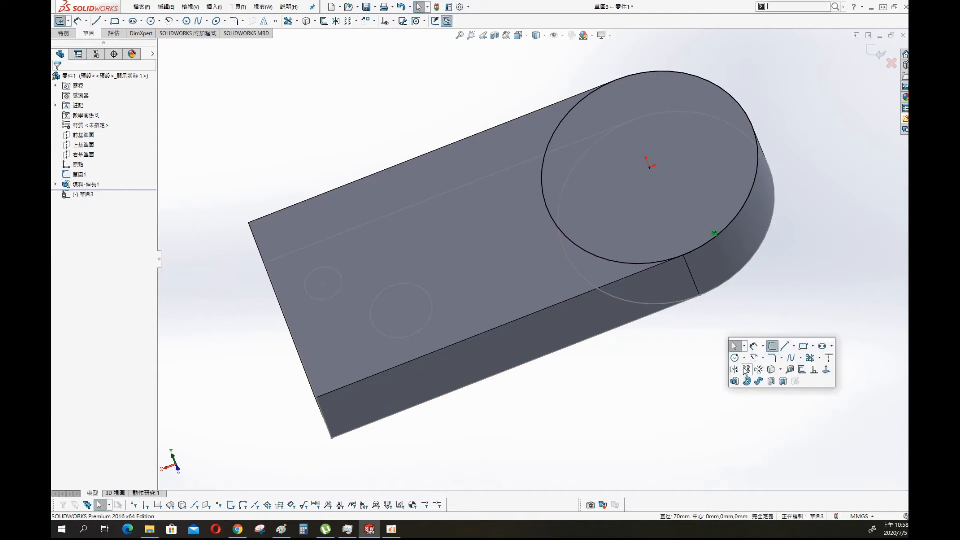
left_click(743, 383)
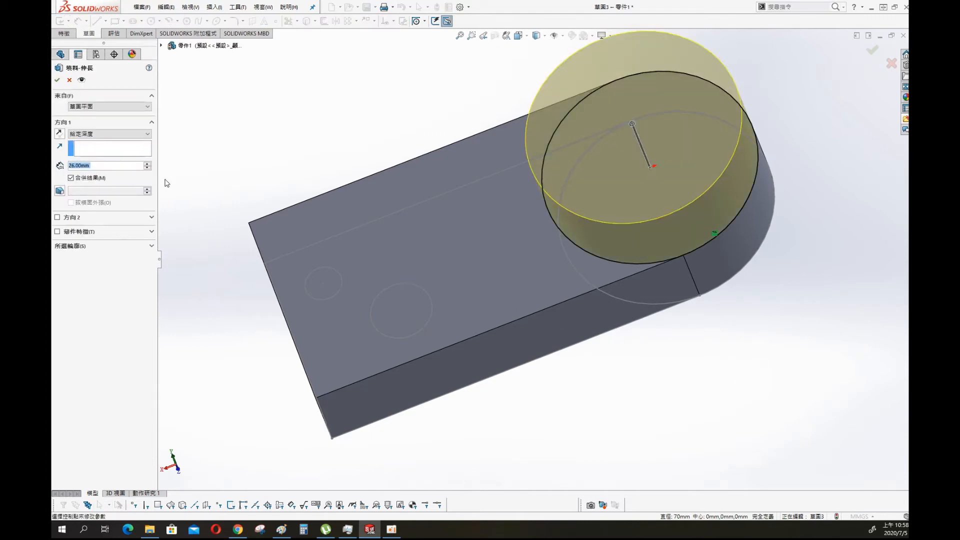
left_click(130, 167)
type("+18")
key("Return")
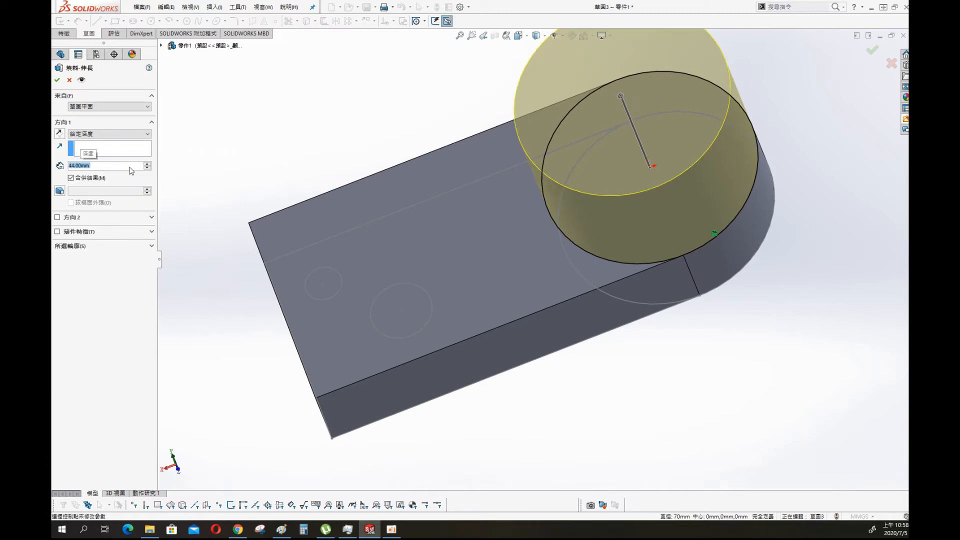
left_click(59, 81)
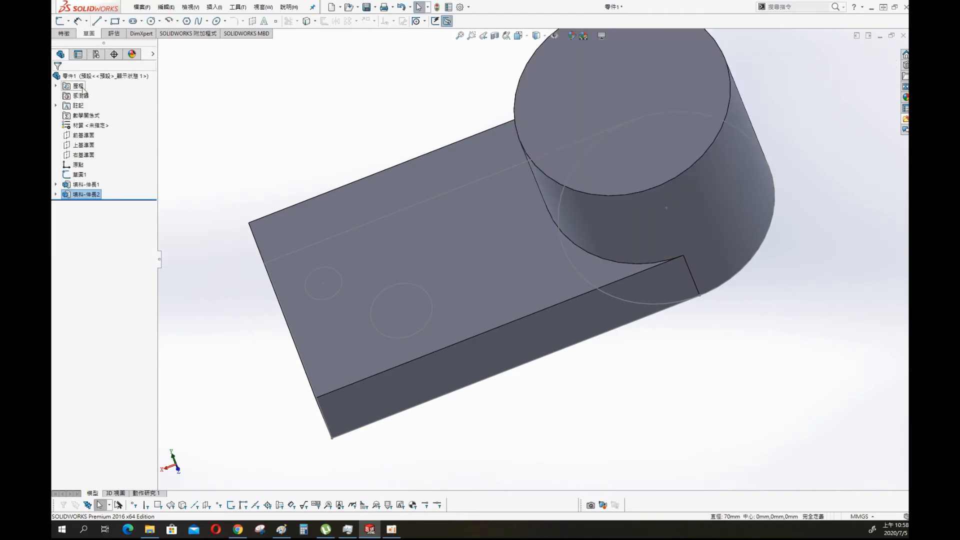
Start a sketch on the boss's circular end face, view it head-on and consult the Exercise 18 drawing for the square opening.
left_click(353, 126)
key("f")
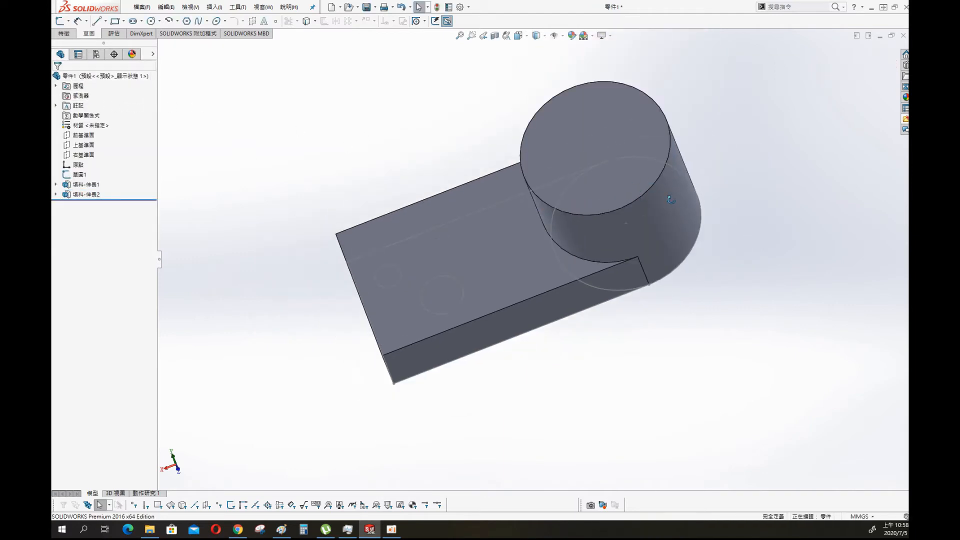
middle_click_drag(671, 200, 733, 206)
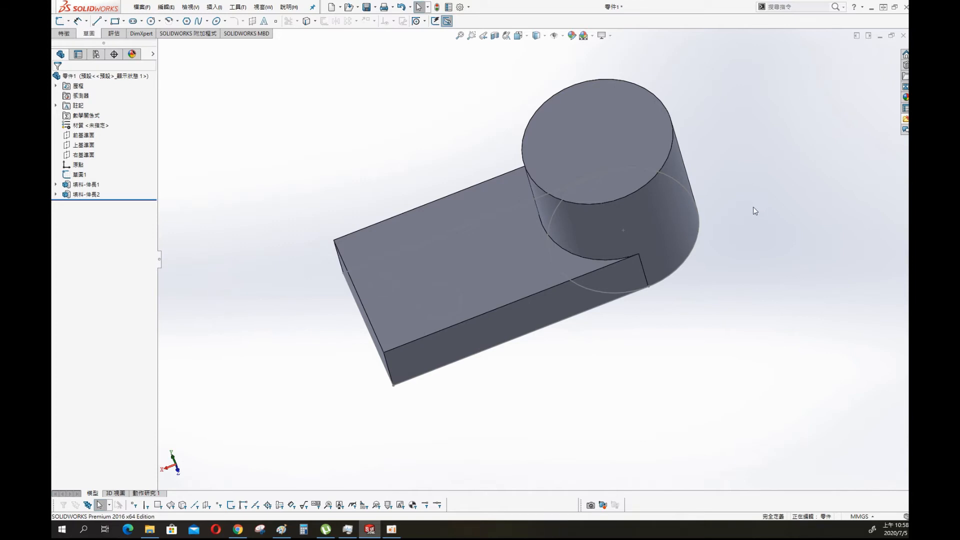
left_click(601, 122)
left_click(655, 102)
key("s")
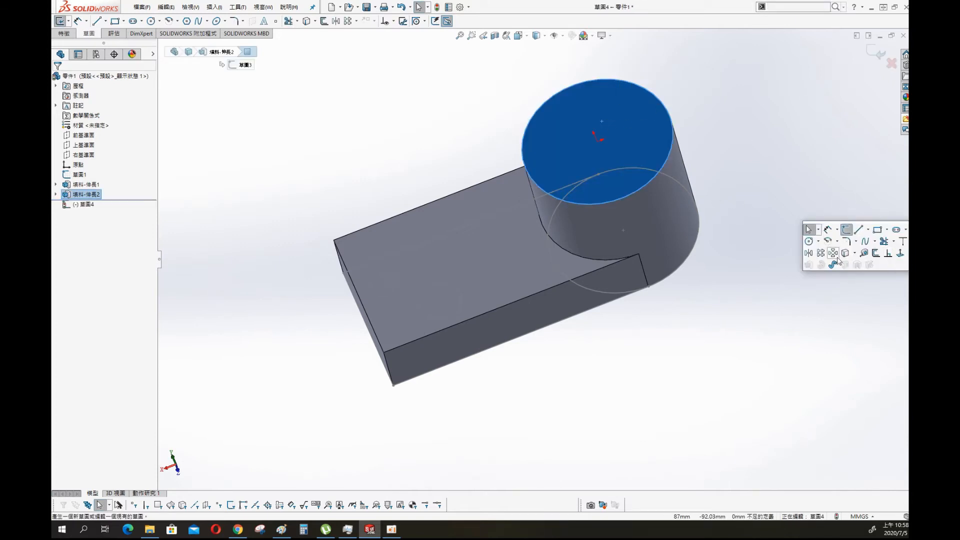
left_click(893, 255)
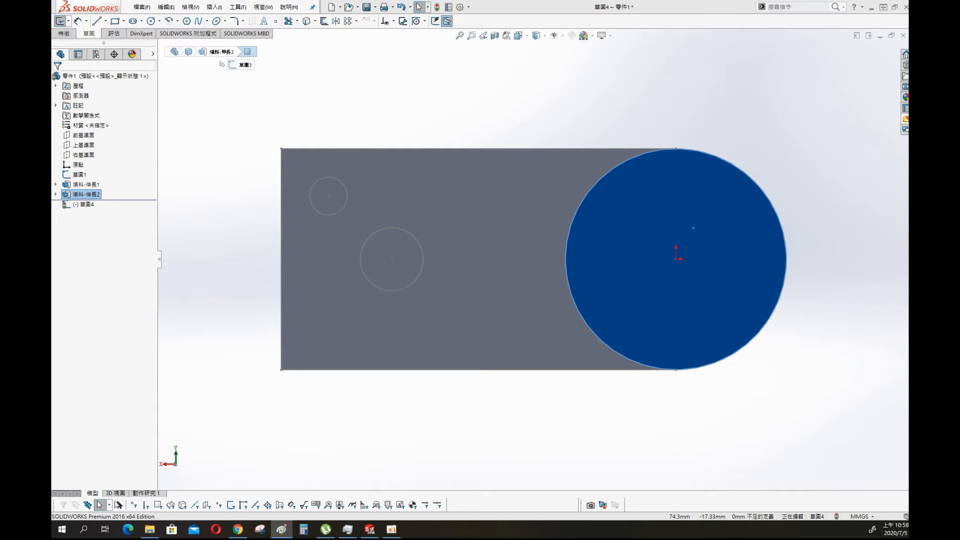
left_click(281, 528)
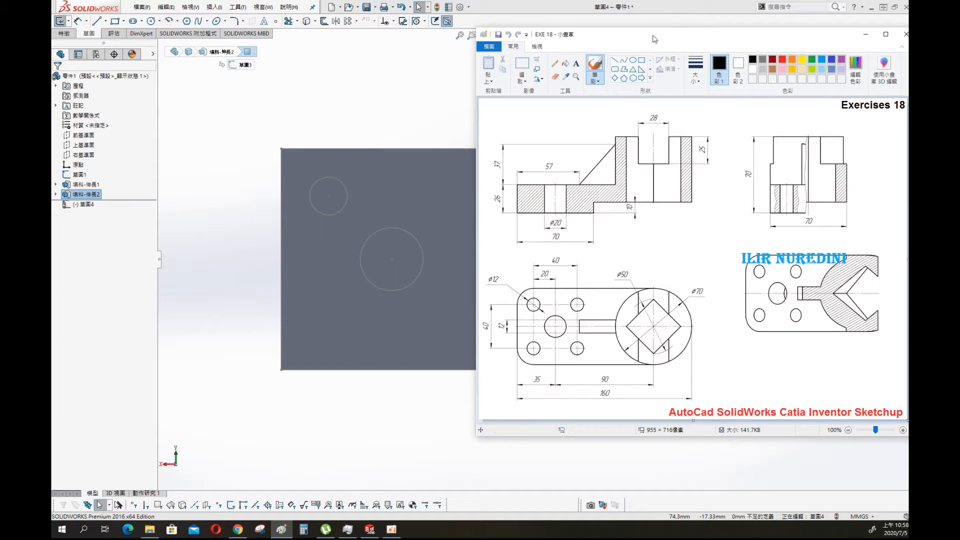
left_click_drag(646, 34, 908, 28)
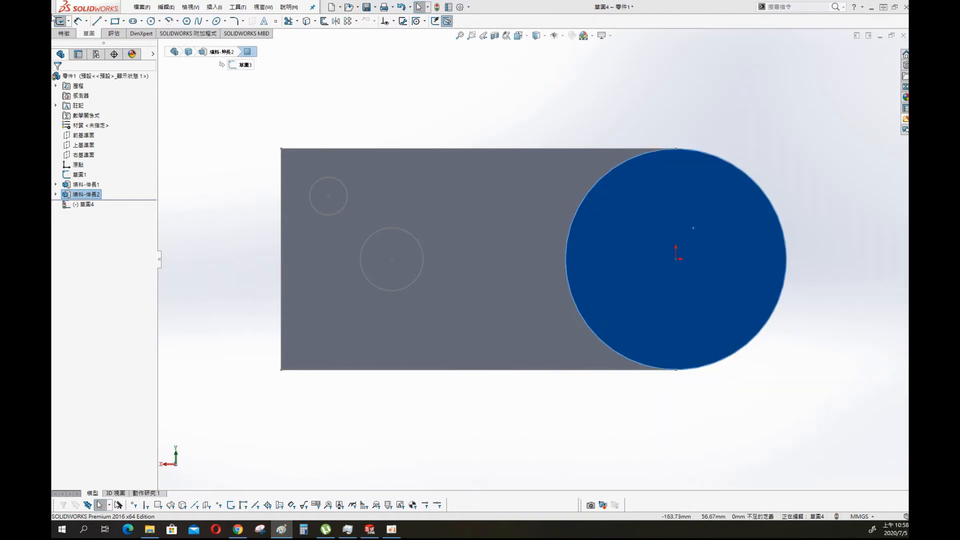
Draw a tilted 3-point center rectangle of about 38 by 32 mm centred on the origin within the boss.
left_click(123, 22)
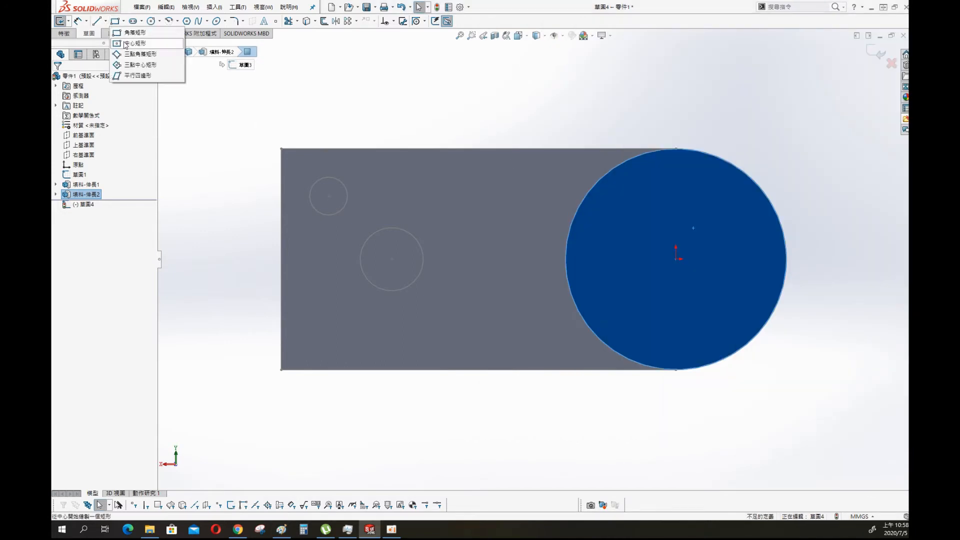
left_click(129, 65)
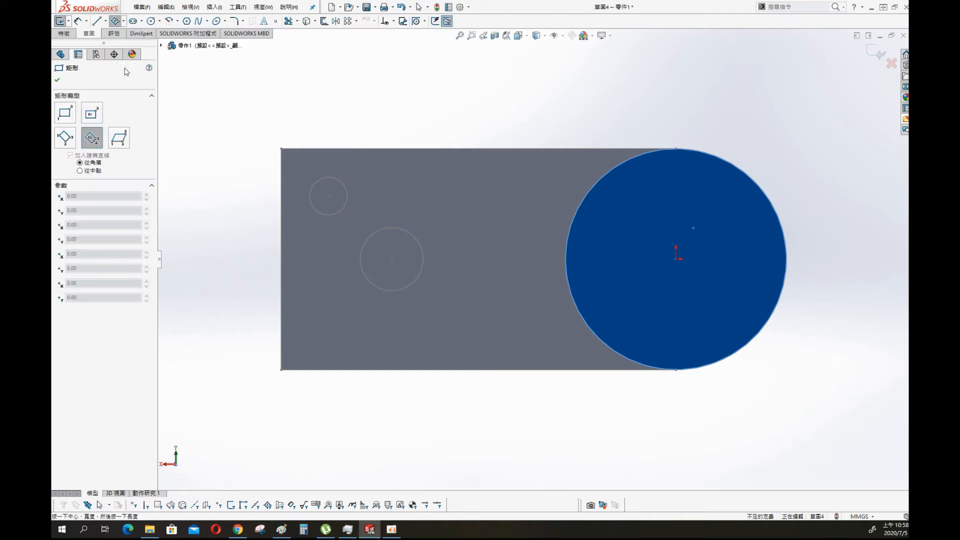
left_click(676, 259)
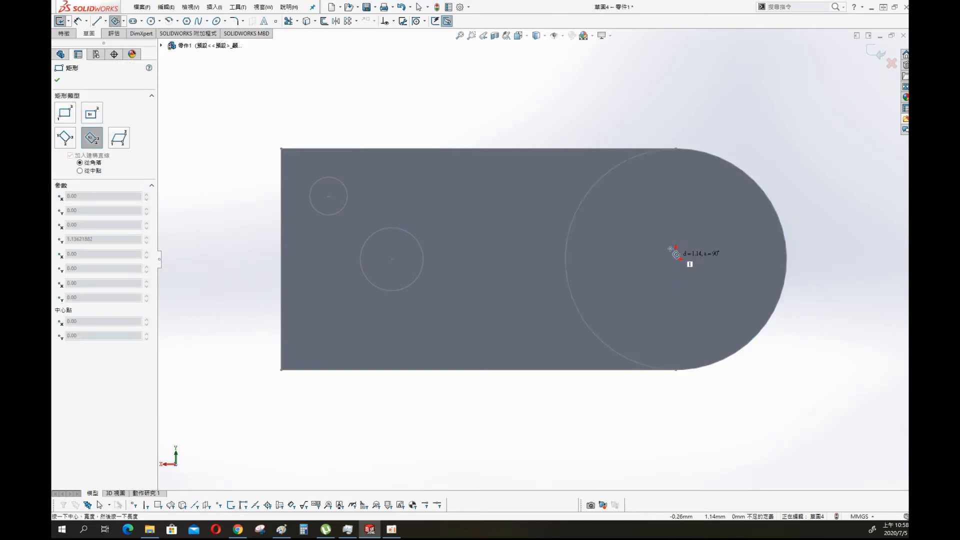
left_click(643, 209)
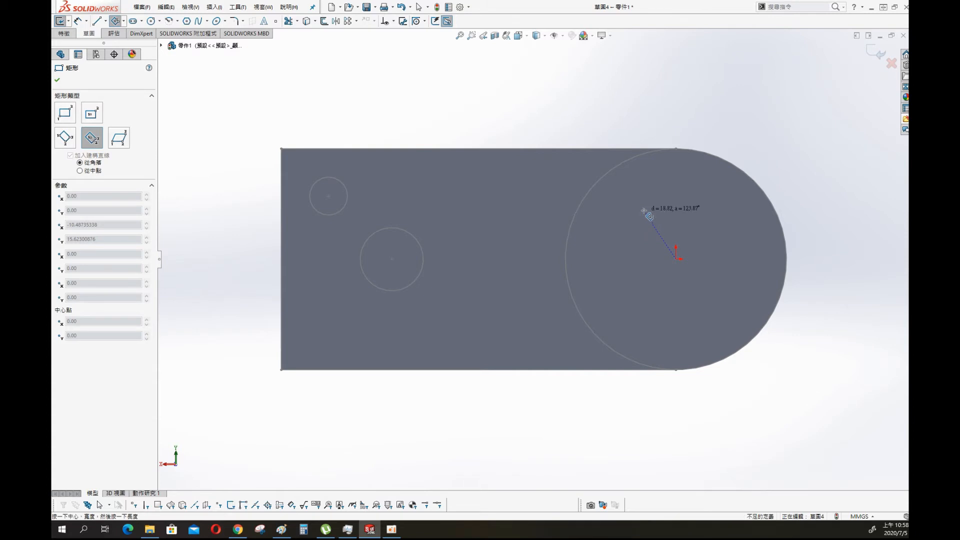
left_click(685, 182)
key("Escape")
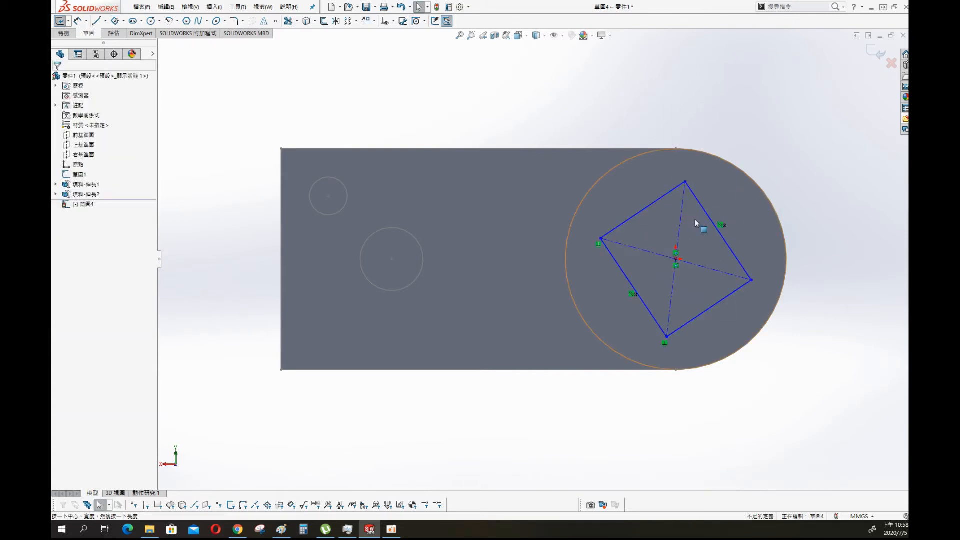
Make two adjacent sides of the rectangle equal and set one of its diagonals vertical.
left_click(657, 202)
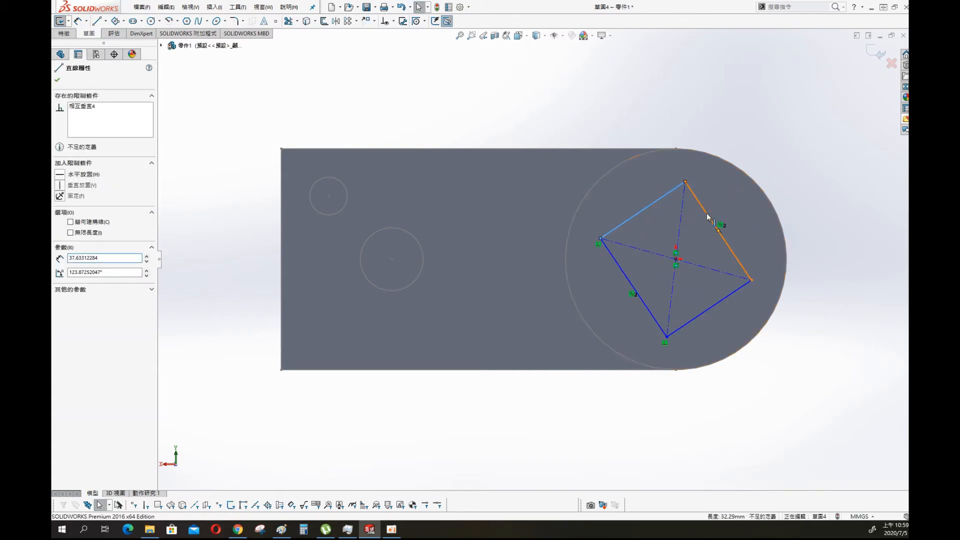
left_click(706, 213, "ctrl")
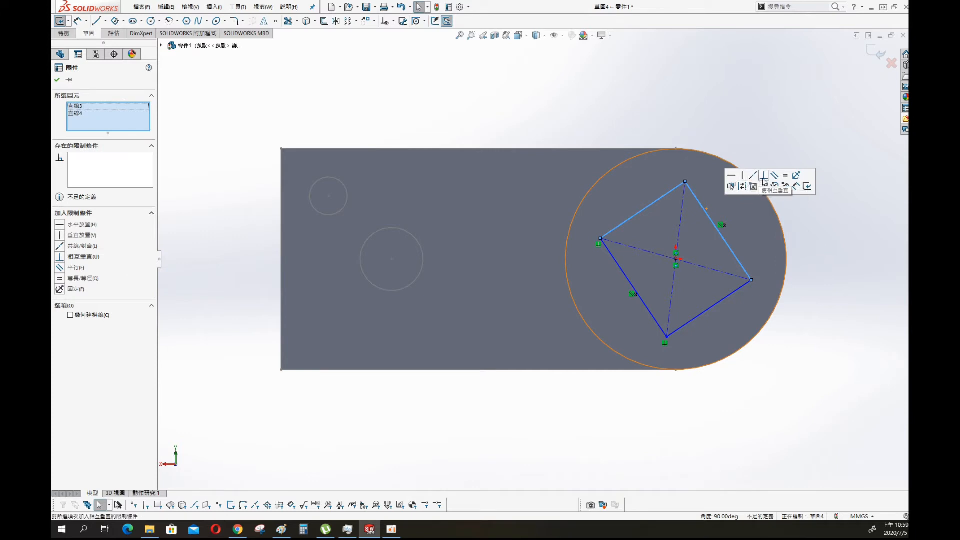
left_click(786, 176)
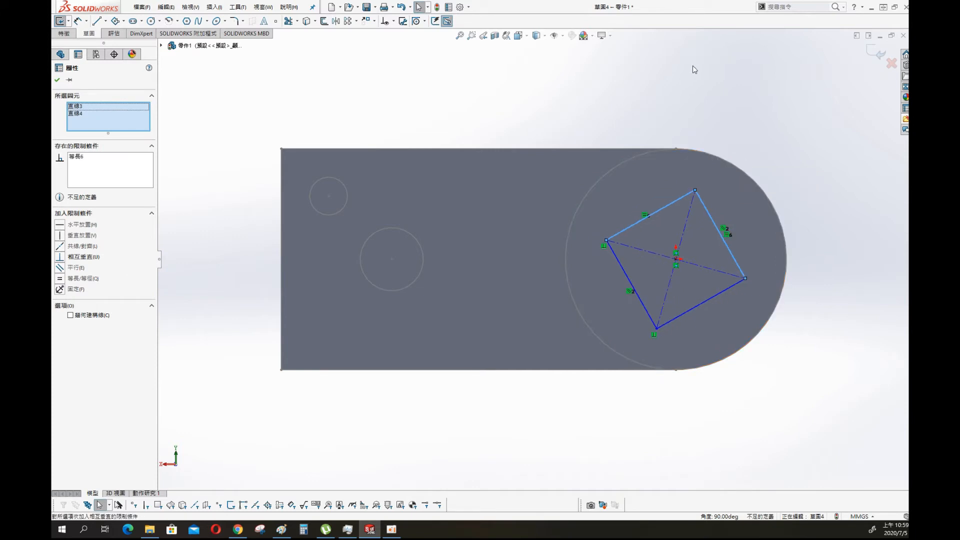
left_click(684, 231)
left_click(716, 196)
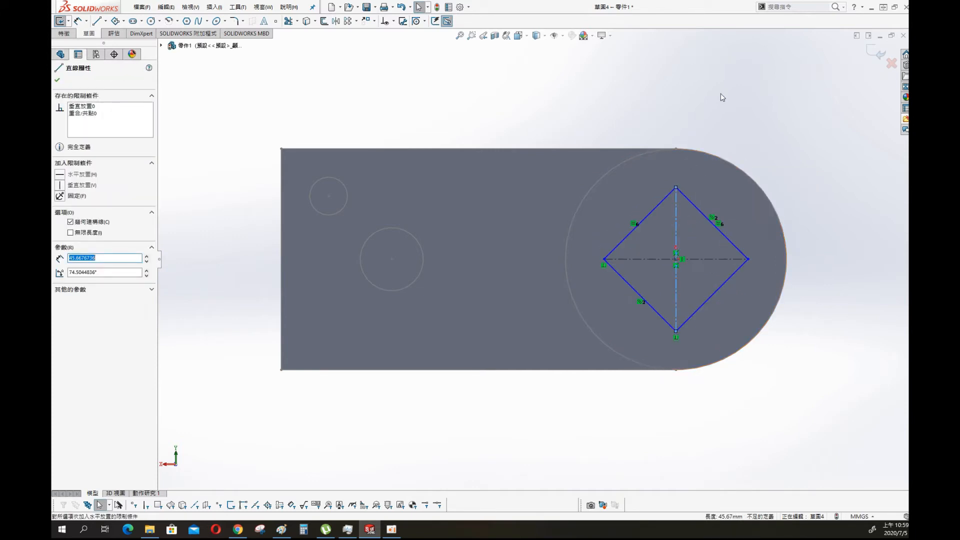
left_click(734, 119)
Dimension the vertical distance between the square's upper and lower corners as 50 mm.
key("s")
left_click(701, 104)
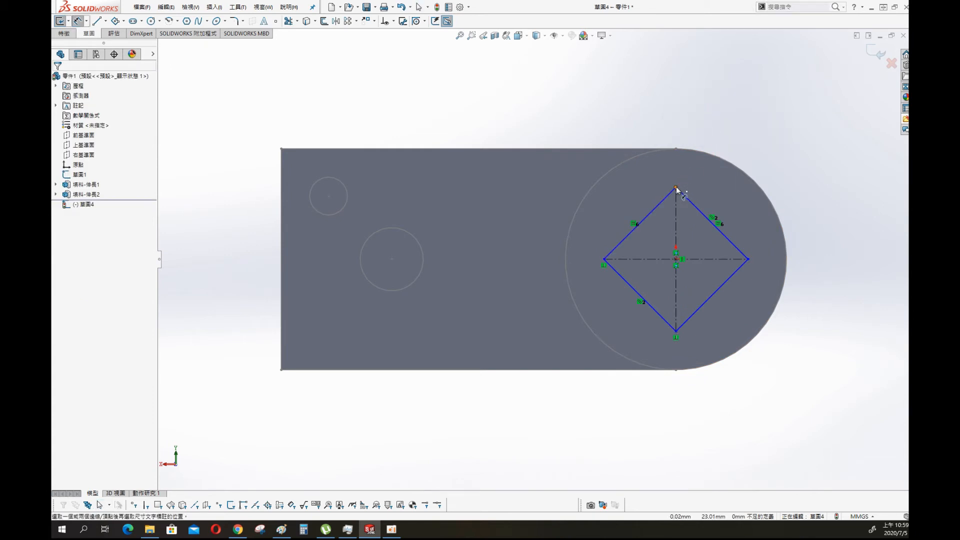
left_click(676, 188)
left_click(675, 332)
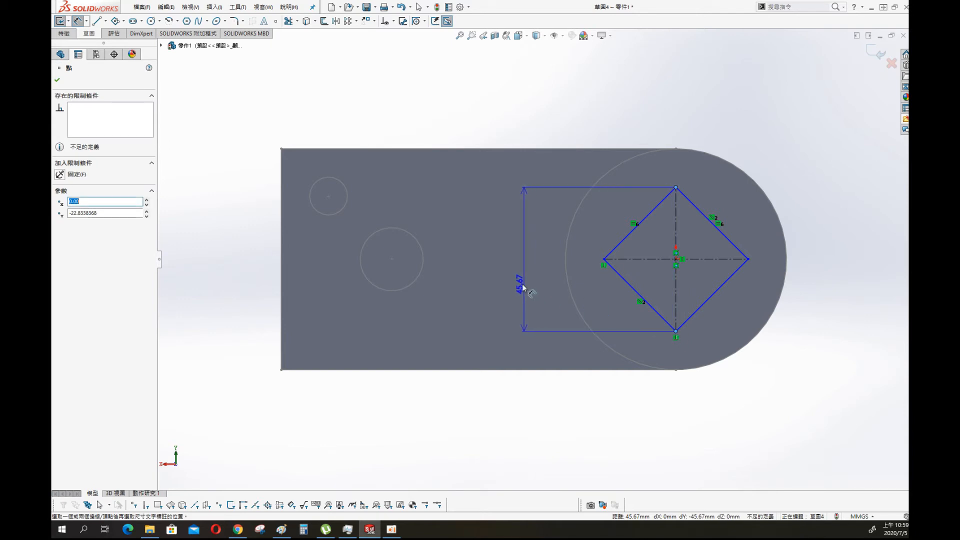
left_click(521, 283)
type("50")
key("Return")
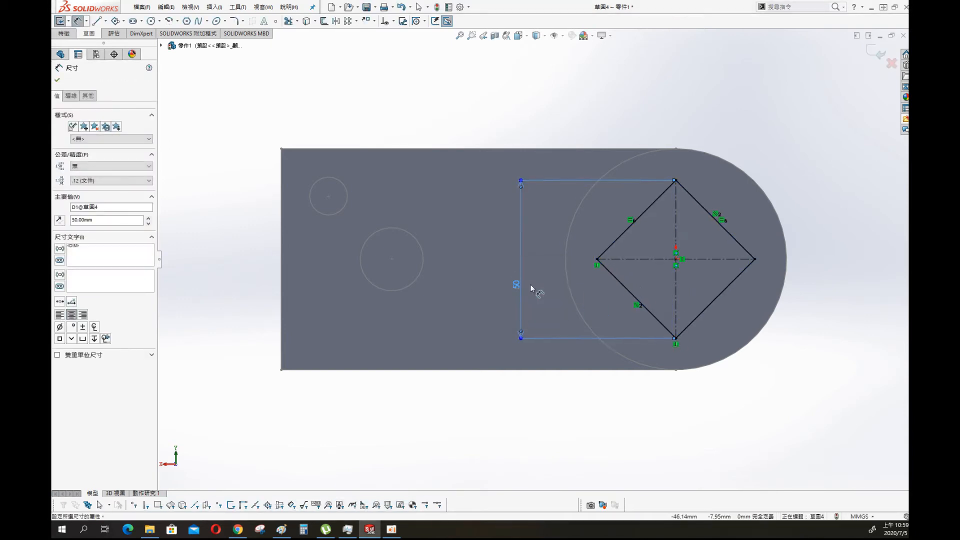
Cut the square profile through all to open the boss and plate.
key("s")
left_click(641, 326)
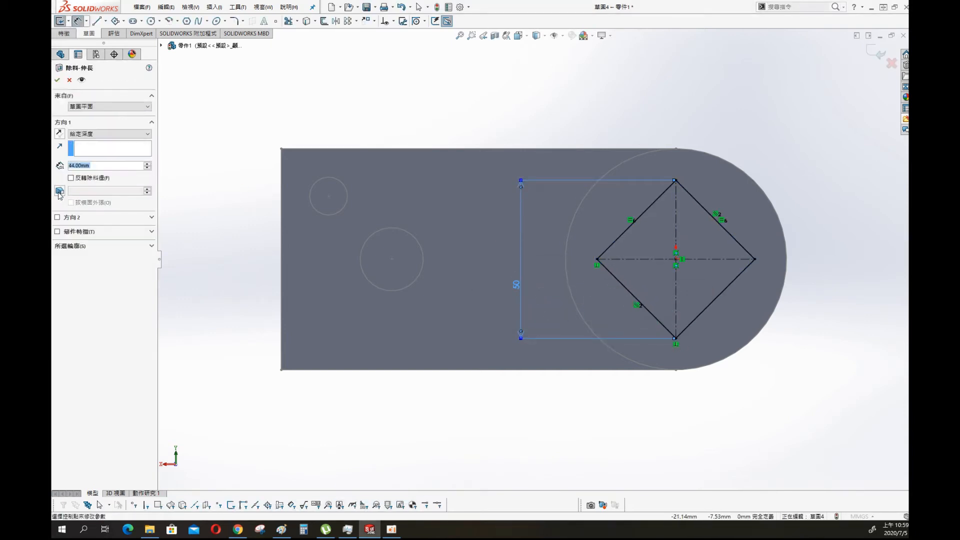
left_click(105, 134)
left_click(100, 147)
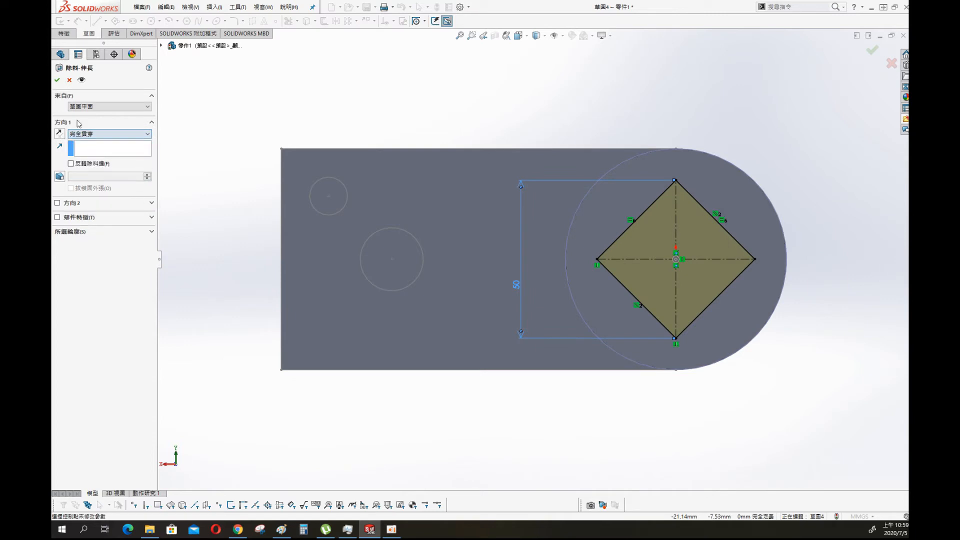
left_click(57, 80)
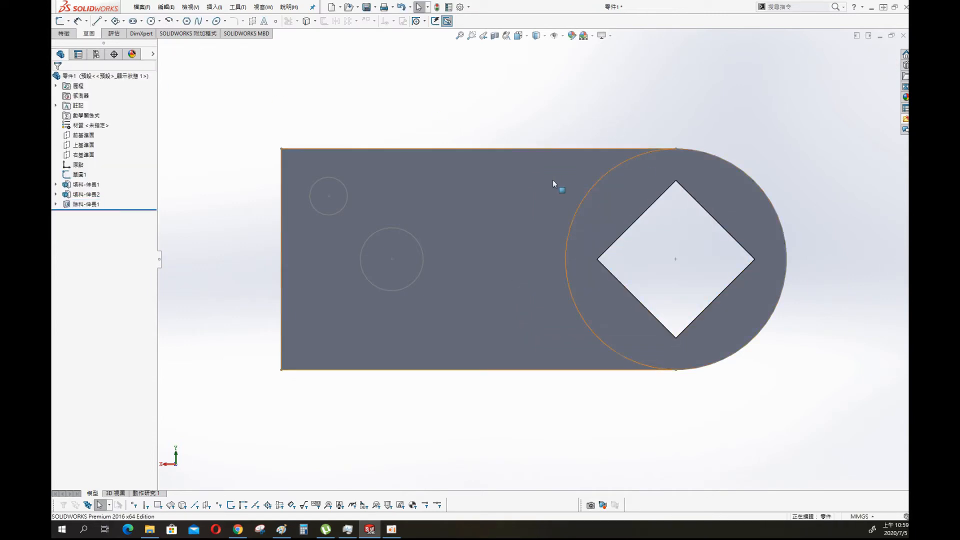
Start a sketch on the Top Plane, viewed normal to it.
left_click(87, 147)
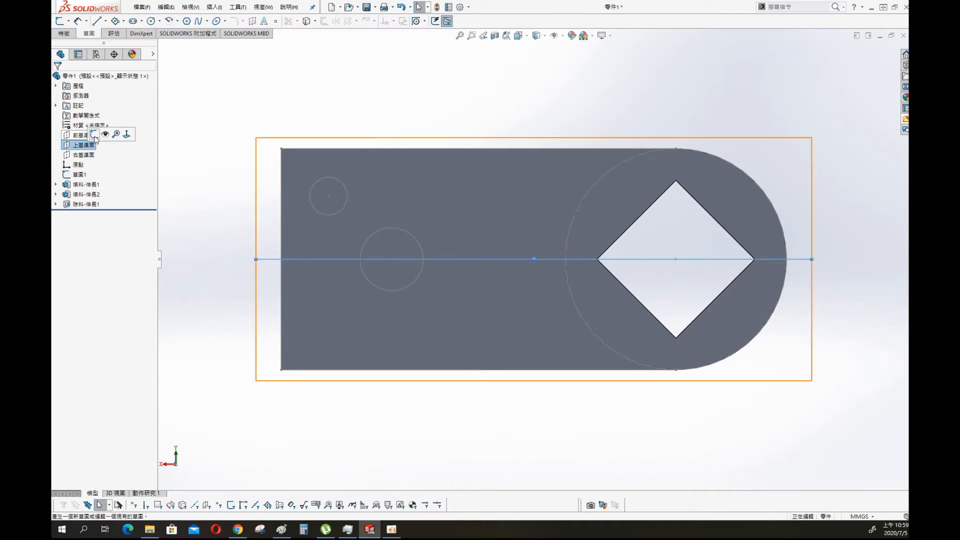
left_click(98, 140)
middle_click_drag(614, 287, 657, 194)
key("s")
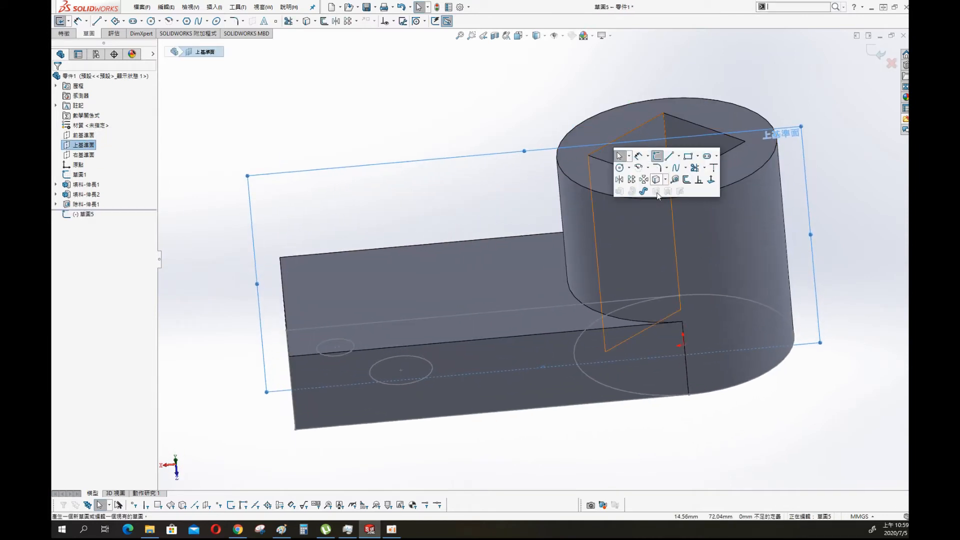
left_click(699, 180)
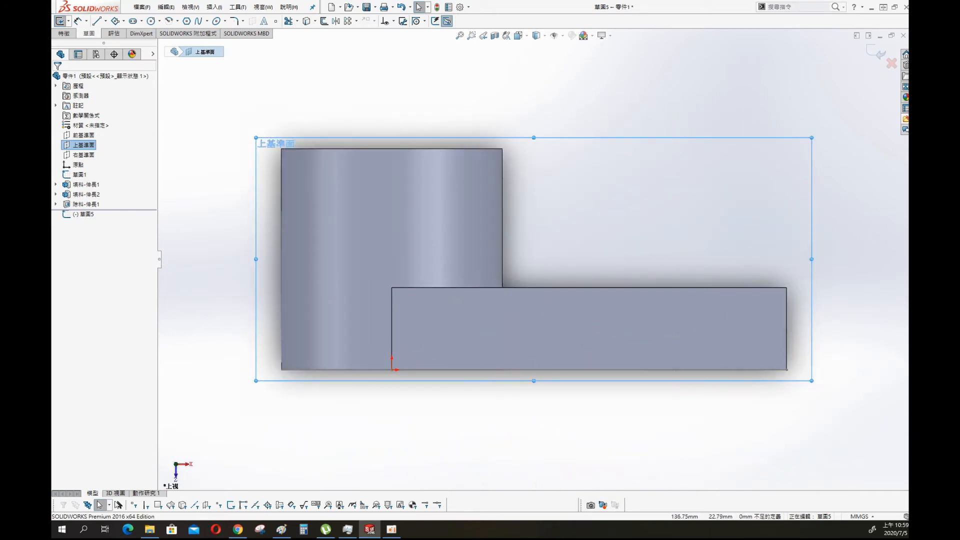
Check the slot dimensions in the reference drawing and draw a corner rectangle about 40 by 16 mm down from the boss's top edge.
key("alt+Tab")
key("alt+Tab")
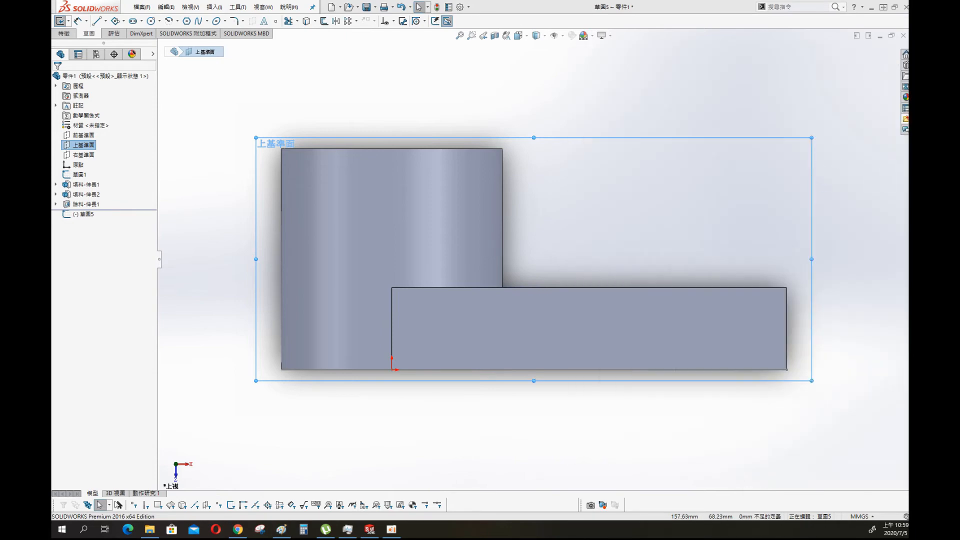
key("alt+Tab")
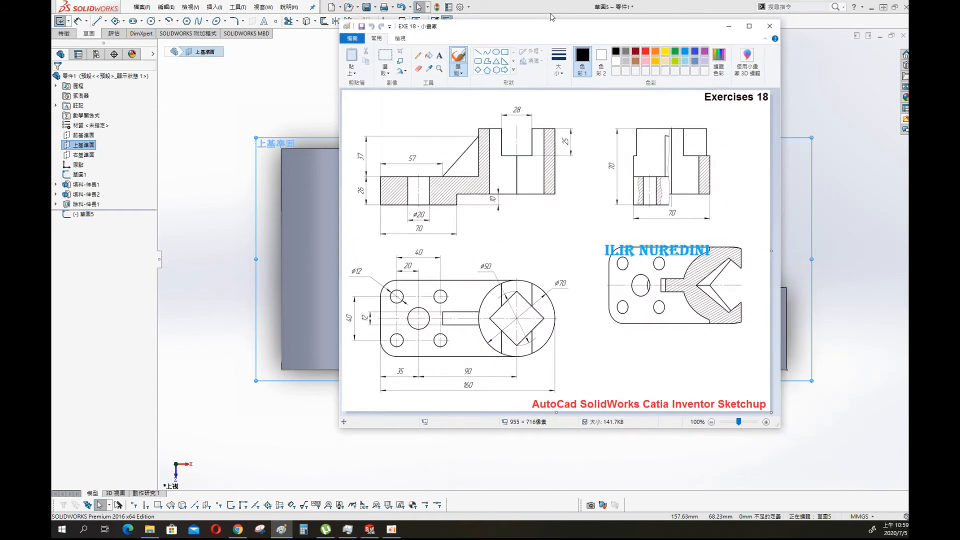
key("alt+Tab")
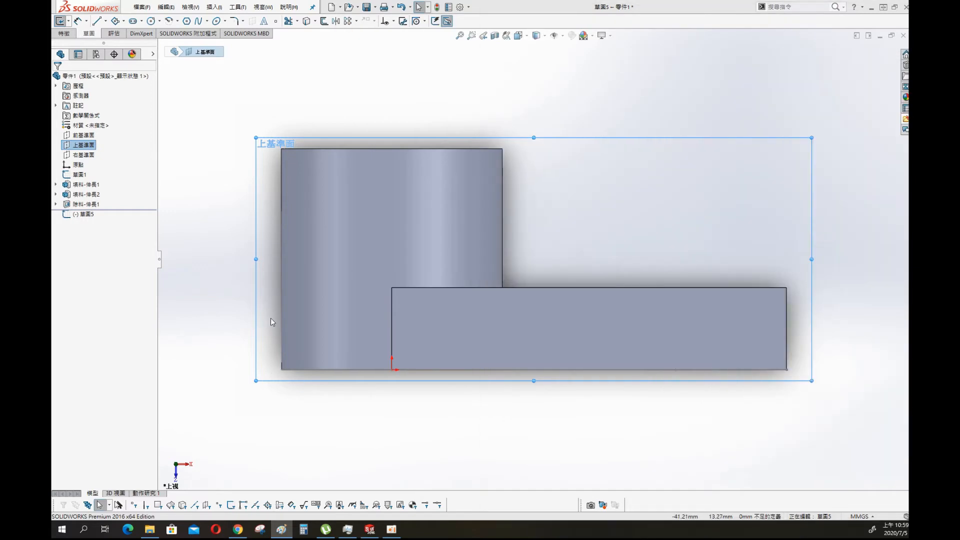
left_click(123, 21)
left_click(132, 30)
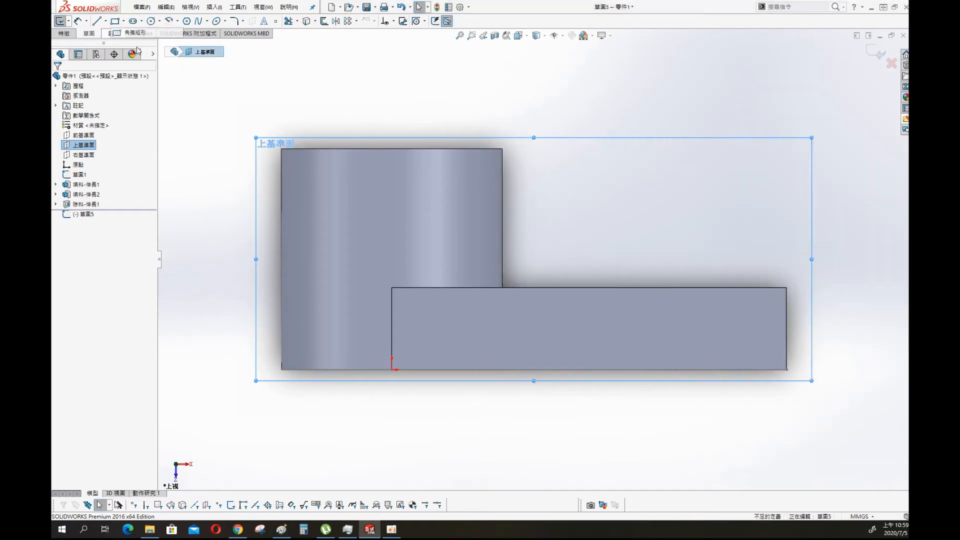
left_click(331, 148)
left_click(456, 199)
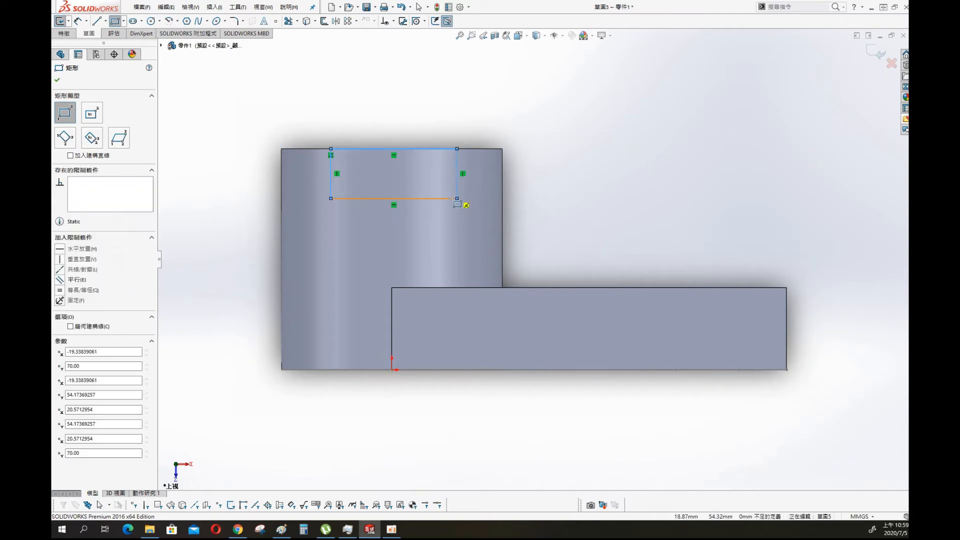
key("Escape")
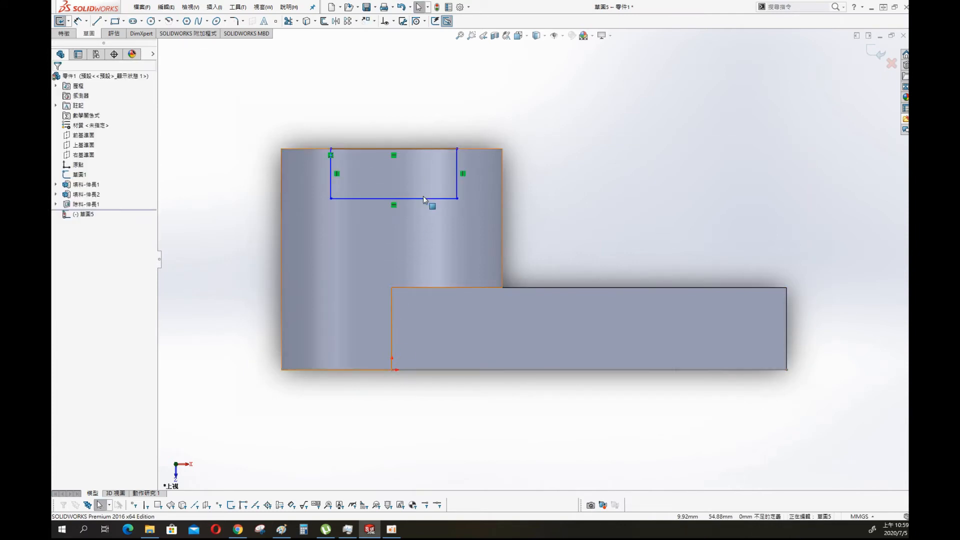
Align the midpoint of the rectangle's lower edge vertically with the origin.
left_click(422, 198)
right_click(423, 199)
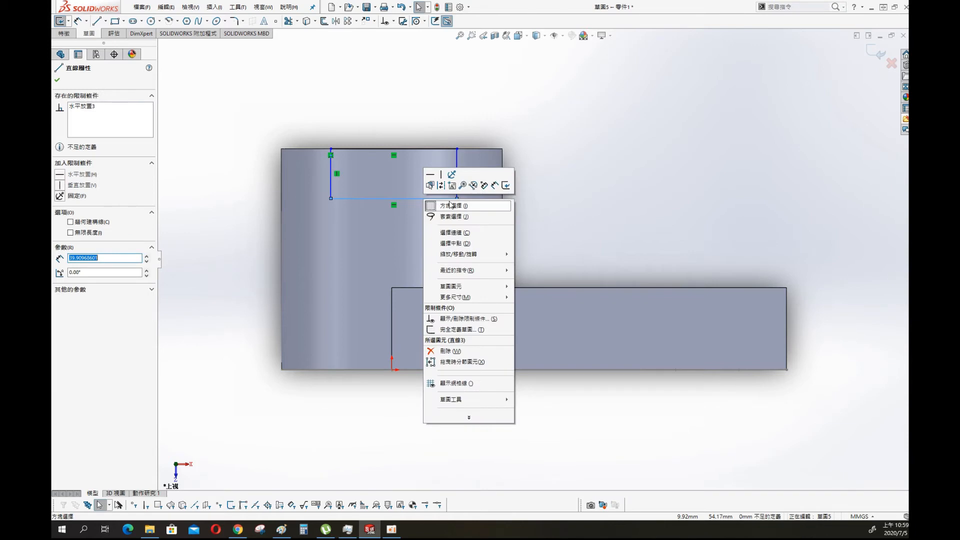
left_click(451, 243)
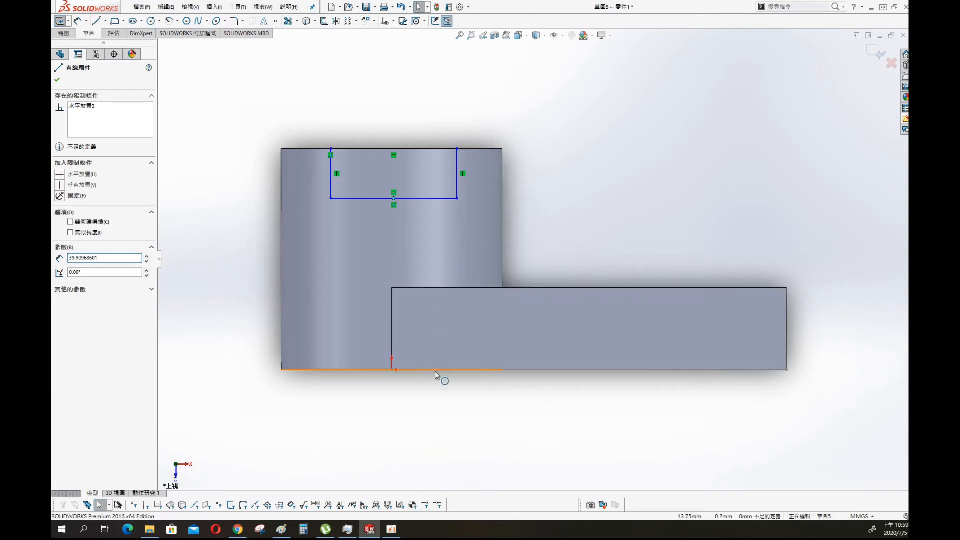
left_click(392, 370, "ctrl")
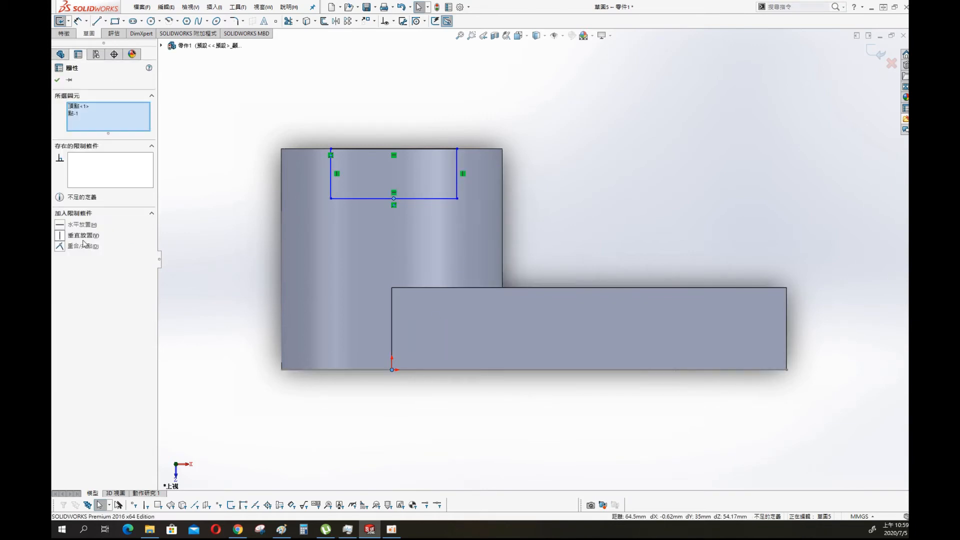
left_click(61, 236)
left_click(572, 143)
Dimension the slot rectangle 25 mm deep and 28 mm wide.
key("s")
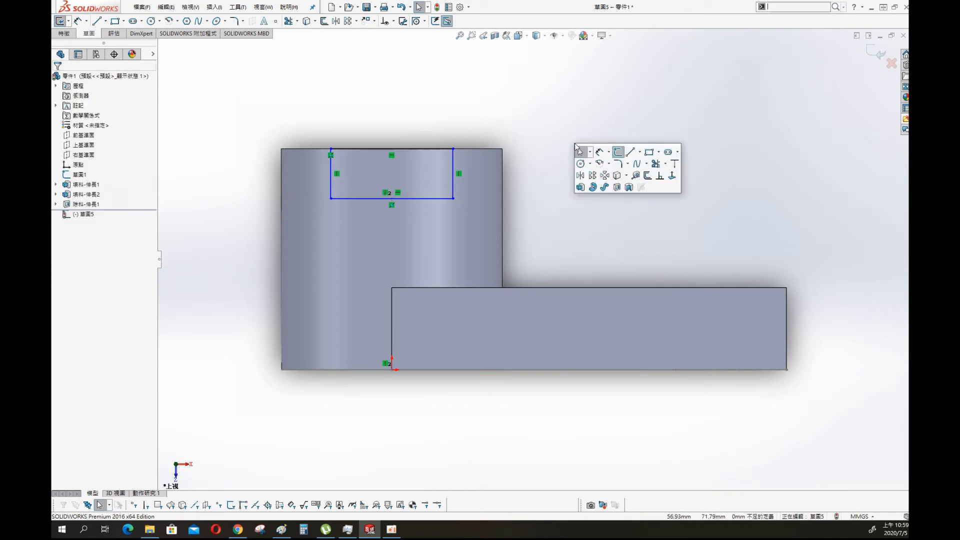
left_click(600, 153)
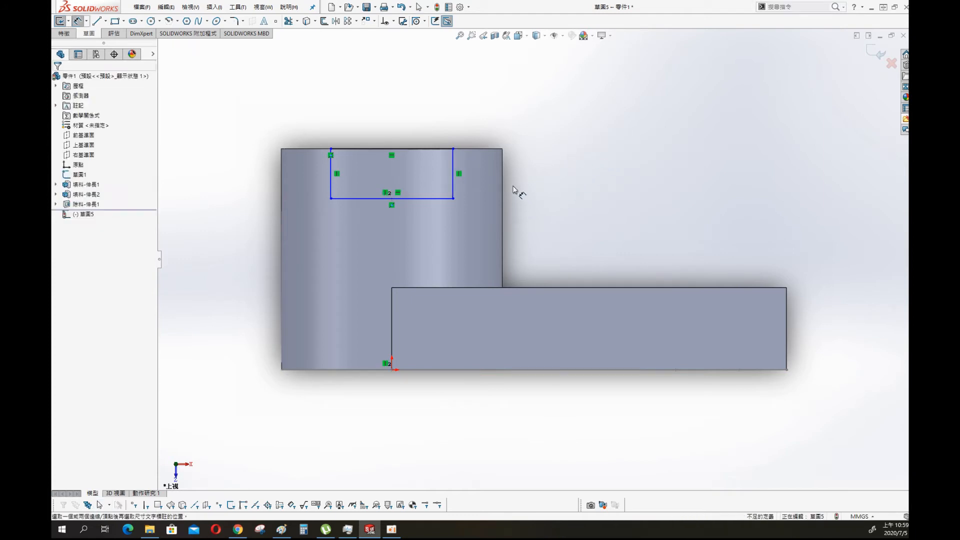
left_click(455, 193)
left_click(579, 151)
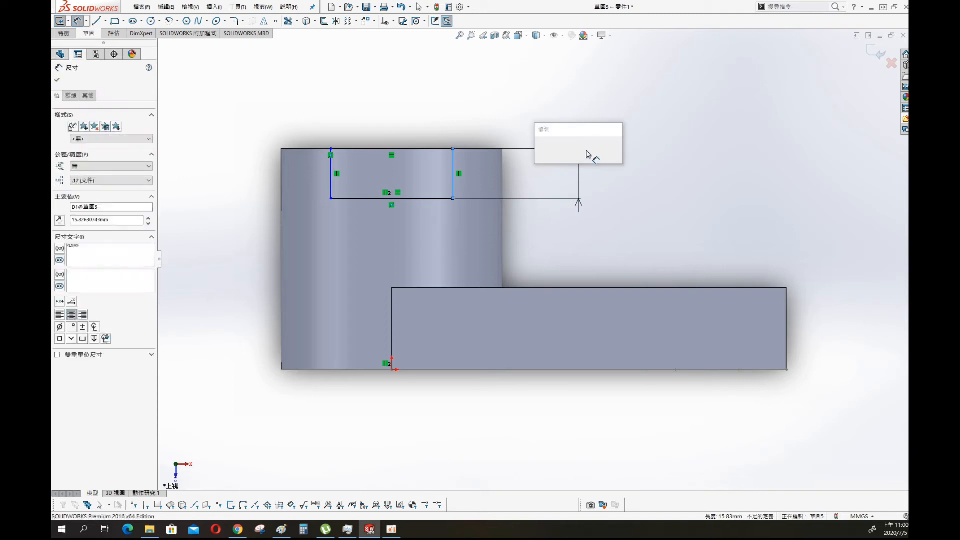
type("25")
key("Return")
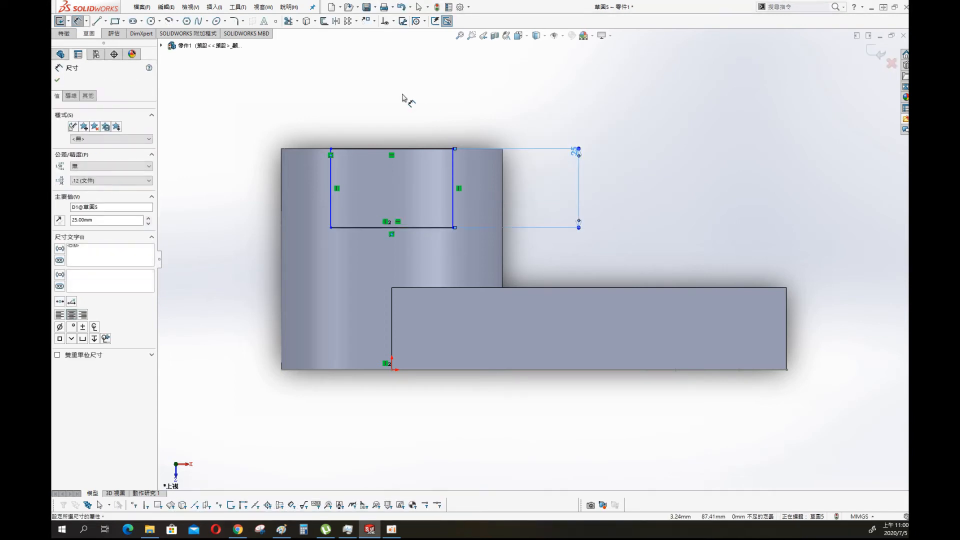
left_click(429, 149)
left_click(429, 87)
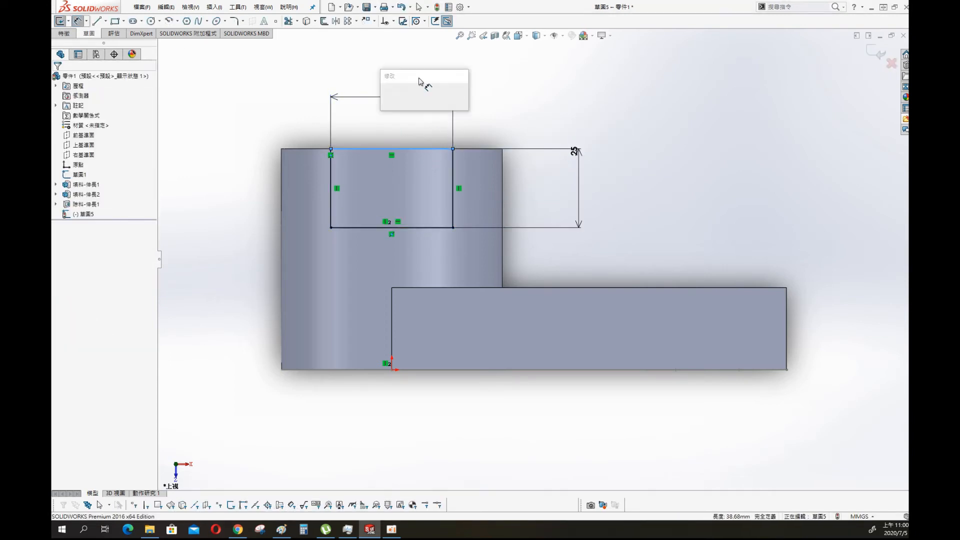
type("28")
key("Return")
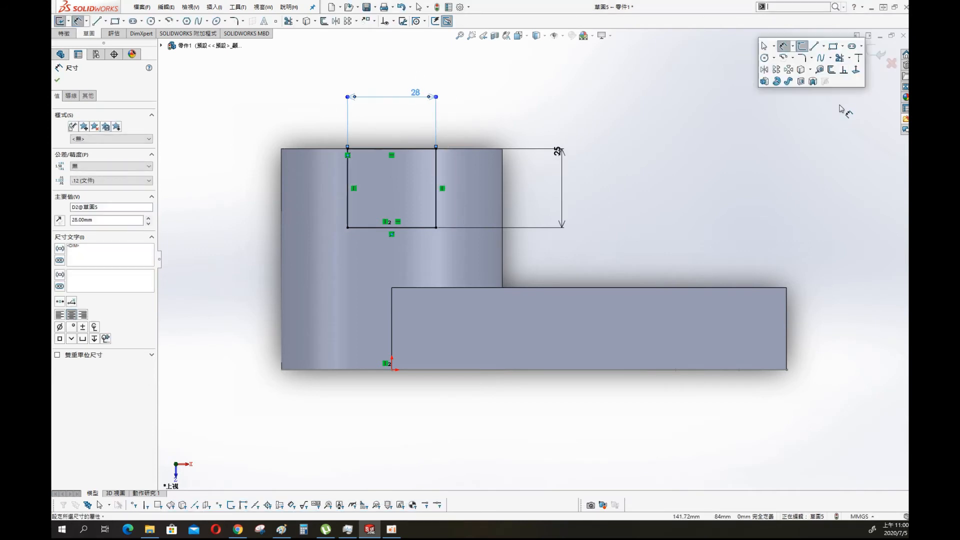
Cut the slot rectangle through all in both directions across the cylindrical boss.
key("s")
left_click(800, 81)
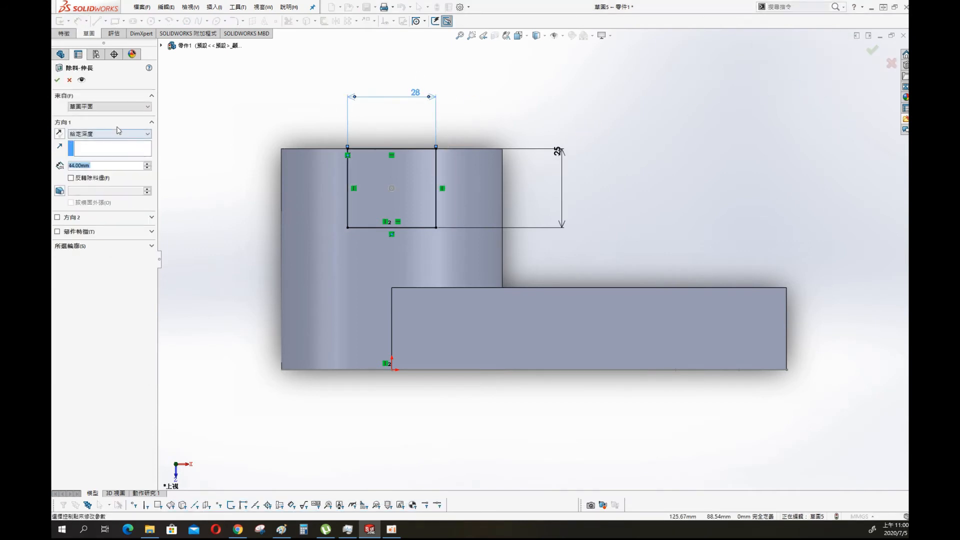
left_click(108, 135)
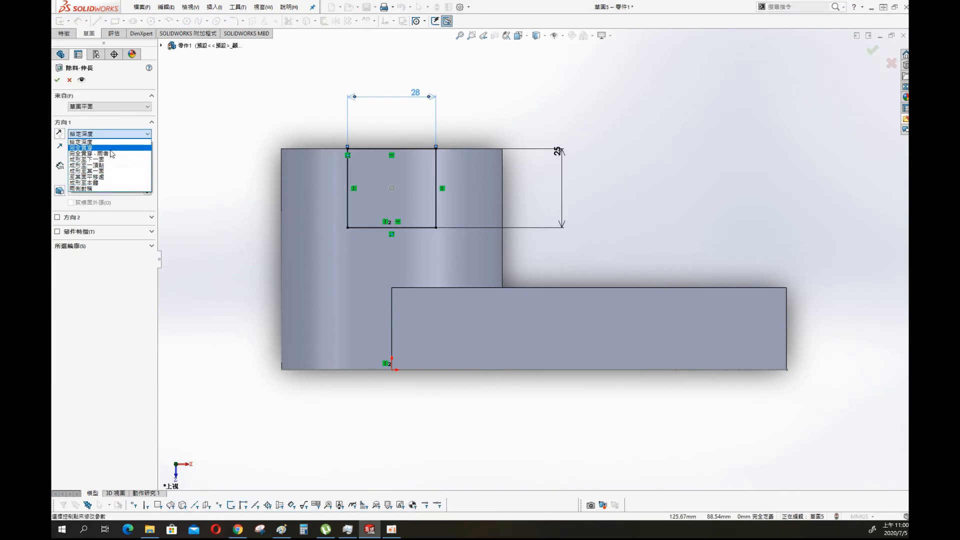
left_click(88, 154)
left_click(57, 80)
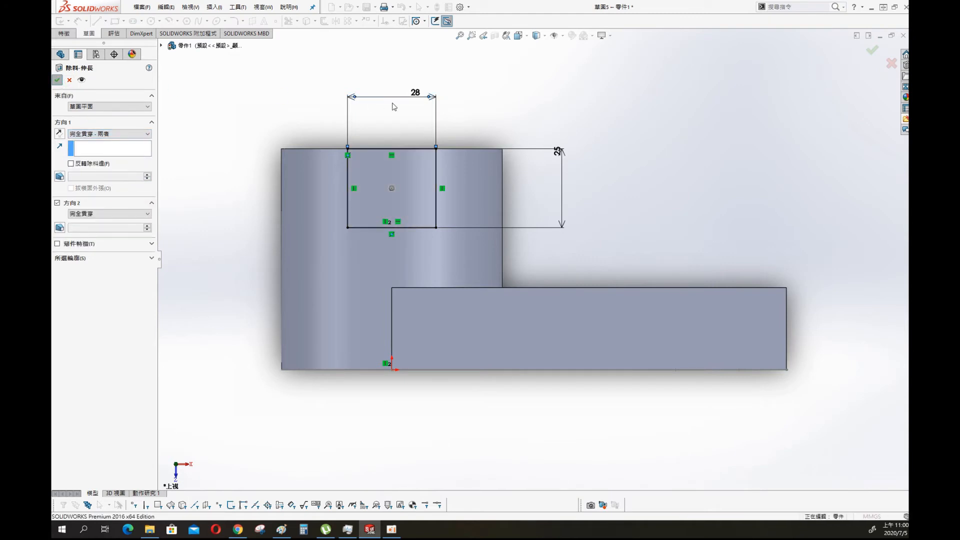
left_click(500, 115)
middle_click_drag(535, 117, 532, 288)
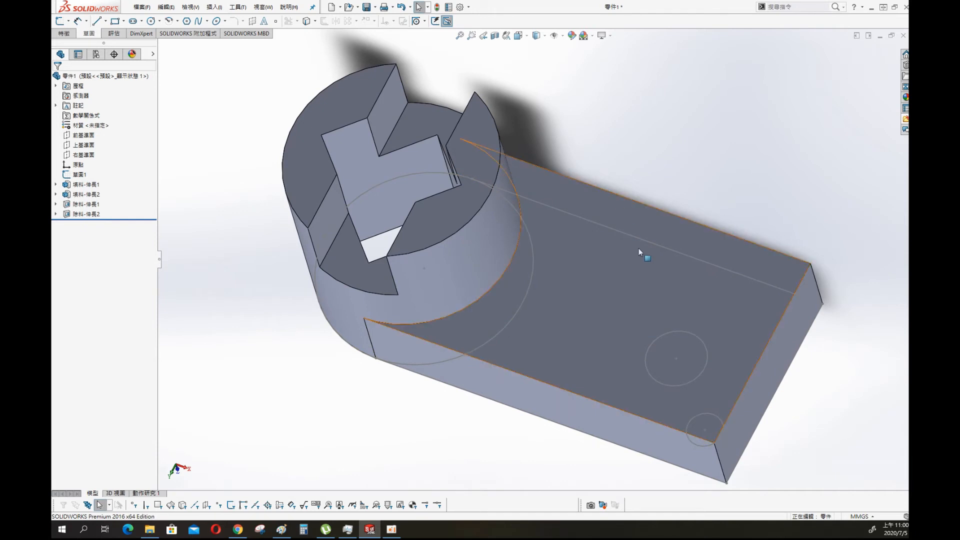
left_click(643, 262)
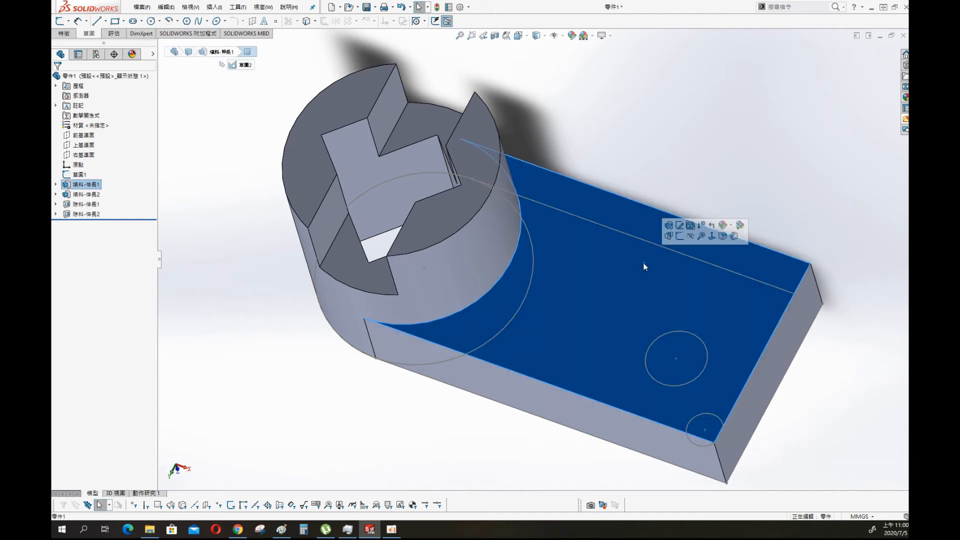
left_click(678, 236)
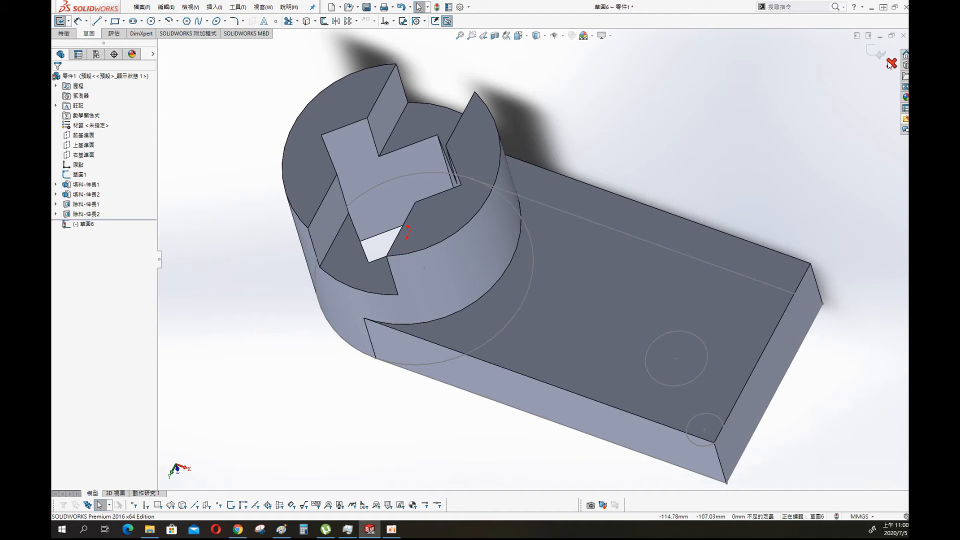
left_click(891, 63)
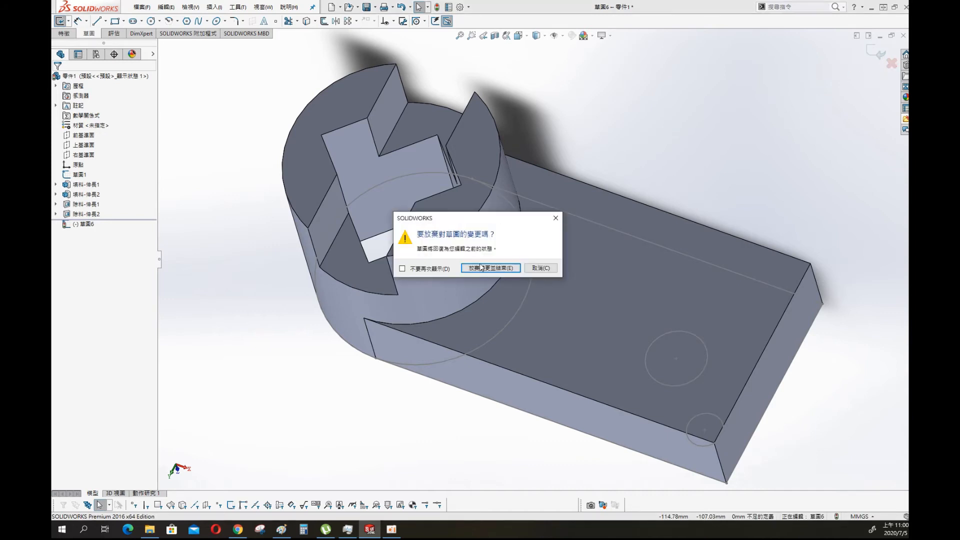
left_click(491, 268)
Start a Hole Wizard hole and set its drill size to Ø20.0.
key("s")
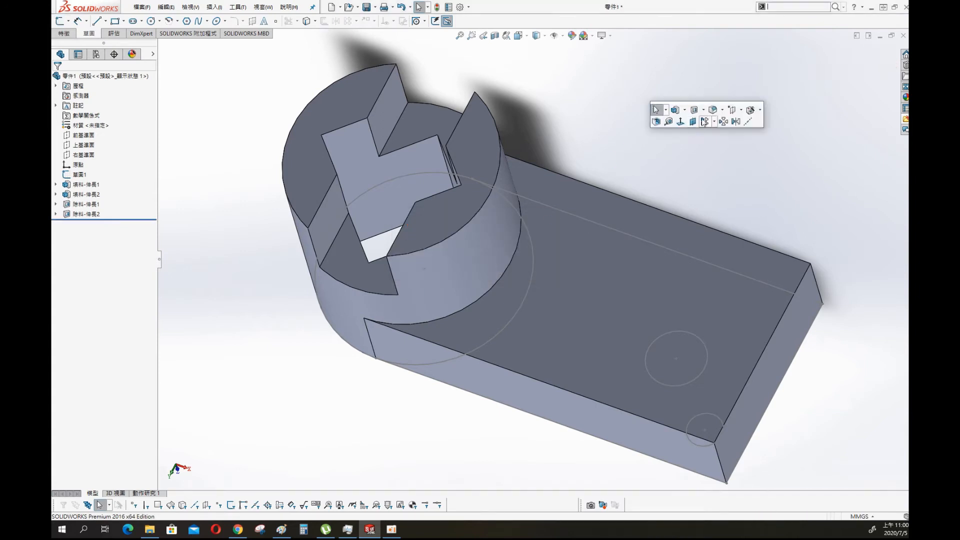
left_click(737, 121)
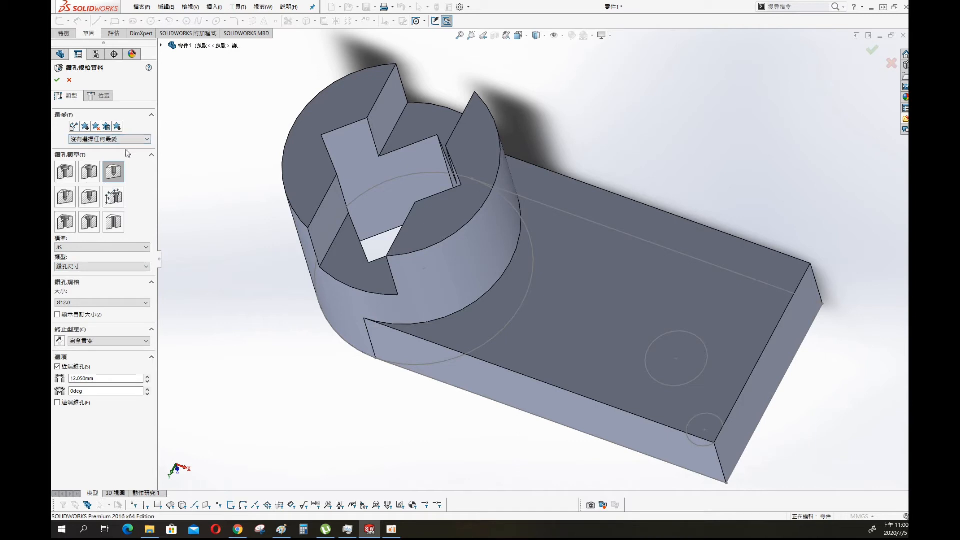
left_click(100, 303)
left_click_drag(149, 370, 151, 381)
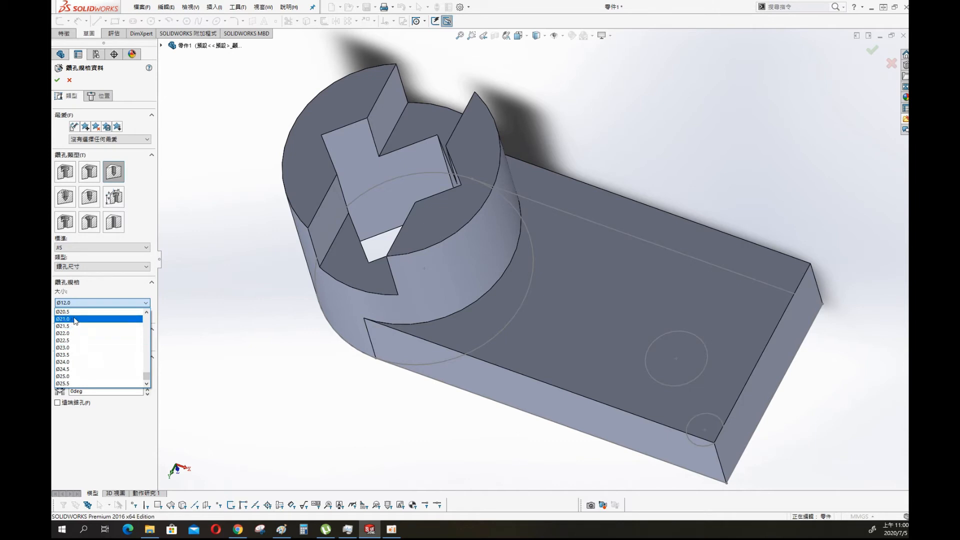
left_click(146, 311)
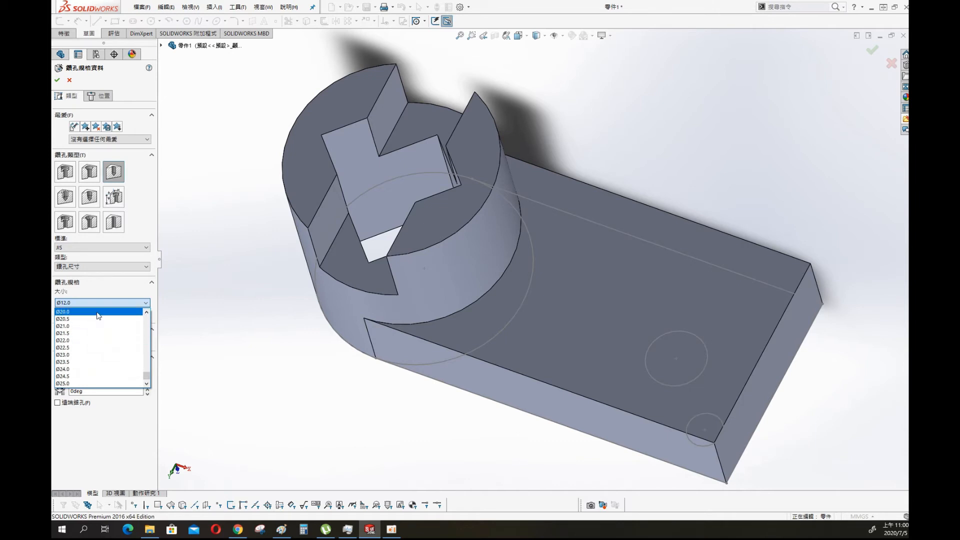
left_click(97, 313)
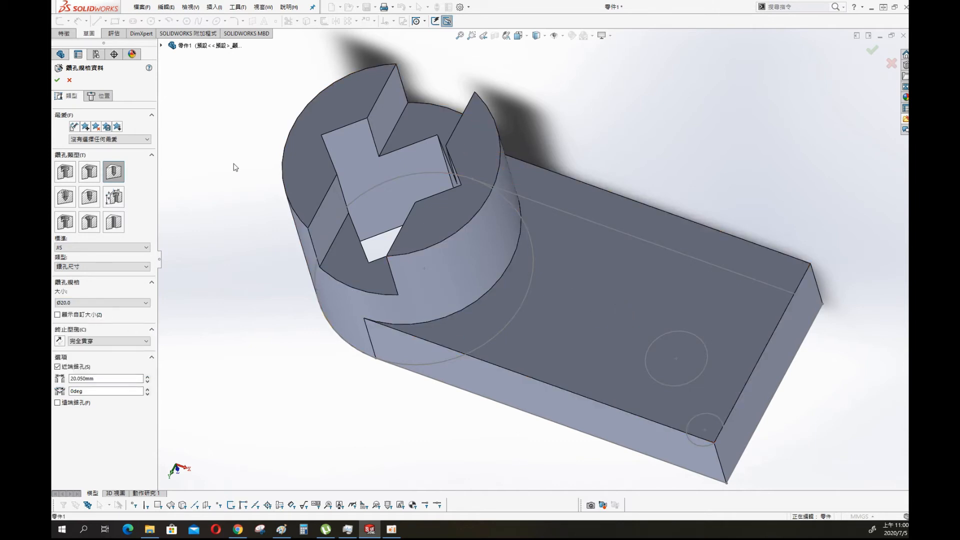
Place the hole on the base plate's upper face and make its centre point concentric with the larger small-hole layout circle.
left_click(110, 99)
left_click(645, 295)
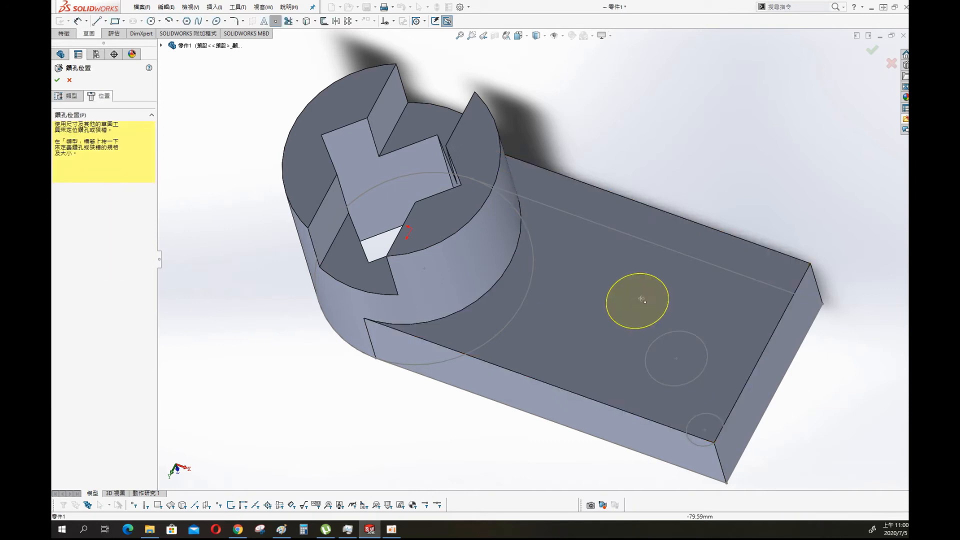
key("Escape")
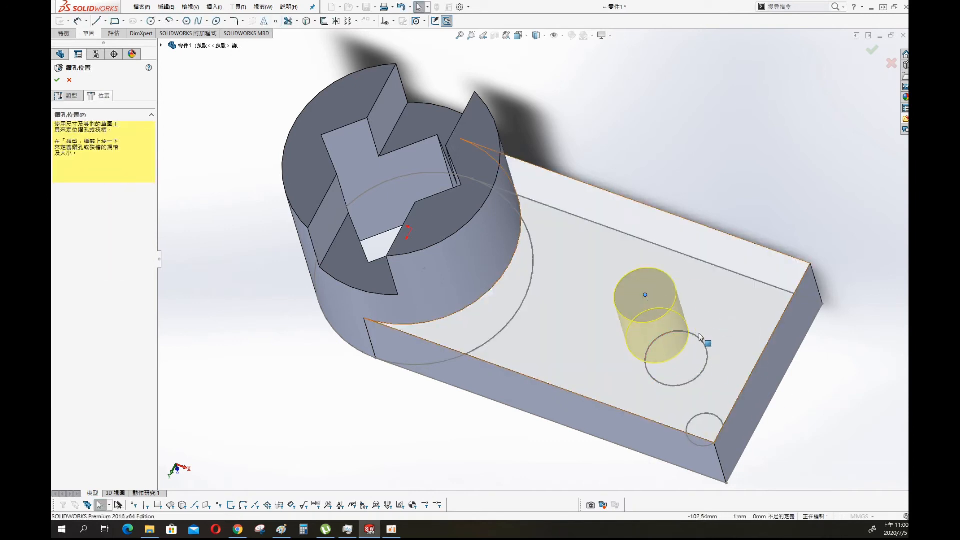
left_click(645, 294)
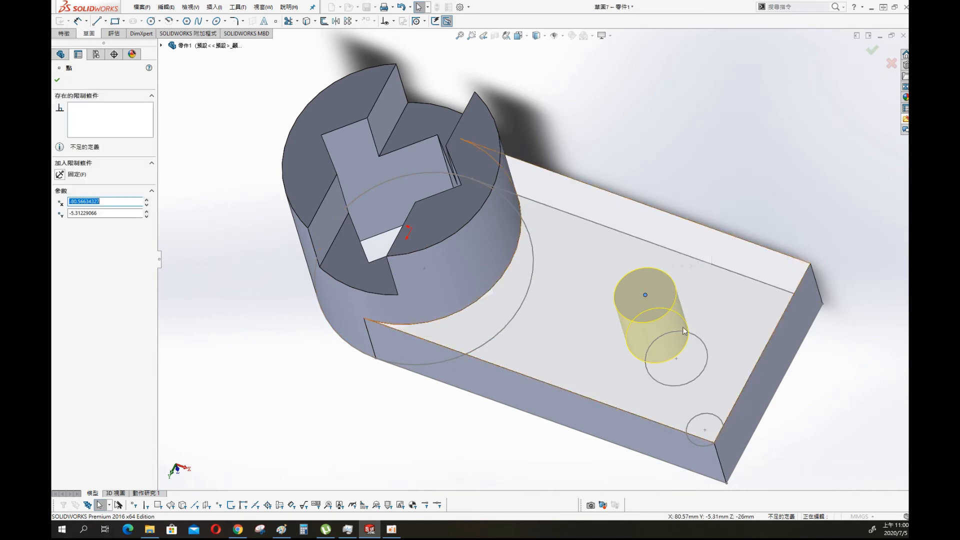
left_click(702, 344, "ctrl")
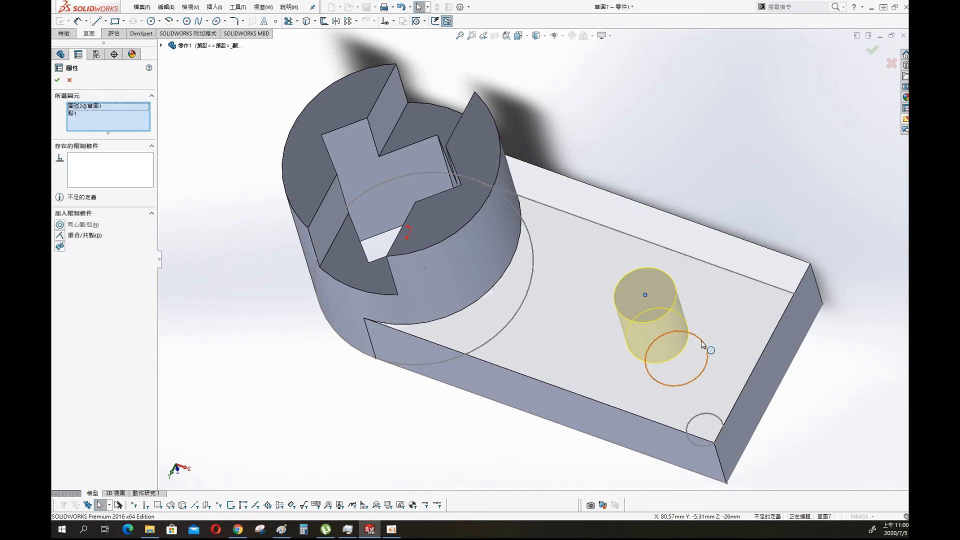
left_click(60, 225)
left_click(57, 80)
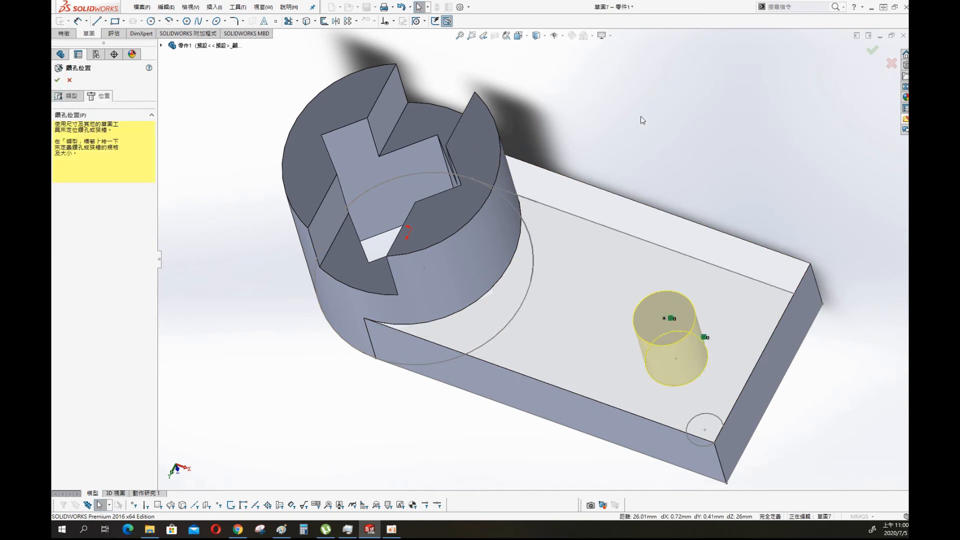
Review the hole's type settings and create the Ø20.0 through-all hole in the base plate.
left_click(68, 95)
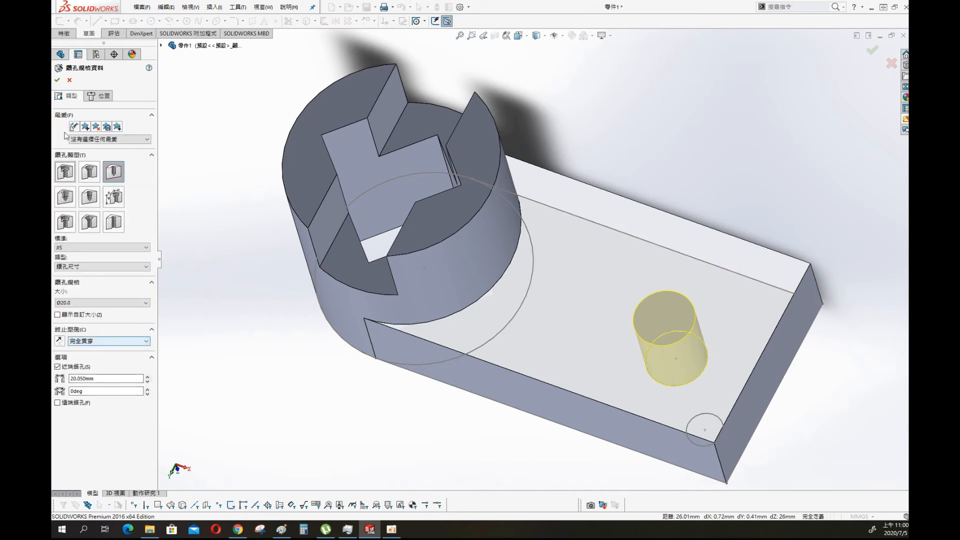
left_click(713, 128)
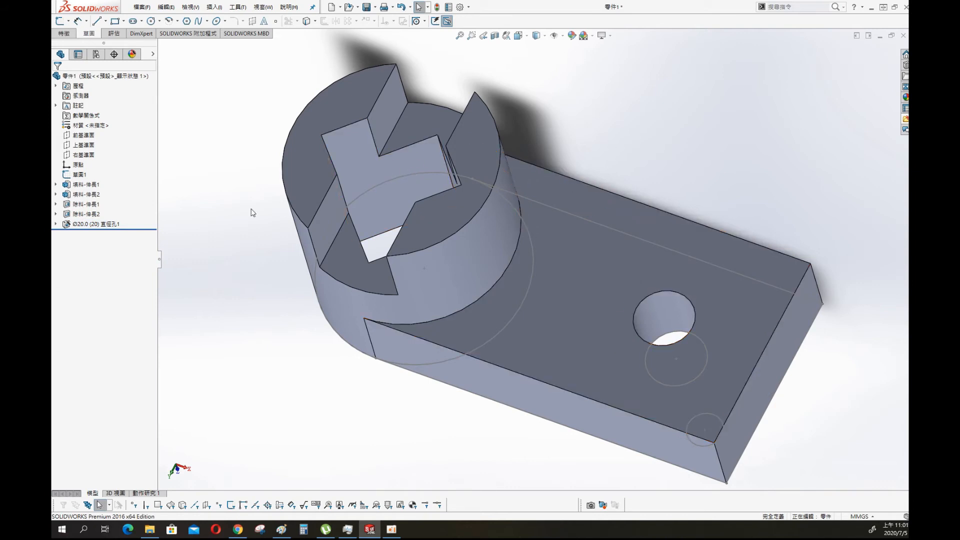
Start another Hole Wizard hole and set its drill size to Ø12.0.
key("s")
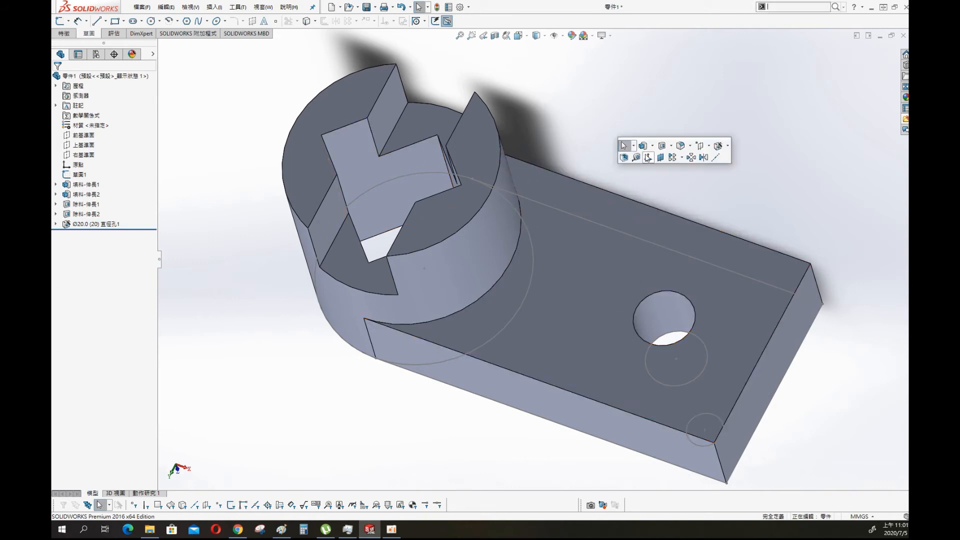
left_click(728, 146)
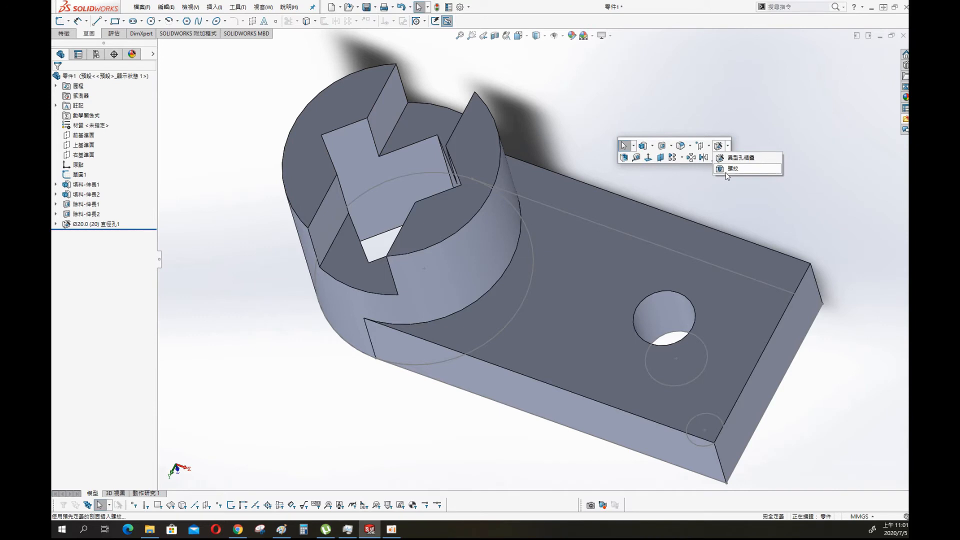
left_click(731, 157)
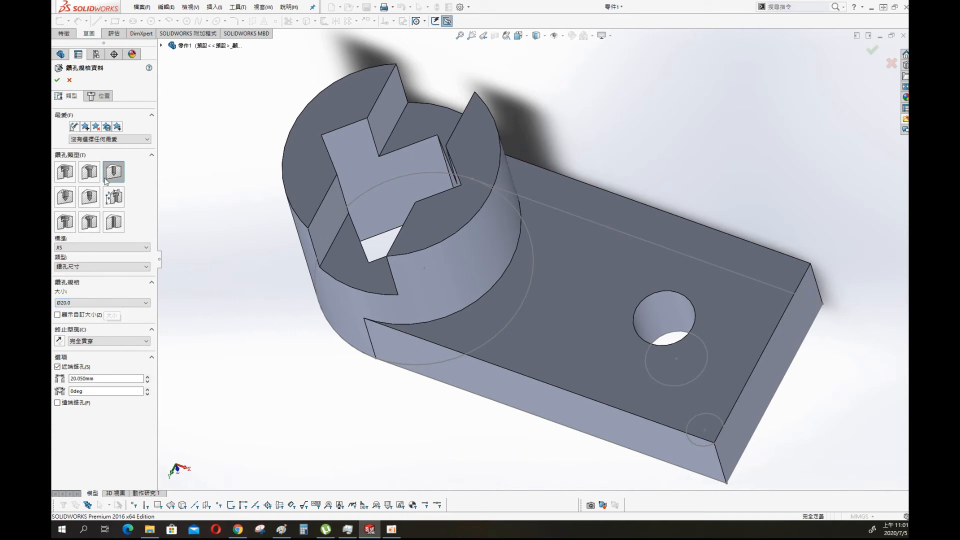
left_click(100, 302)
scroll(92, 325, "up", 4)
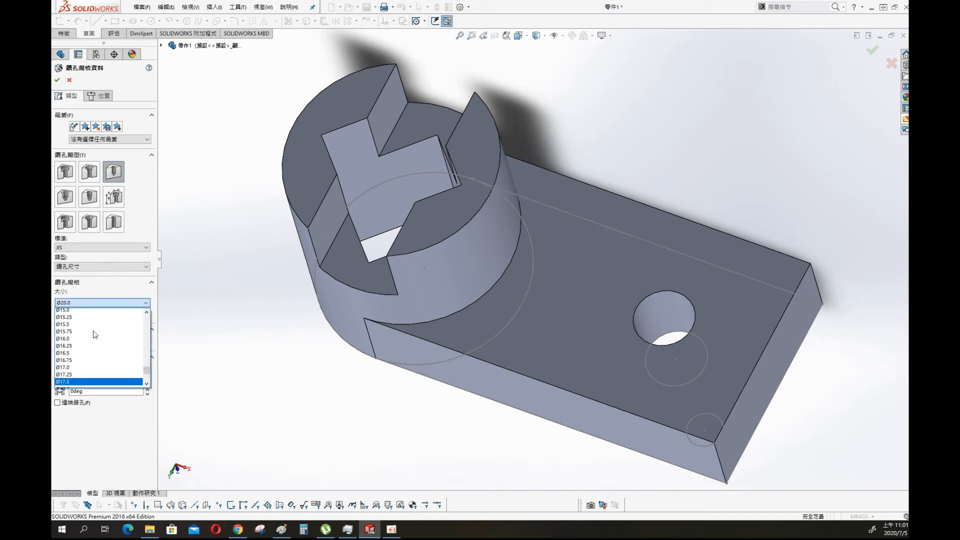
scroll(91, 325, "up", 5)
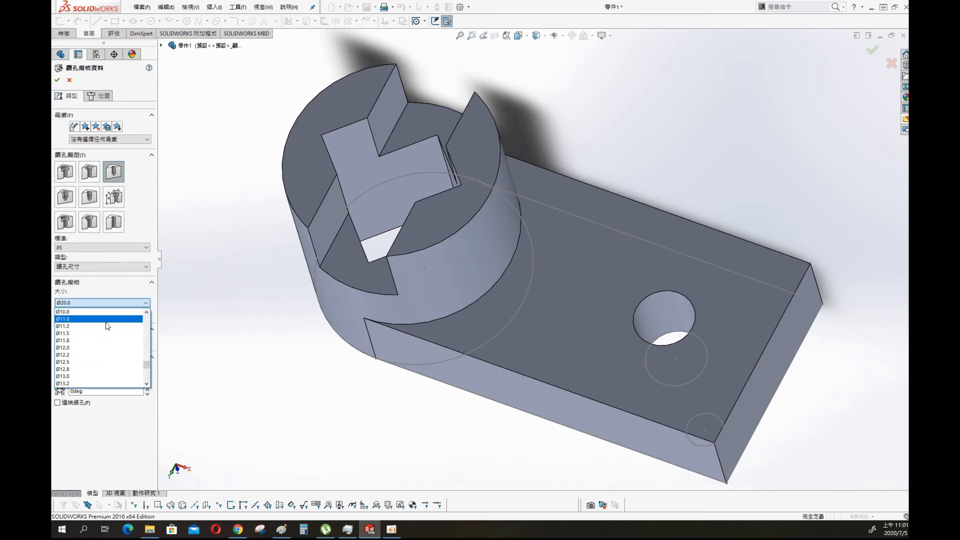
left_click(109, 347)
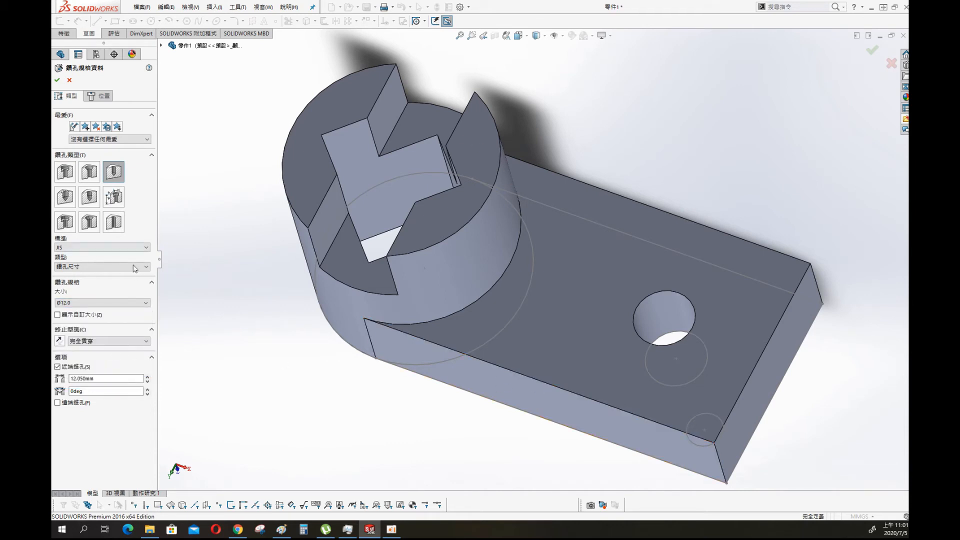
Place the Ø12.0 hole on the base plate's upper face, concentric with the smaller small-hole layout circle, and create it.
left_click(100, 96)
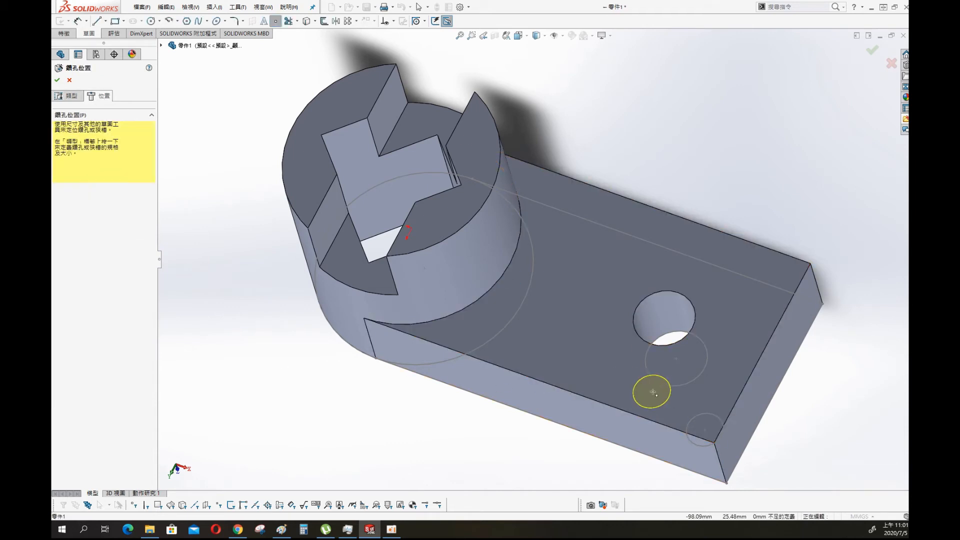
left_click(664, 396)
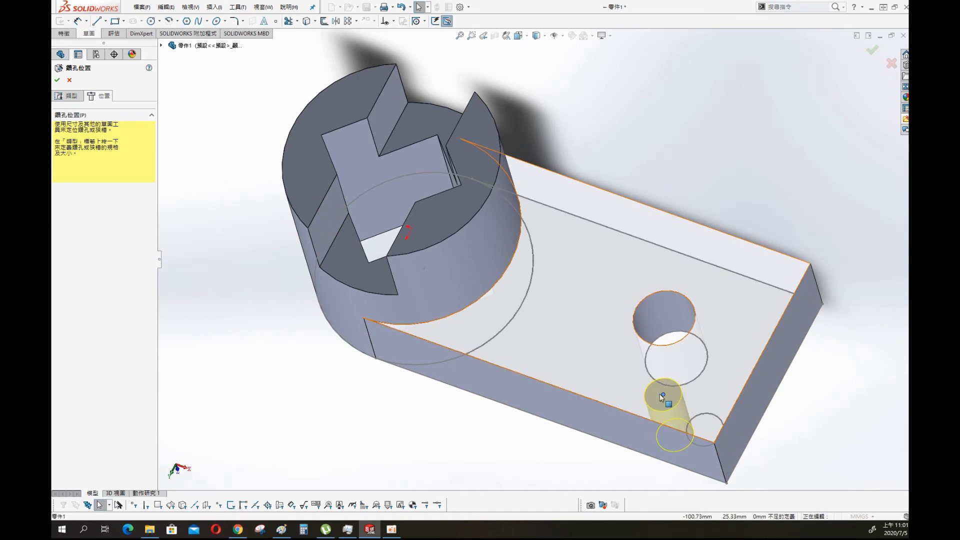
left_click(666, 394)
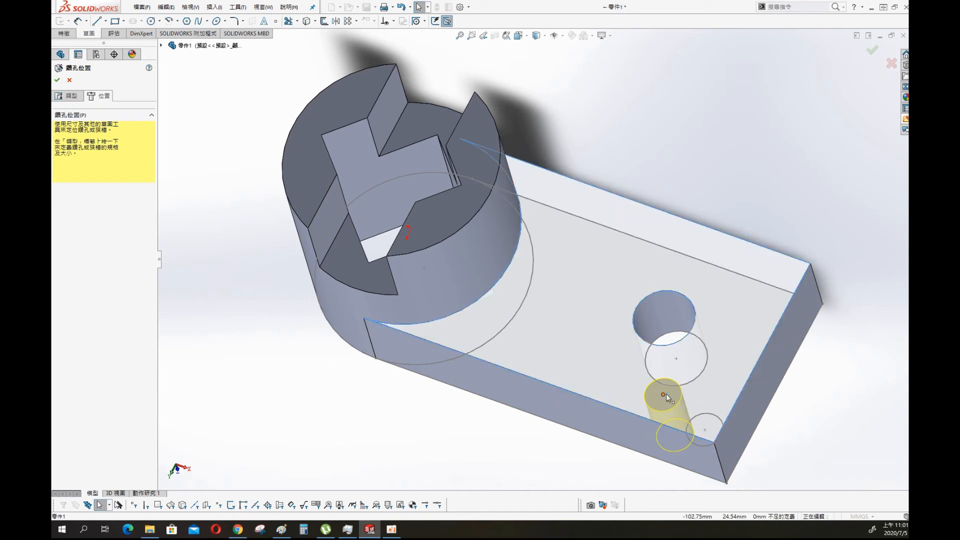
left_click(806, 437)
left_click(712, 418)
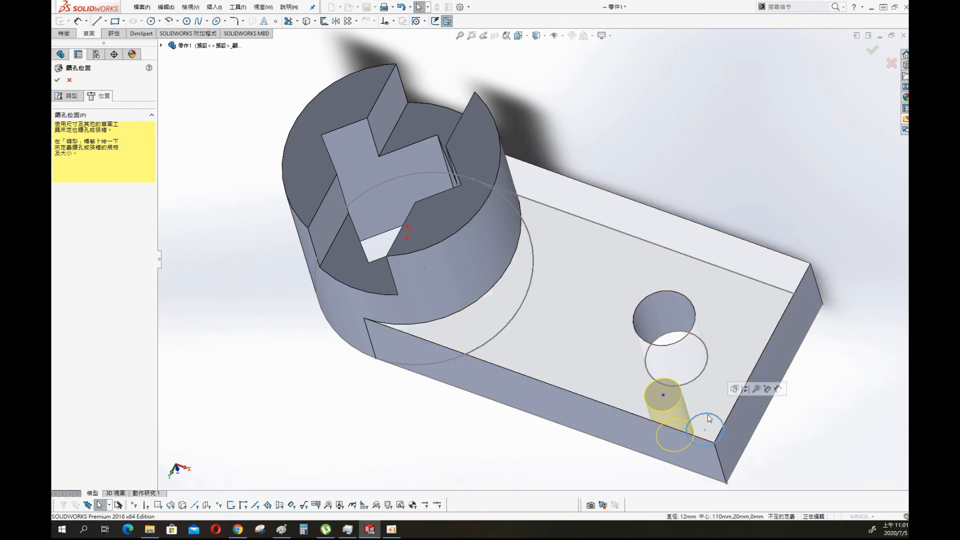
left_click(664, 395, "ctrl")
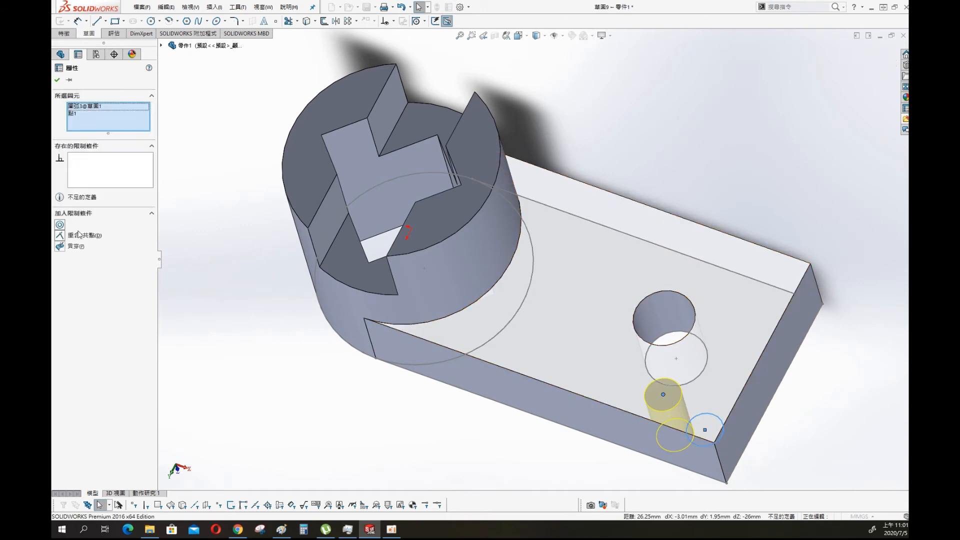
left_click(60, 224)
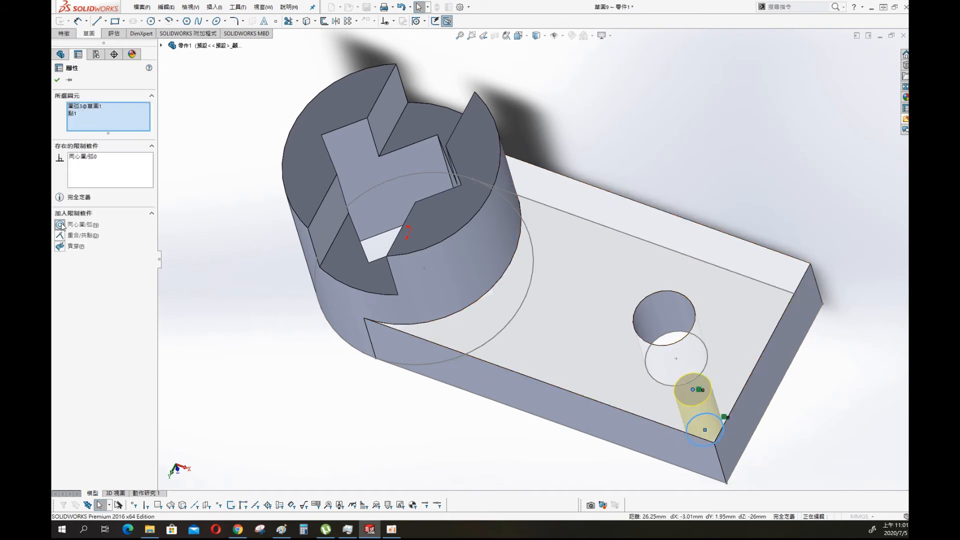
left_click(58, 80)
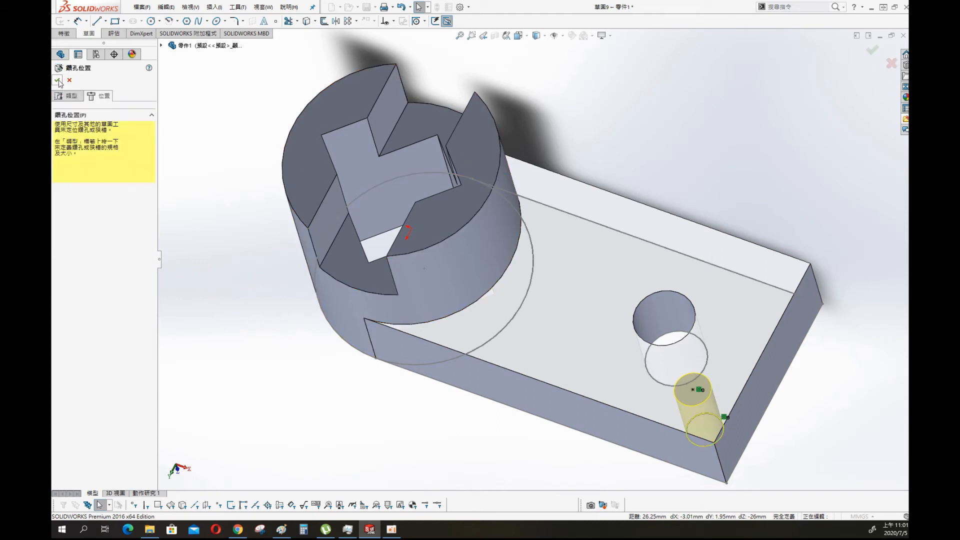
left_click(58, 80)
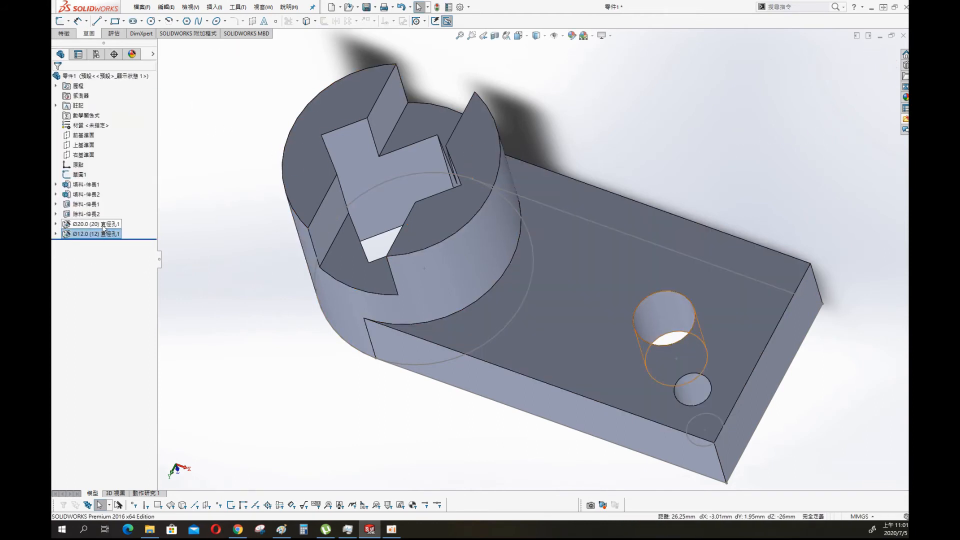
Circular-pattern the Ø12.0 hole around the Ø20.0 hole's axis with 4 equally spaced instances over 360 degrees.
left_click(102, 235)
left_click(178, 245)
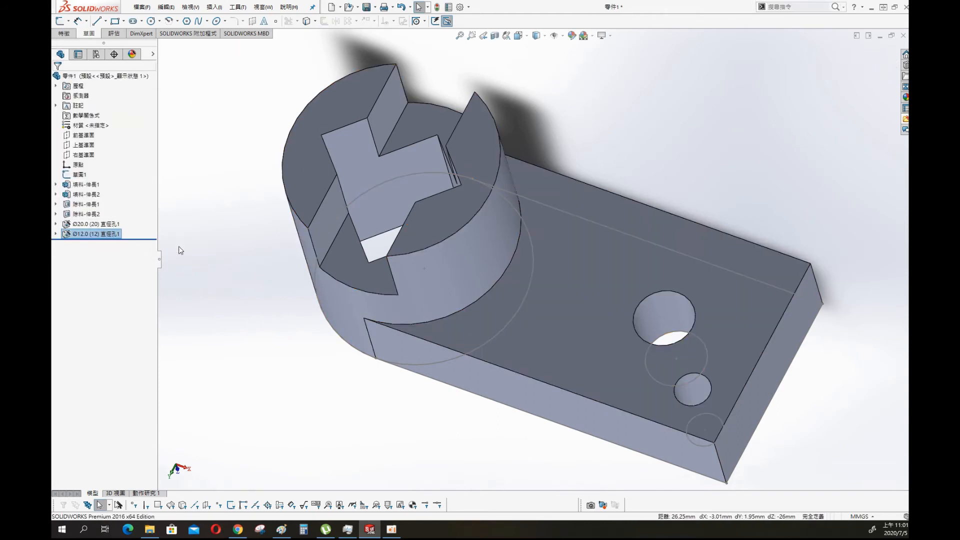
left_click(652, 315)
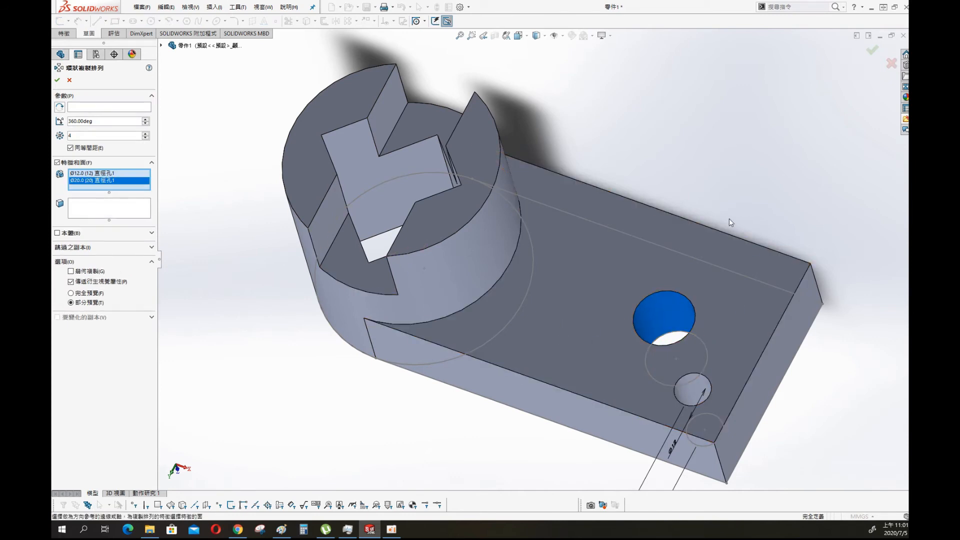
right_click(109, 183)
left_click(167, 196)
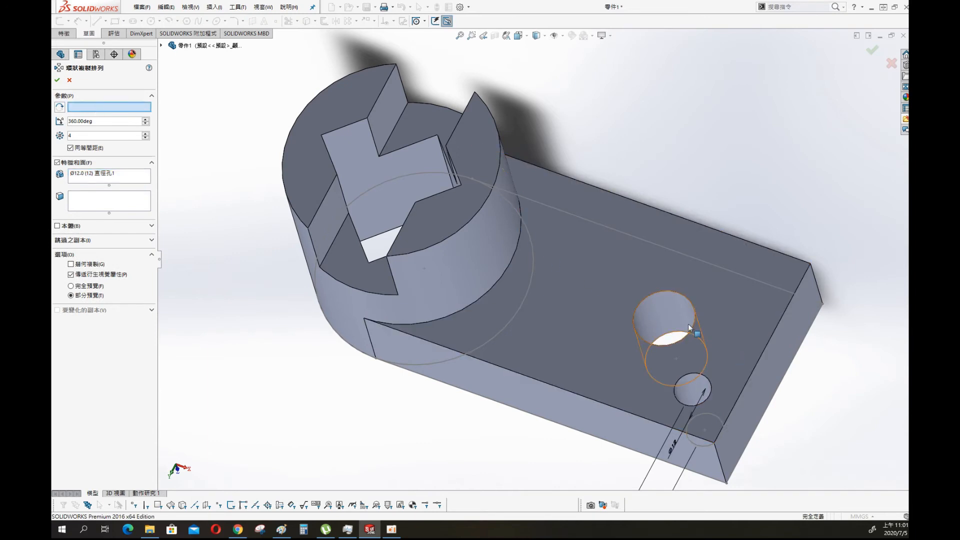
left_click(658, 305)
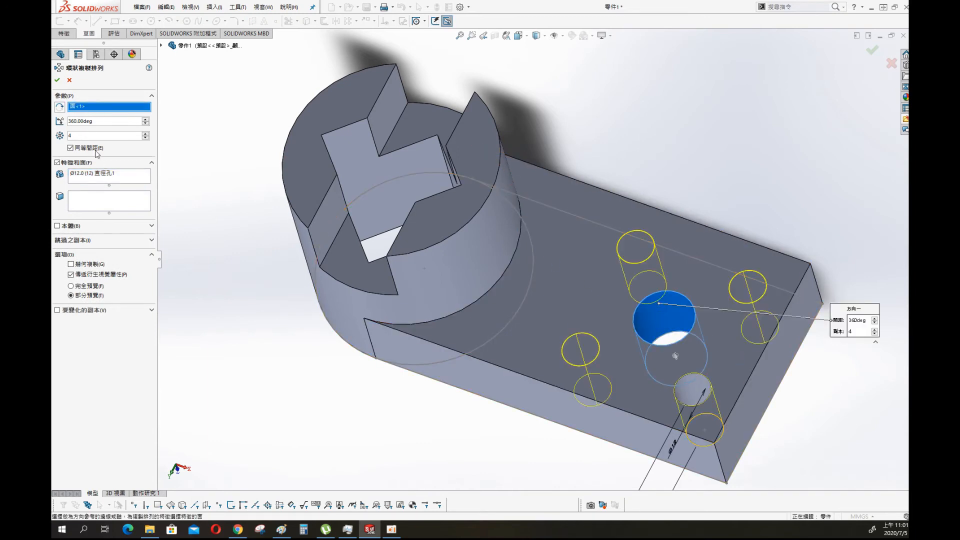
left_click(59, 81)
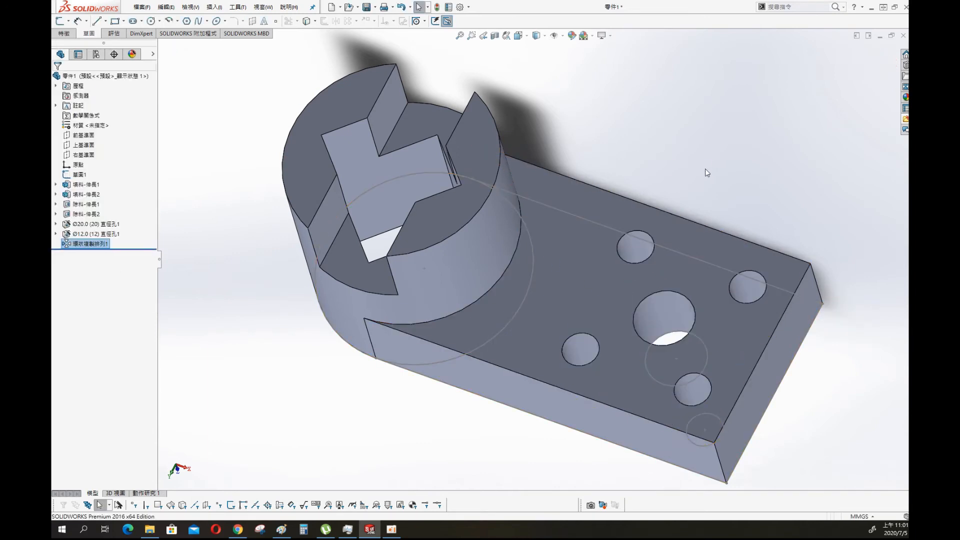
Open a new sketch on the Top Plane and view it face-on.
middle_click_drag(704, 169, 577, 269)
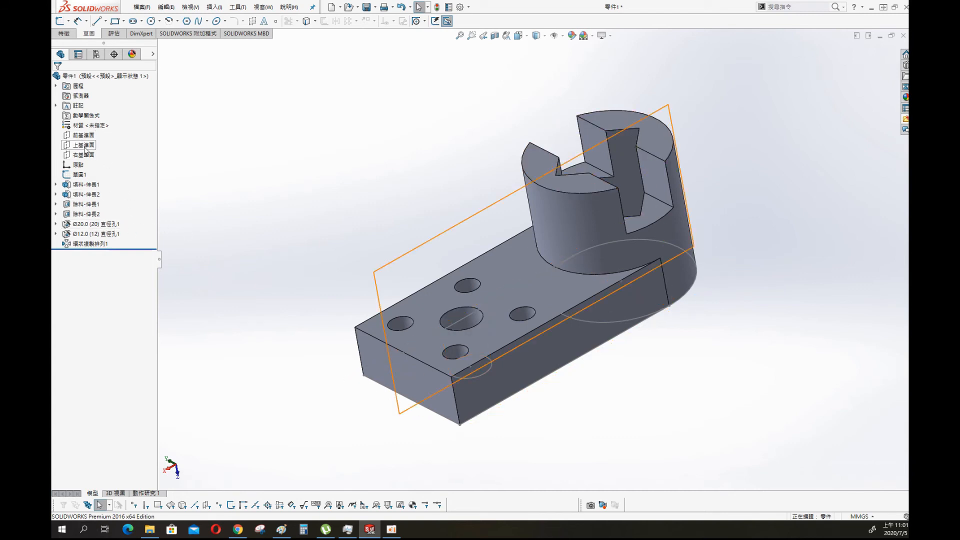
left_click(84, 144)
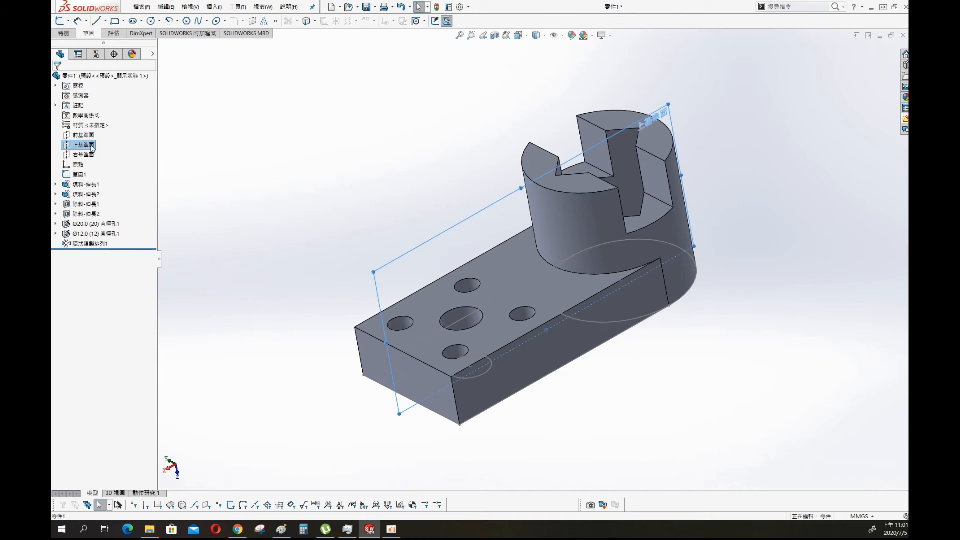
right_click(92, 147)
left_click(96, 134)
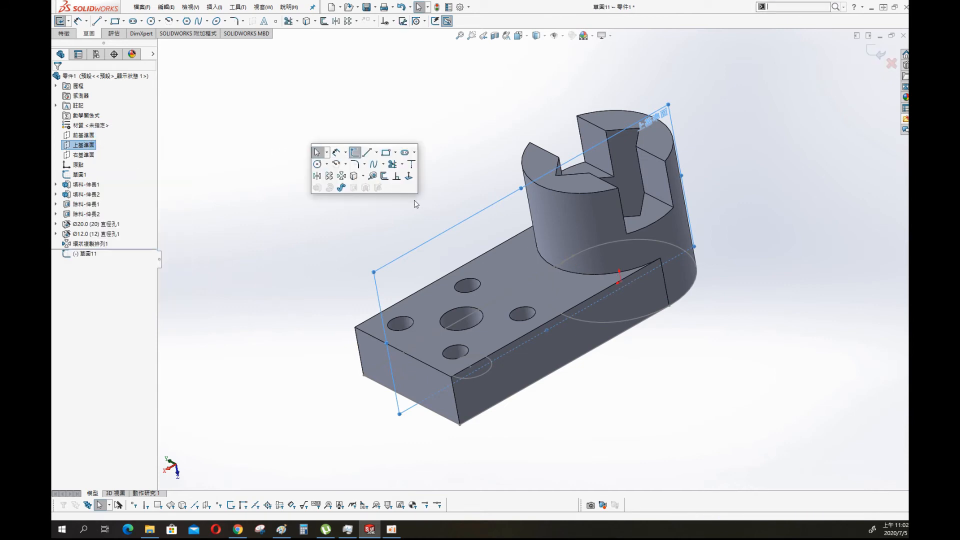
left_click(409, 177)
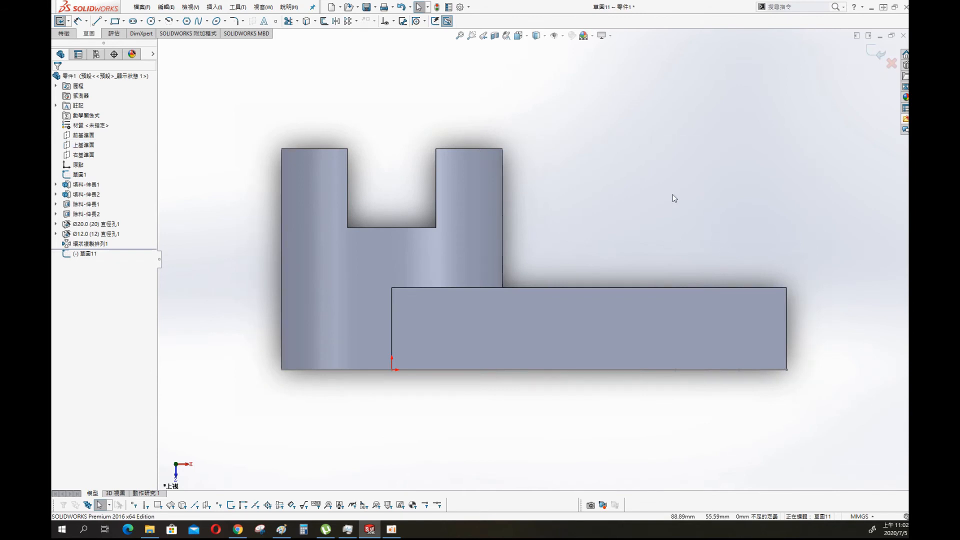
Sketch a slanted line from the boss's outer edge, near its top, down to the base plate's upper edge.
key("s")
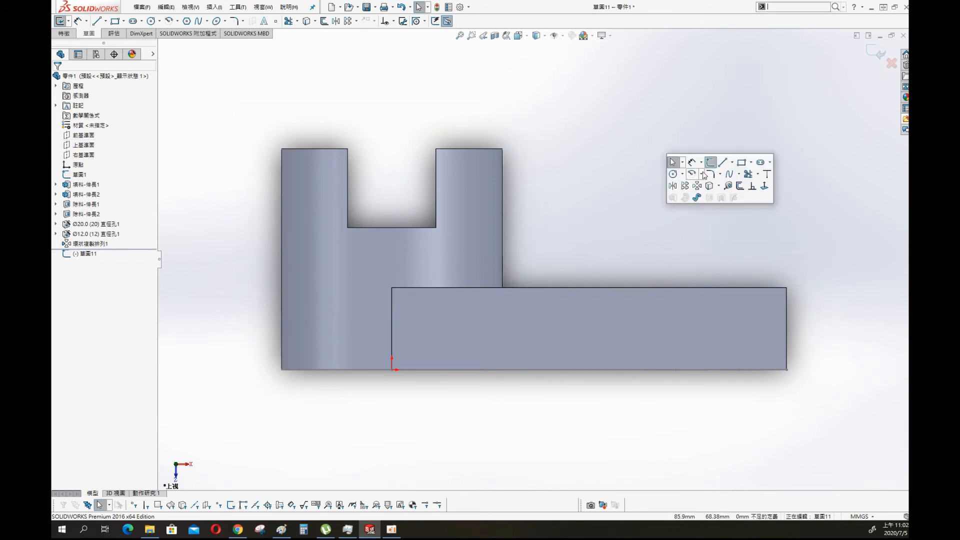
left_click(720, 164)
left_click(502, 170)
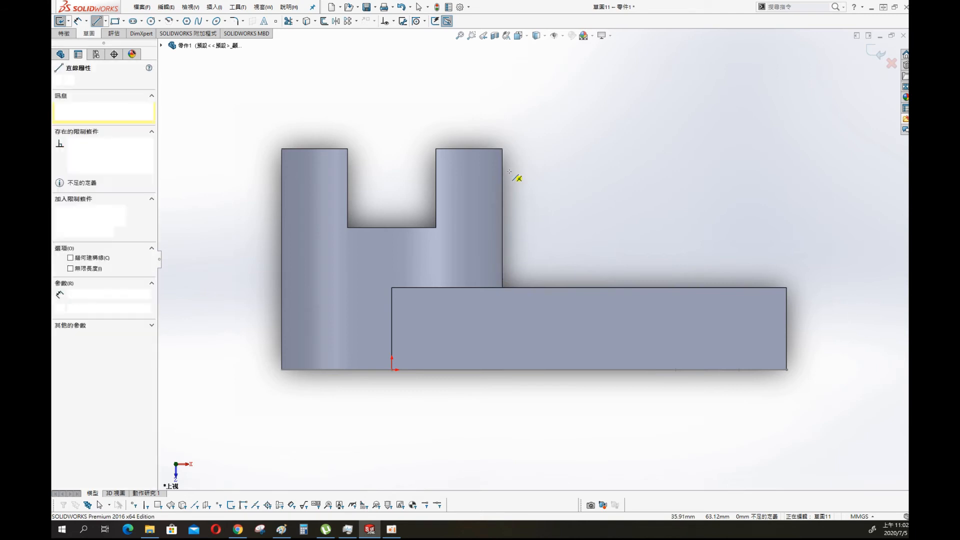
left_click(629, 288)
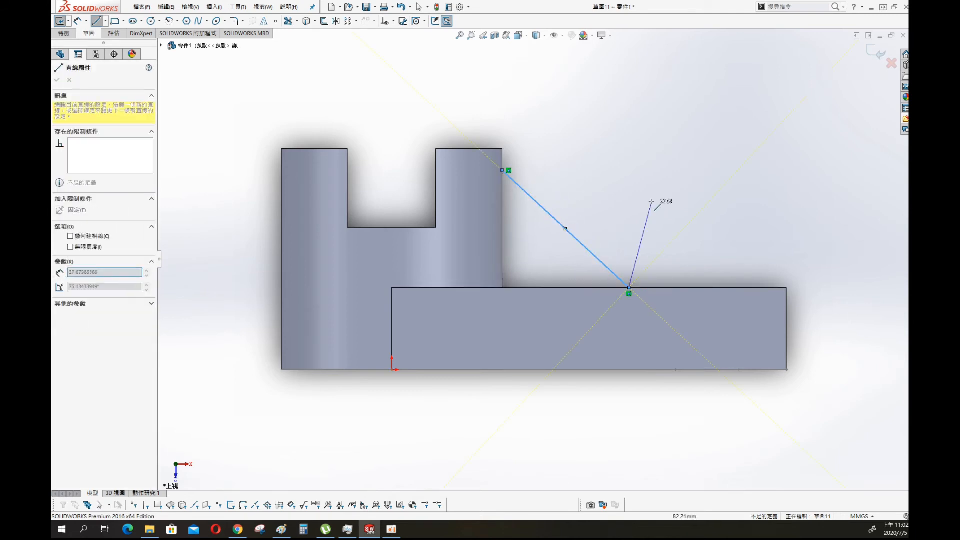
key("Escape")
Dimension the slanted line's lower end 57 mm from the base plate's far end and its upper end 37 mm above the plate's upper edge.
key("s")
left_click(698, 175)
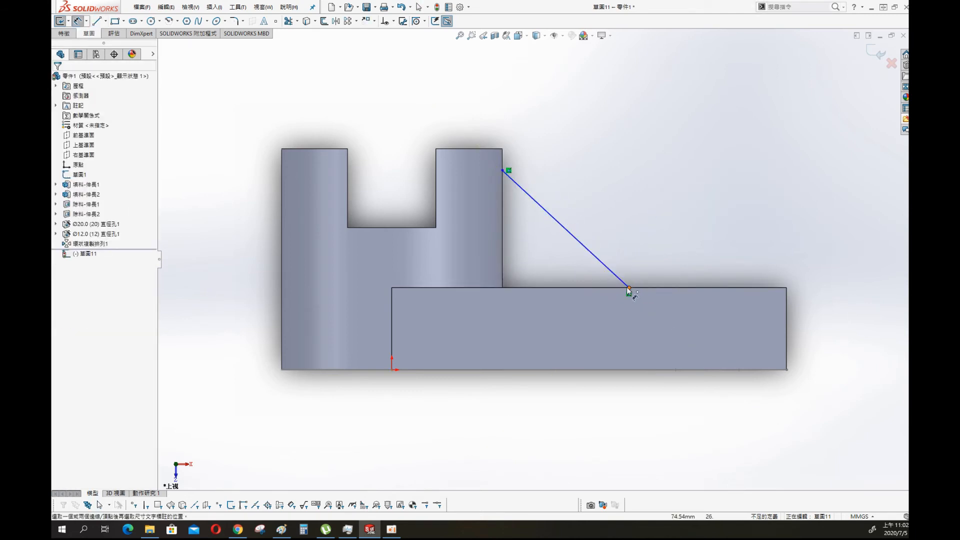
left_click(628, 288)
left_click(787, 341)
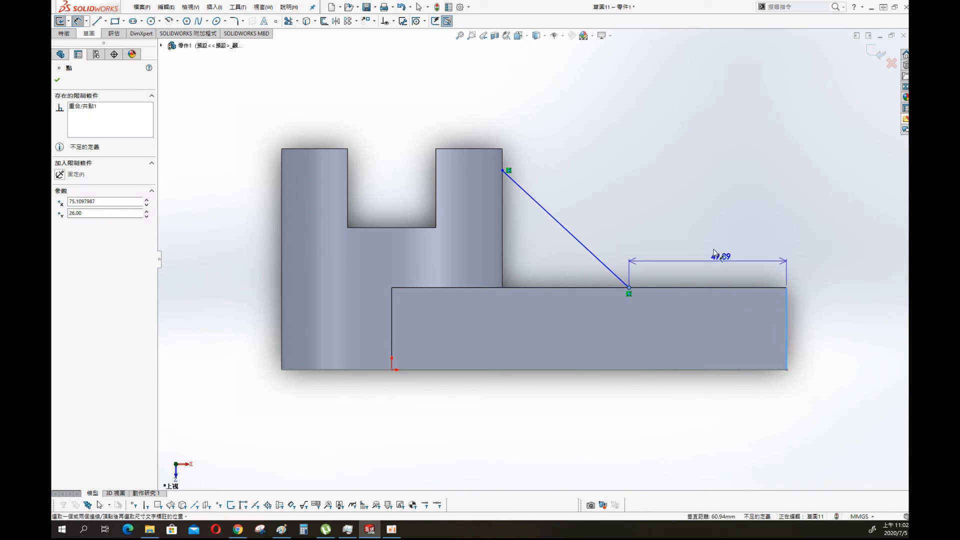
left_click(705, 223)
key("Return")
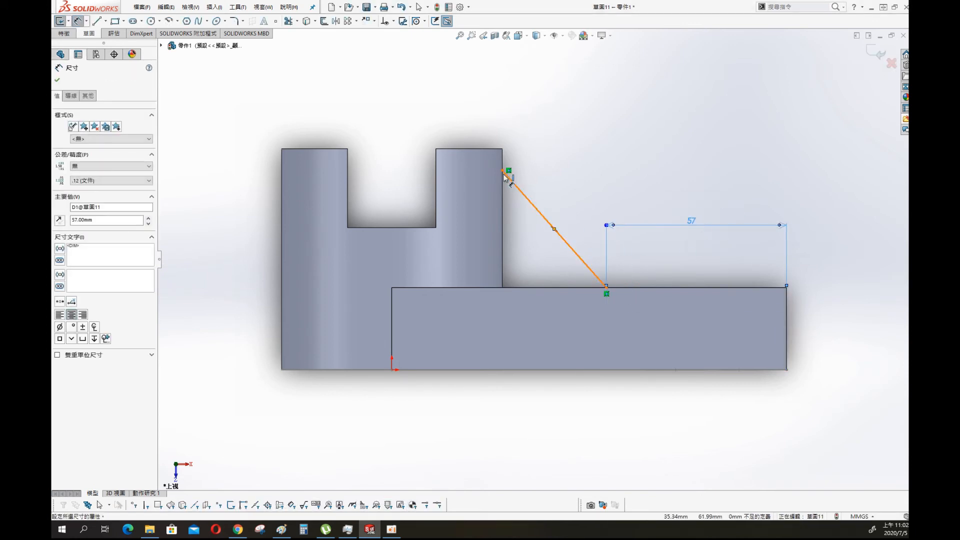
left_click(508, 176)
left_click(562, 289)
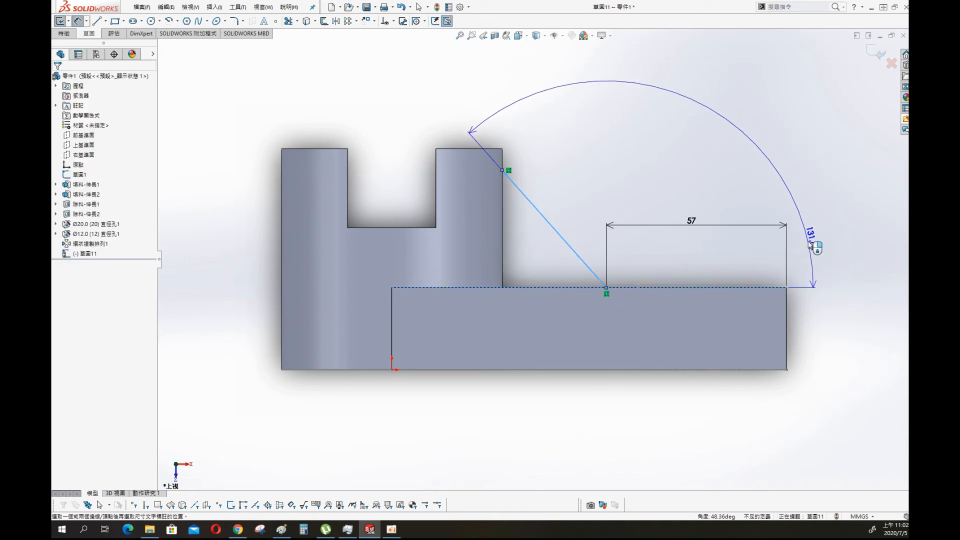
left_click(814, 275)
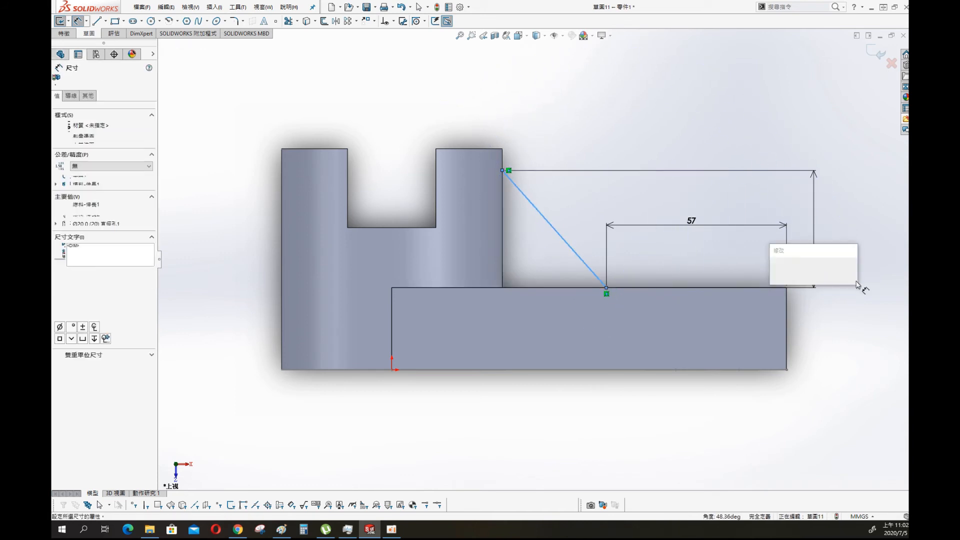
type("37")
key("Return")
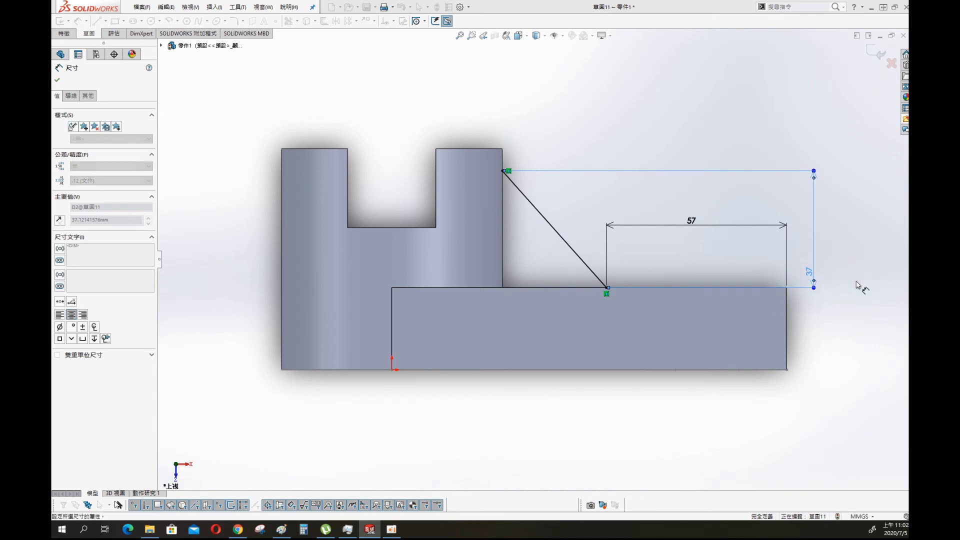
key("s")
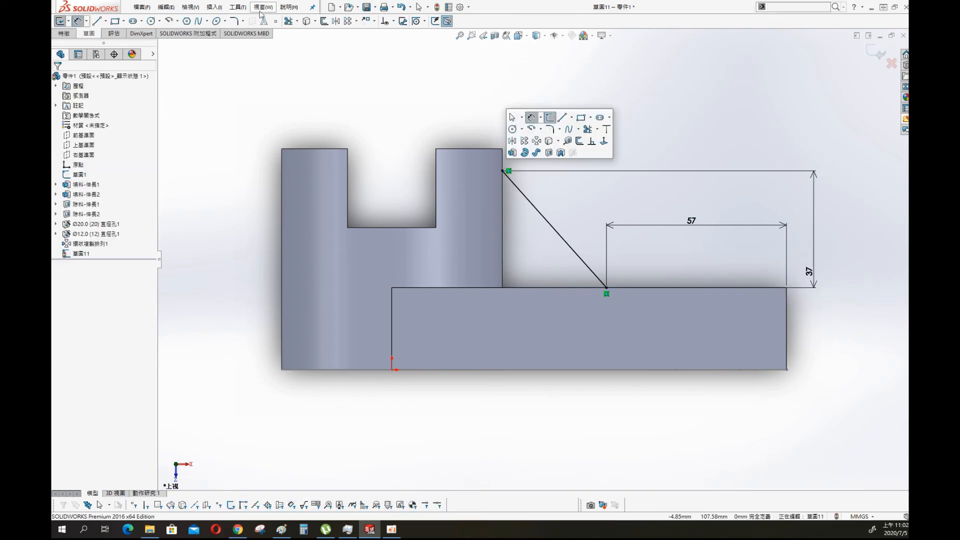
Create a 12 mm thick rib from the slanted line, filling the corner between the boss and the base plate.
left_click(232, 9)
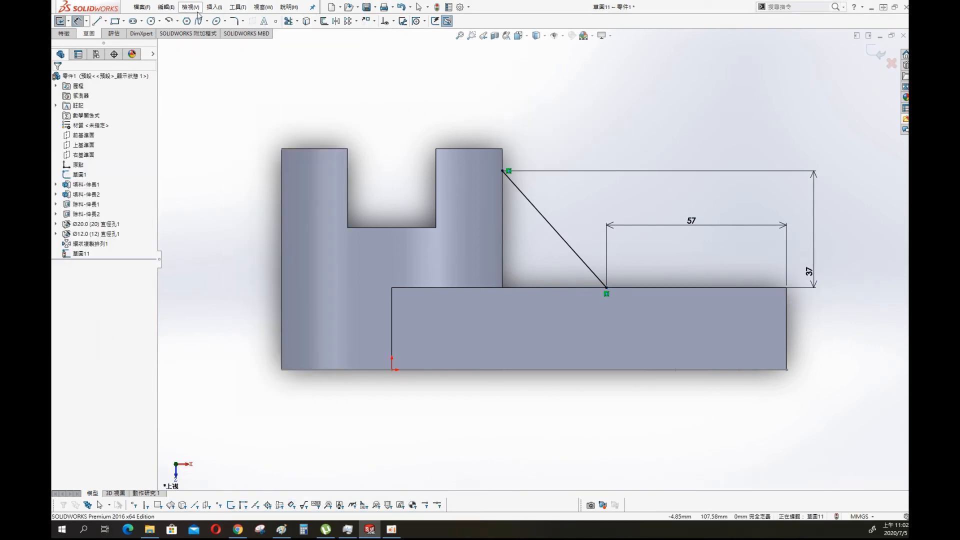
mouse_move(220, 9)
mouse_move(235, 36)
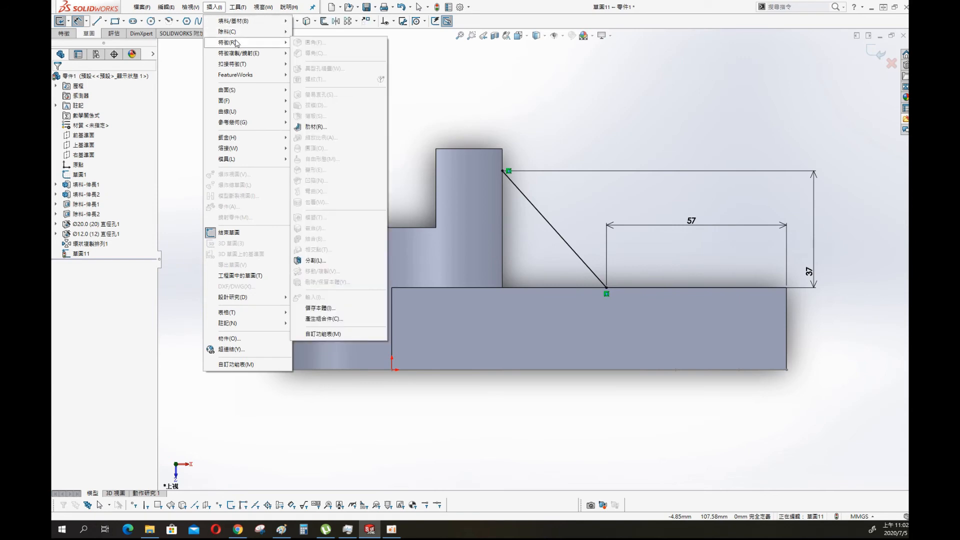
left_click(322, 106)
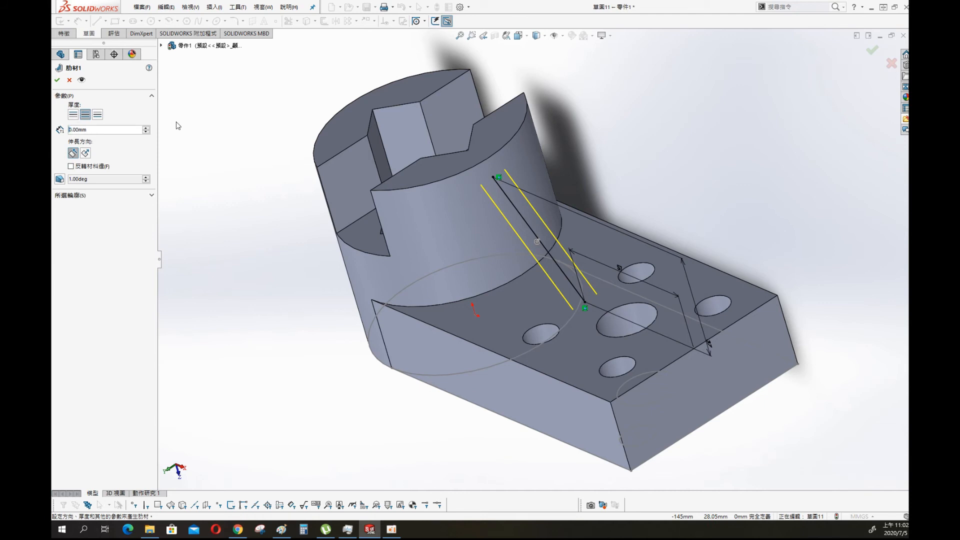
type("12")
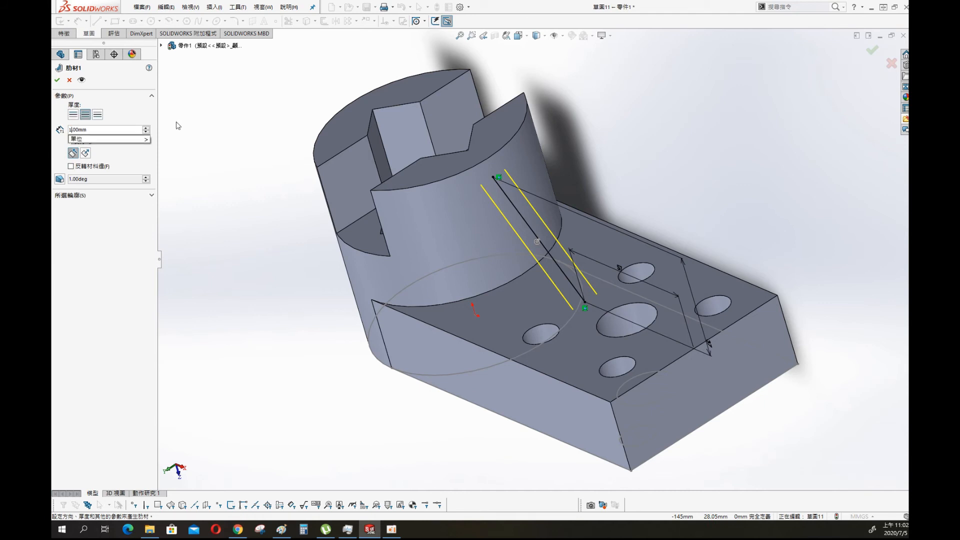
key("Return")
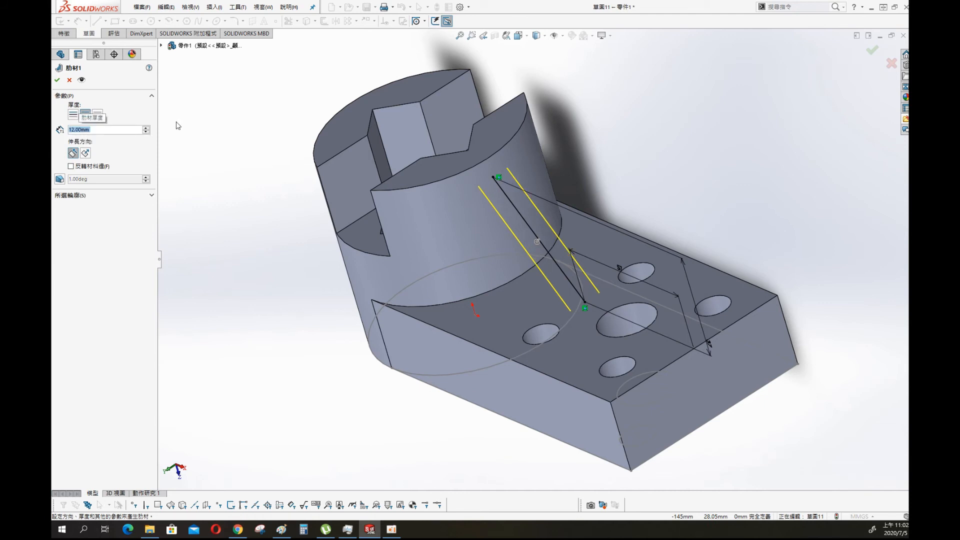
left_click(58, 80)
middle_click_drag(632, 128, 596, 255)
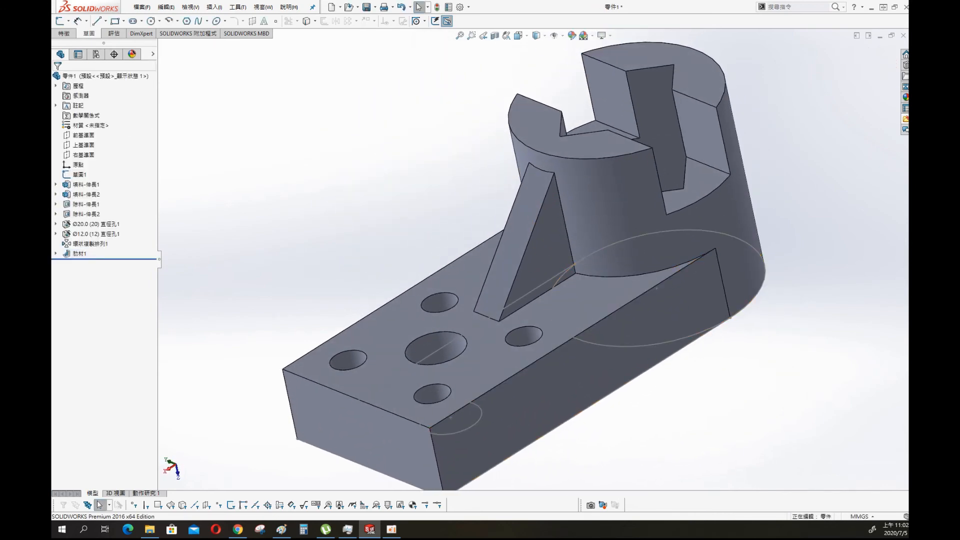
Check the Exercise 18 reference drawing and open a new sketch on the Top Plane, viewed face-on.
left_click_drag(959, 100, 740, 82)
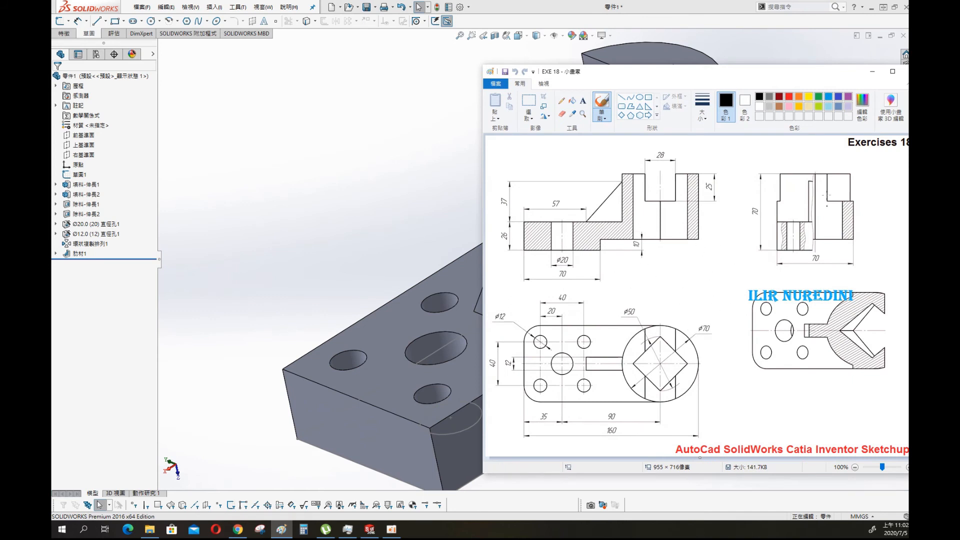
left_click_drag(728, 86, 959, 84)
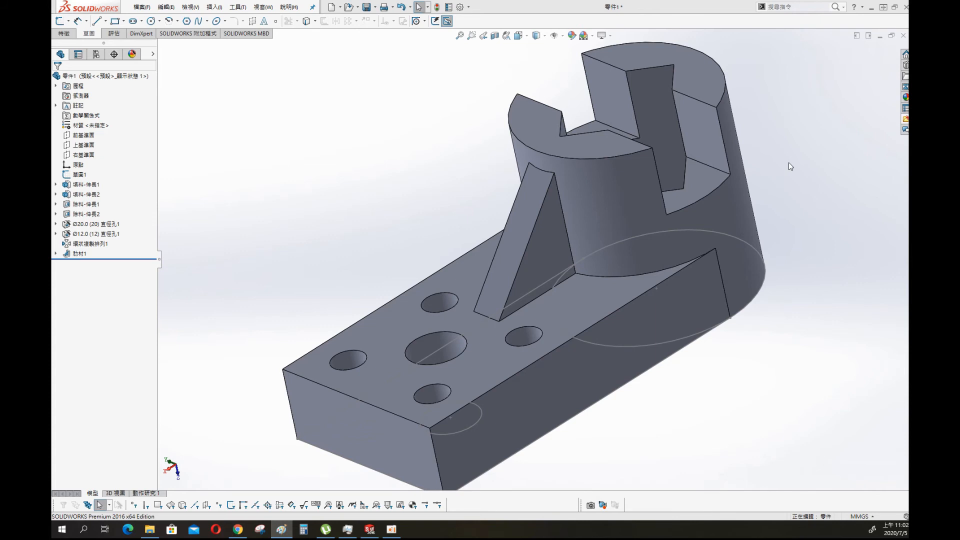
left_click(82, 146)
left_click(96, 133)
key("s")
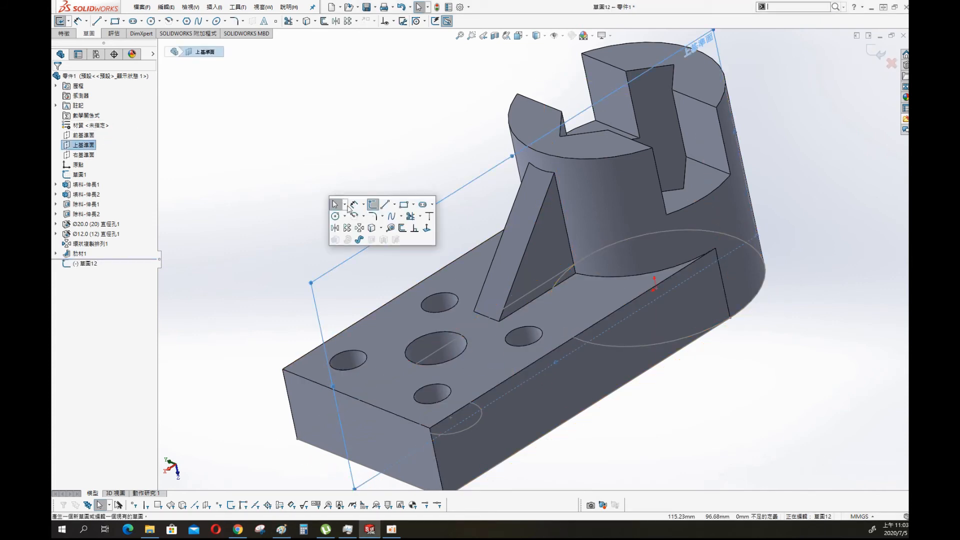
left_click(425, 229)
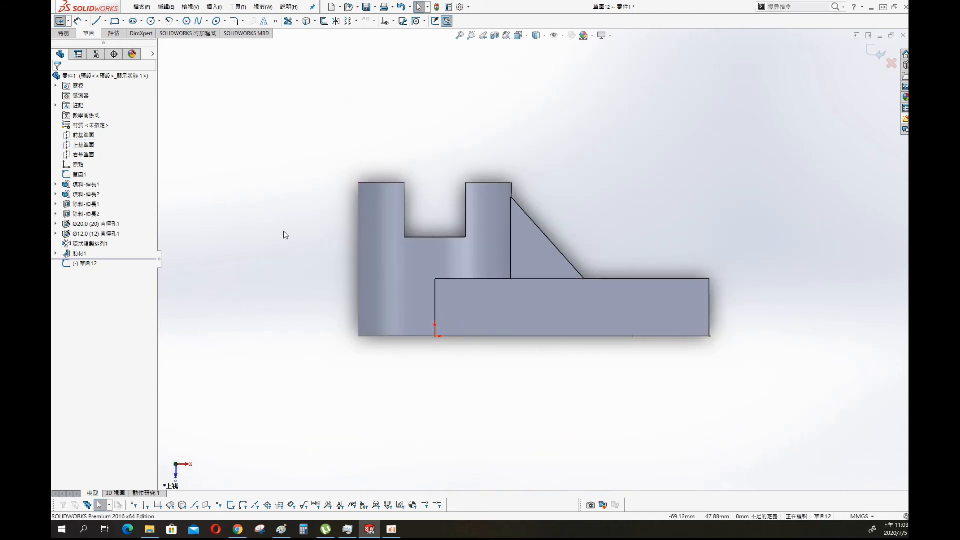
Sketch a rectangle about 16 mm high from the boss's lower outer corner along the underside into the base plate.
key("s")
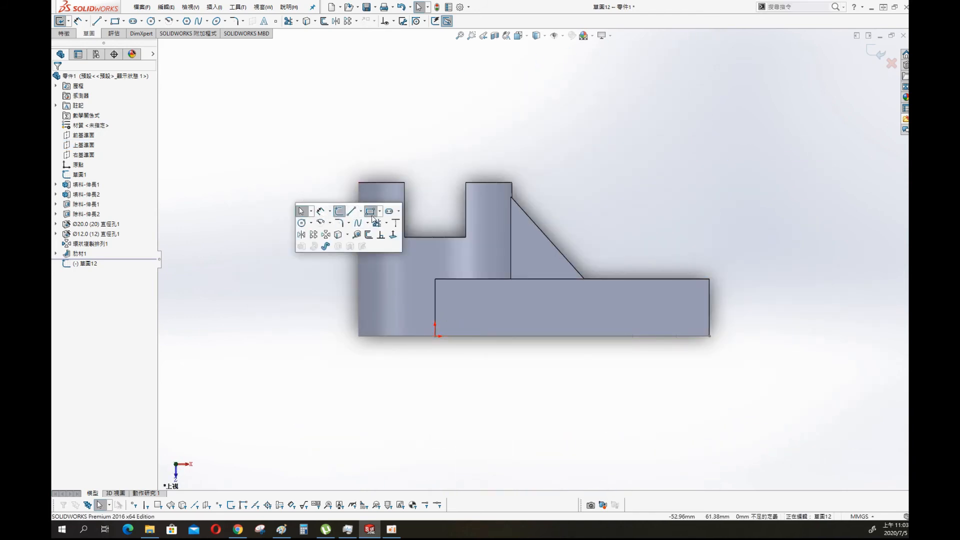
left_click(372, 215)
left_click(357, 336)
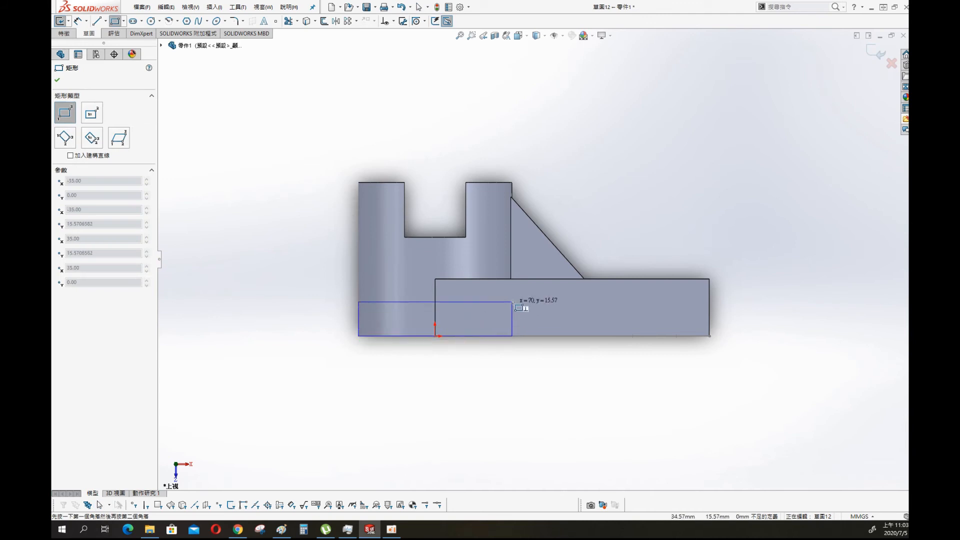
left_click(529, 301)
Dimension the rectangle's inner edge 70 mm from the base plate's far end and set its height to 10 mm.
key("s")
left_click(586, 340)
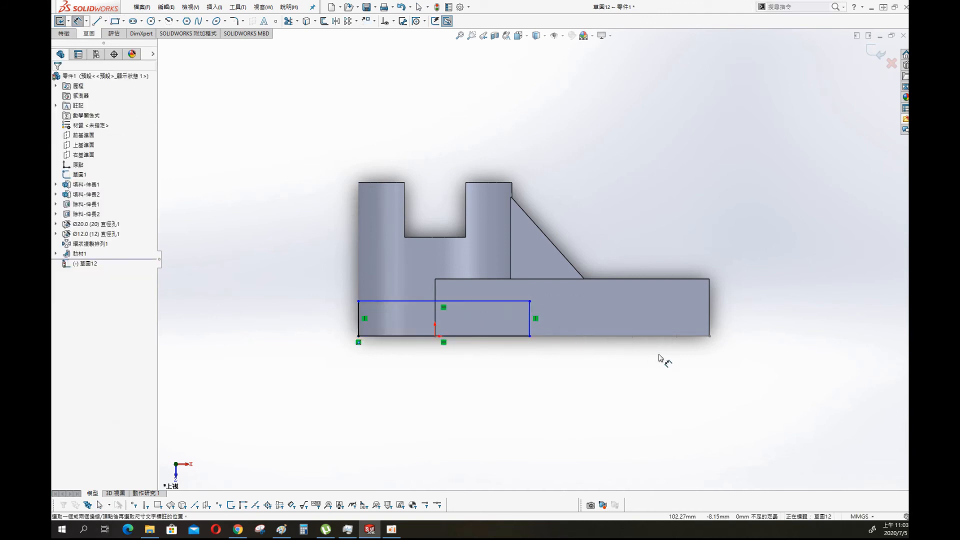
left_click(530, 331)
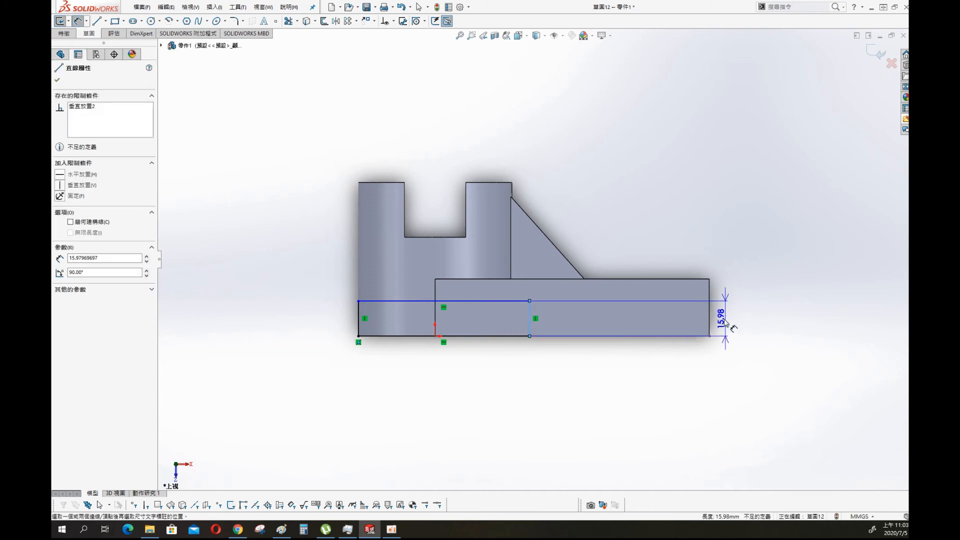
left_click(660, 388)
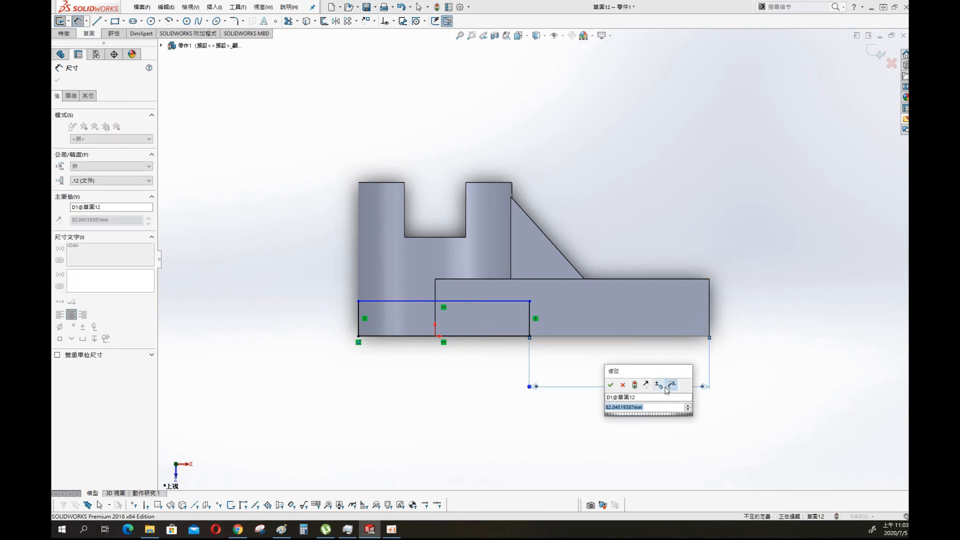
type("70")
key("Return")
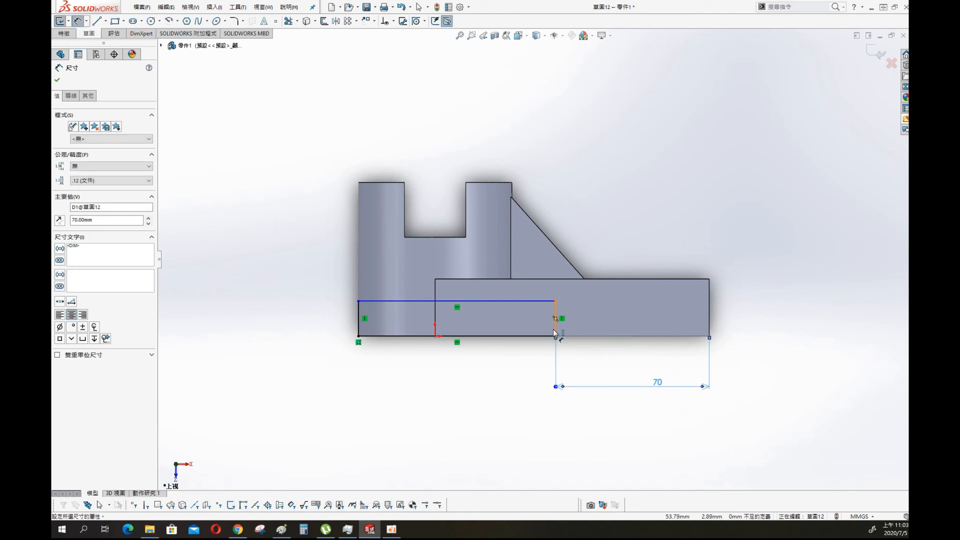
left_click(556, 330)
left_click(820, 313)
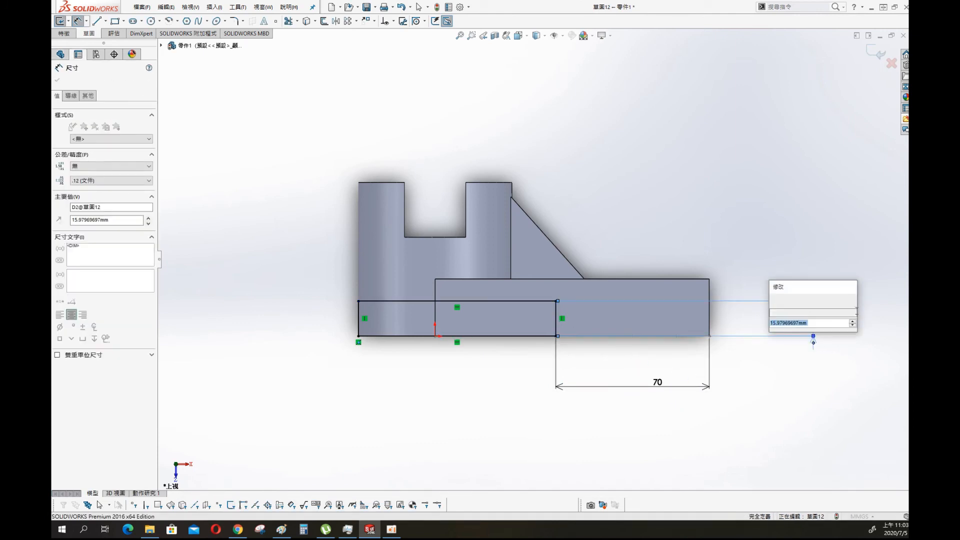
key("Return")
key("Escape")
Cut the rectangle through all in both directions to form the step under the boss.
key("s")
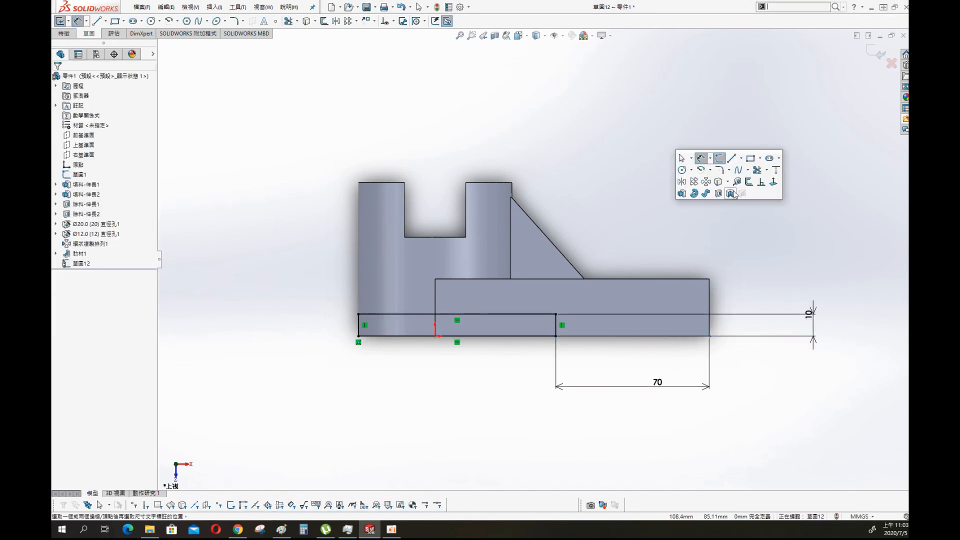
left_click(715, 195)
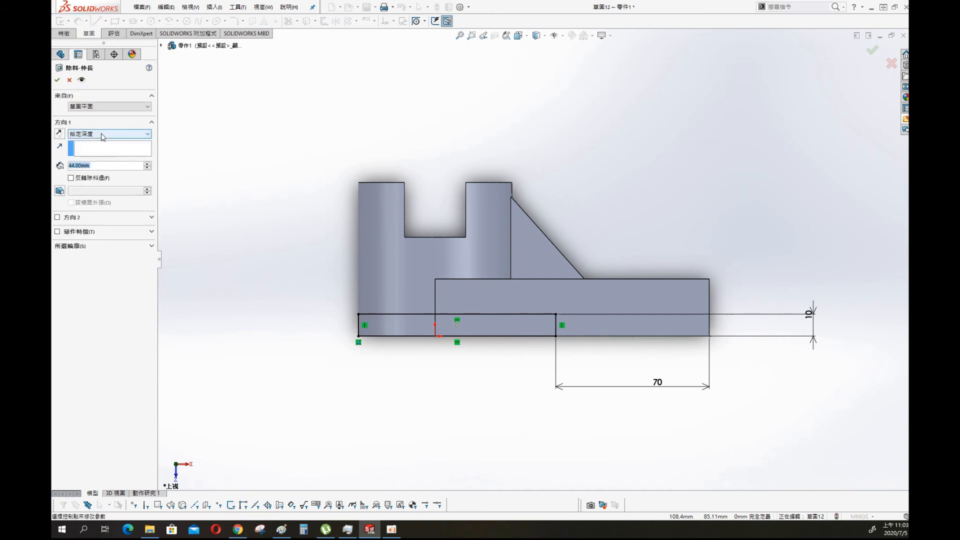
left_click(102, 133)
left_click(98, 153)
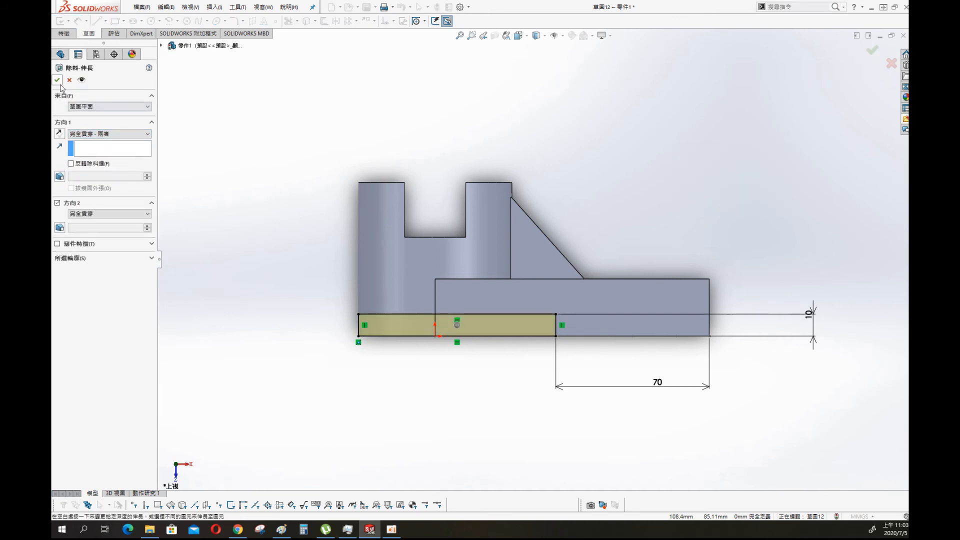
key("Return")
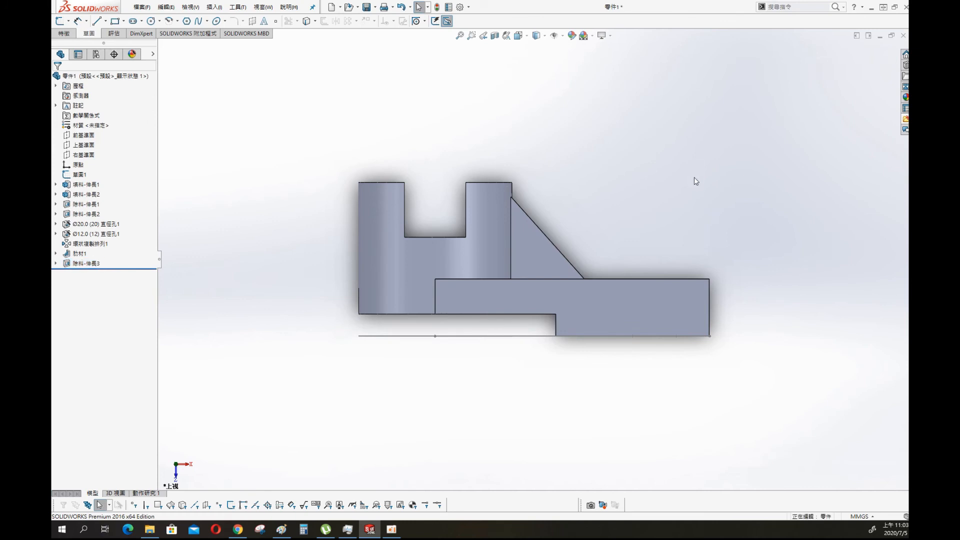
Hide the base profile sketch that shows beneath the part.
middle_click_drag(694, 177, 425, 215)
left_click(79, 174)
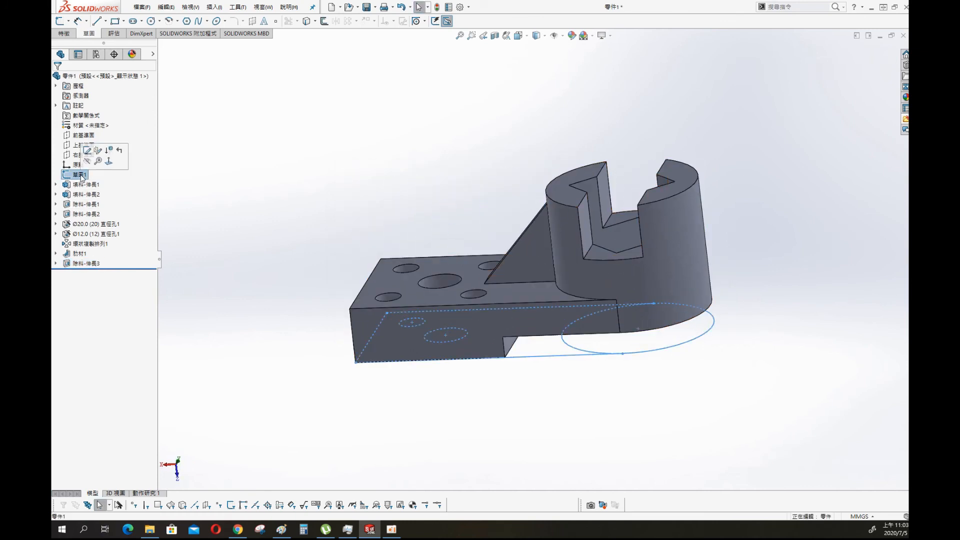
left_click(87, 161)
View the base plate's upper face straight on and compare it with the reference drawing's plan view.
middle_click_drag(349, 144, 492, 277)
middle_click_drag(675, 309, 661, 262)
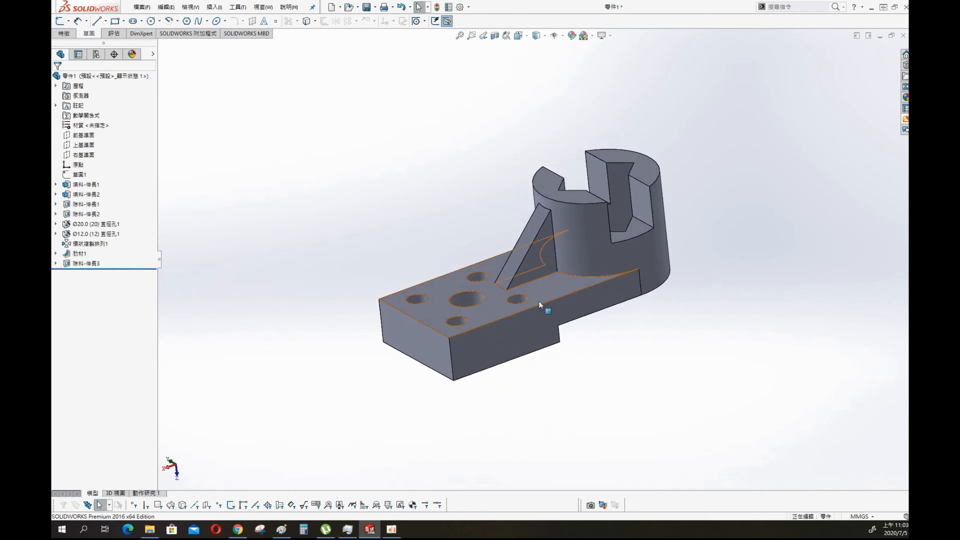
left_click(553, 291)
left_click(620, 268)
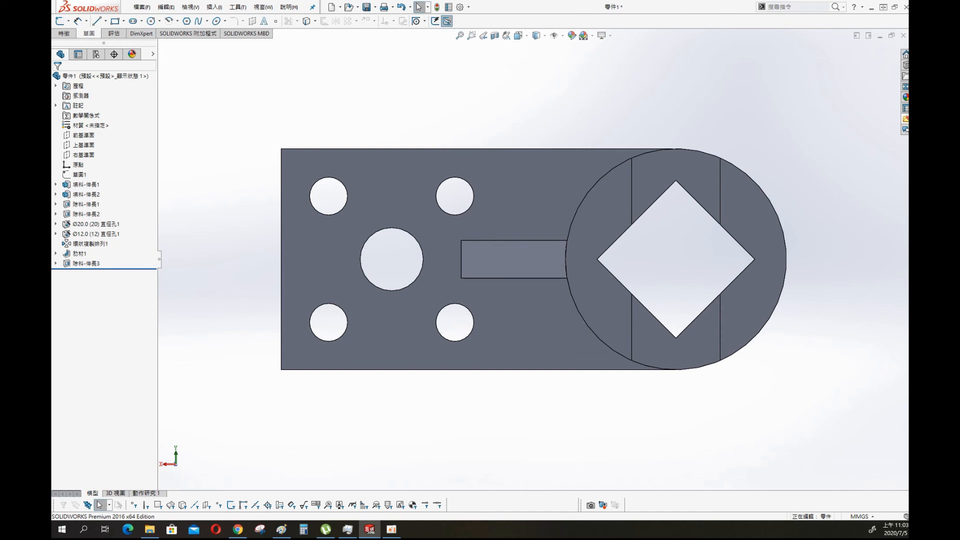
key("alt+Tab")
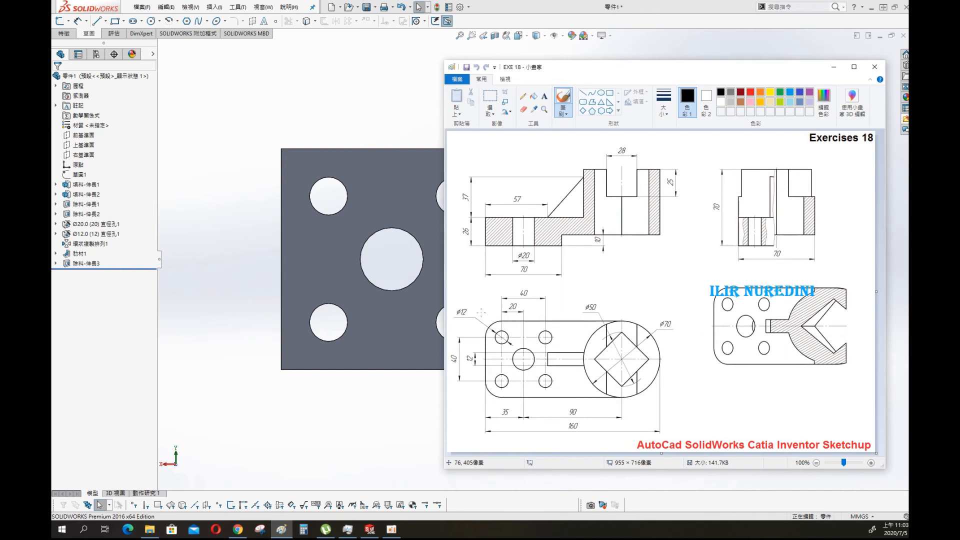
key("alt+Tab")
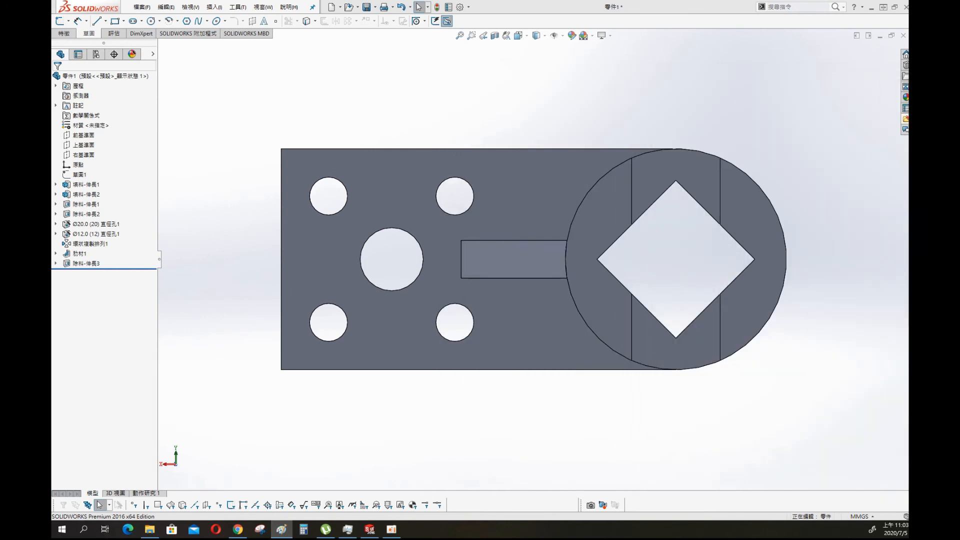
left_click(549, 190)
left_click(592, 168)
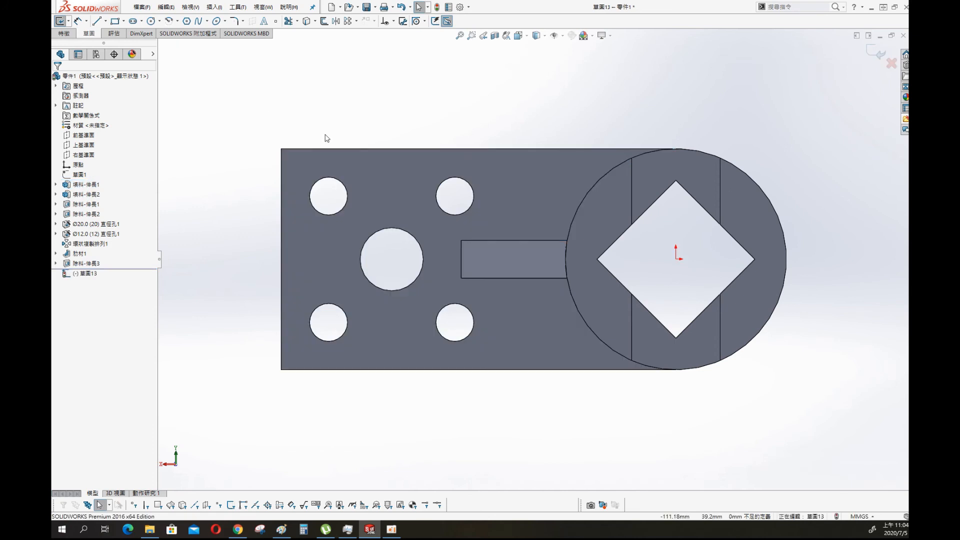
middle_click_drag(327, 123, 347, 88)
key("s")
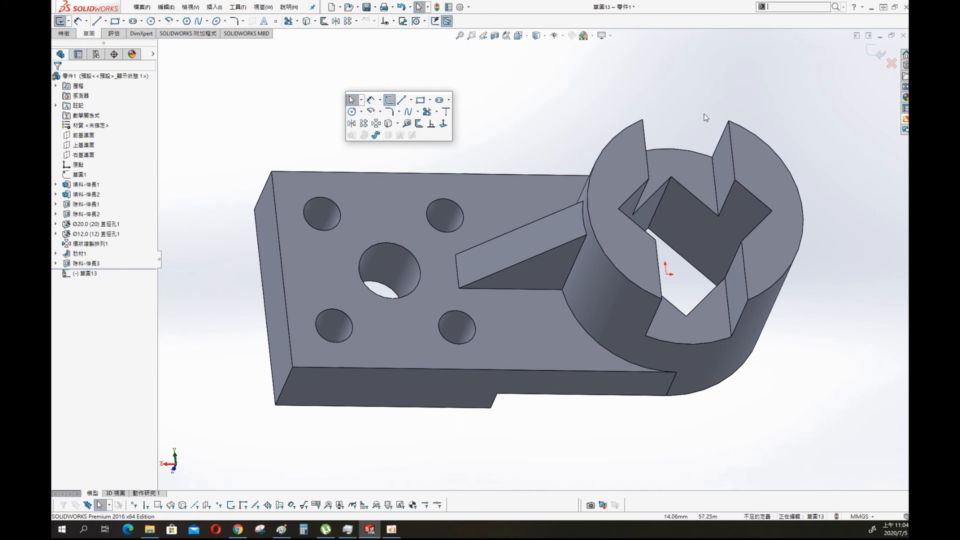
left_click(891, 63)
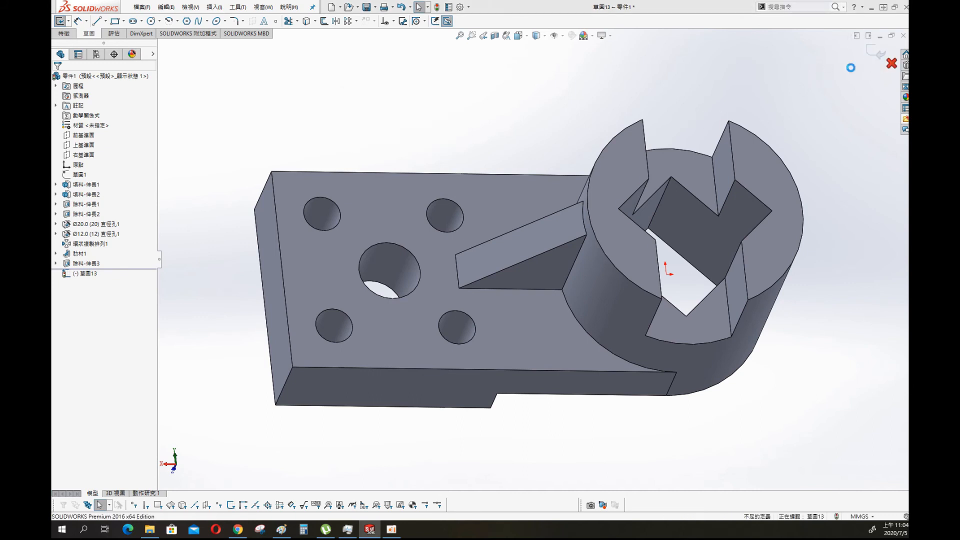
Measure the centre distance from the Ø12 corner hole to the base plate's nearest long side face.
left_click(472, 268)
key("s")
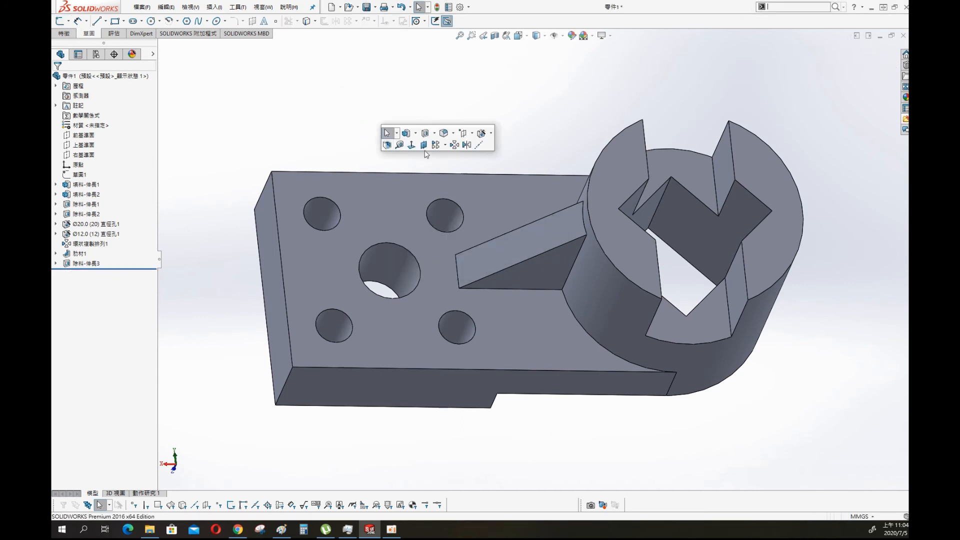
left_click(399, 145)
left_click(322, 214)
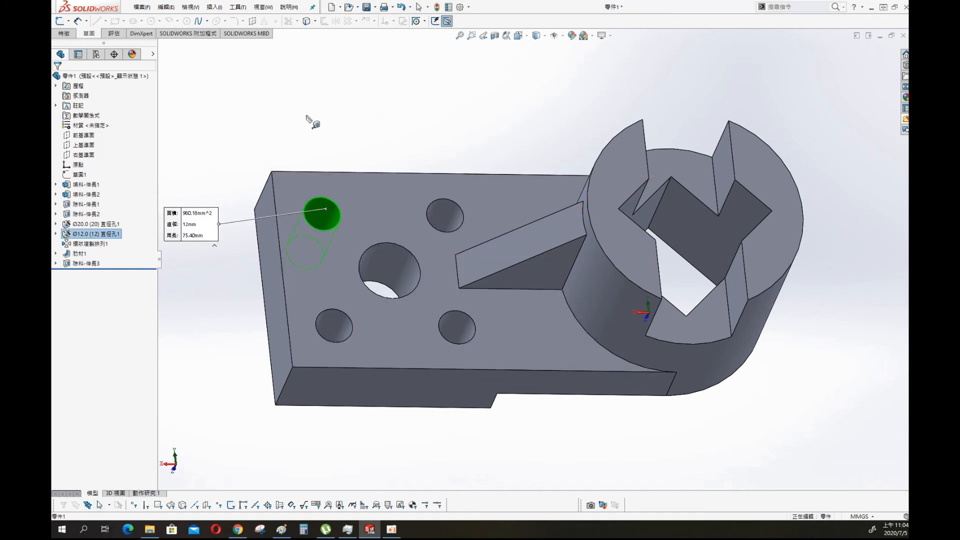
middle_click_drag(311, 123, 324, 173)
left_click(326, 193)
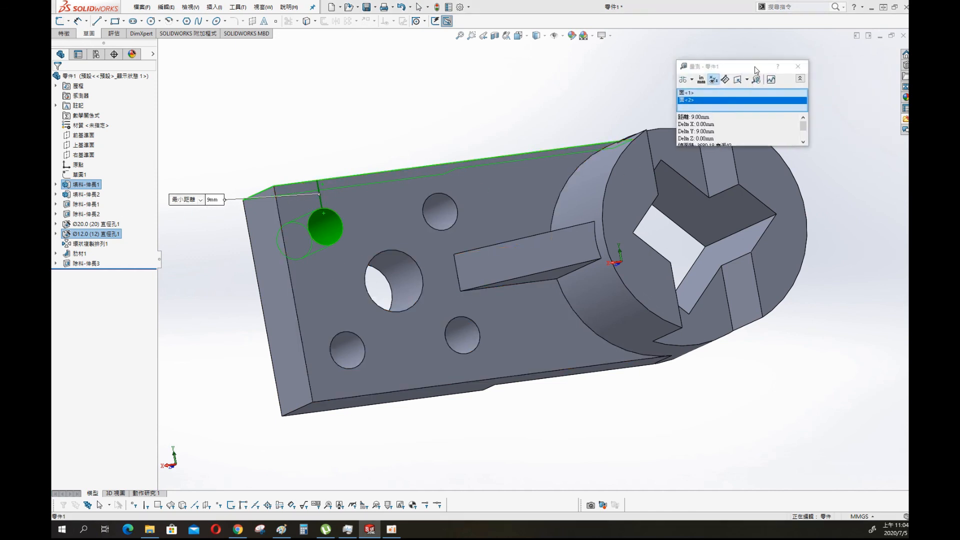
left_click(646, 77)
left_click(650, 89)
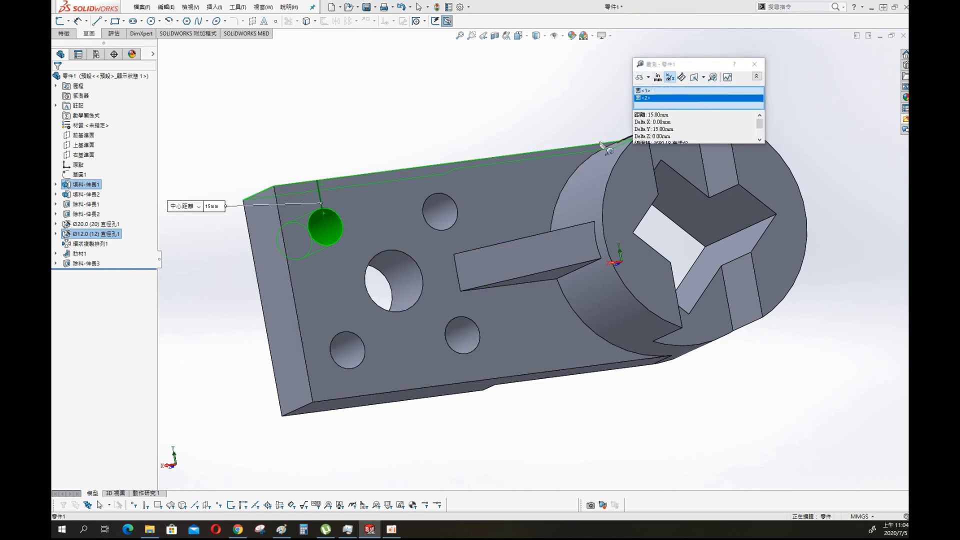
Fillet the two vertical corner edges at the free end of the base plate with a 15 mm radius.
left_click(276, 131)
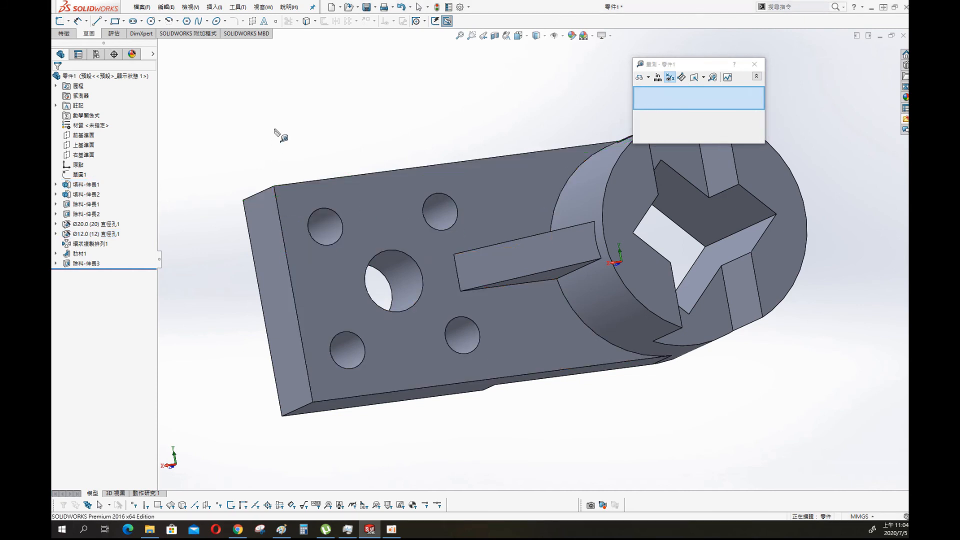
key("s")
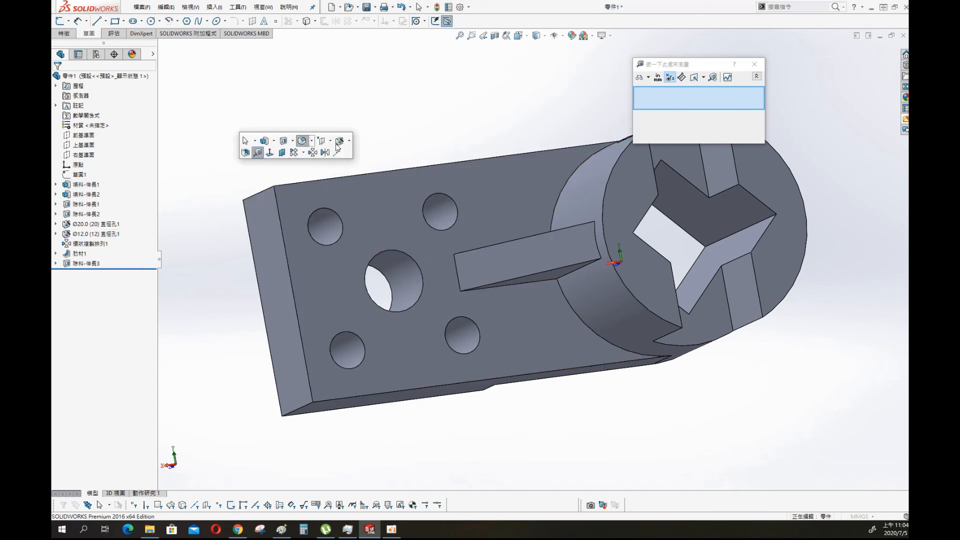
left_click(302, 141)
type("15")
key("Return")
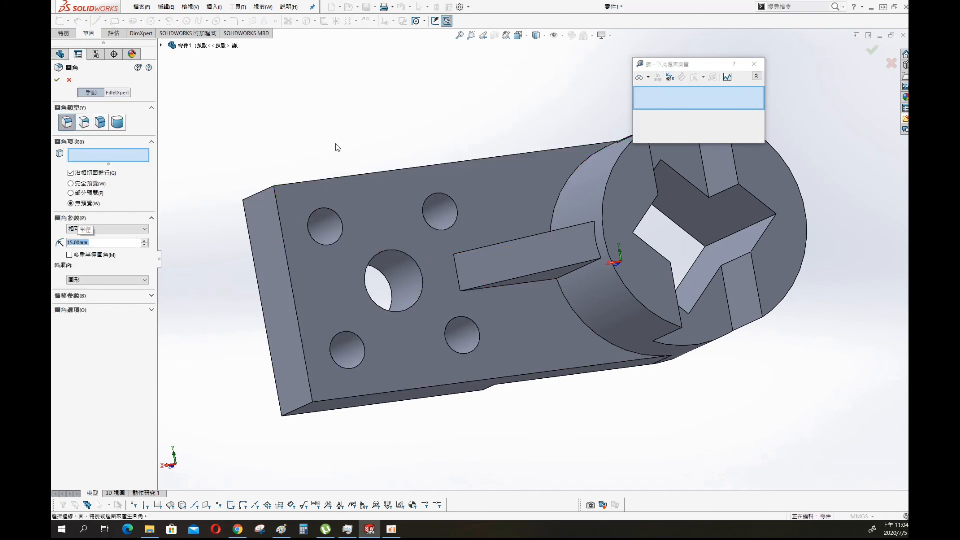
middle_click_drag(446, 317, 440, 260)
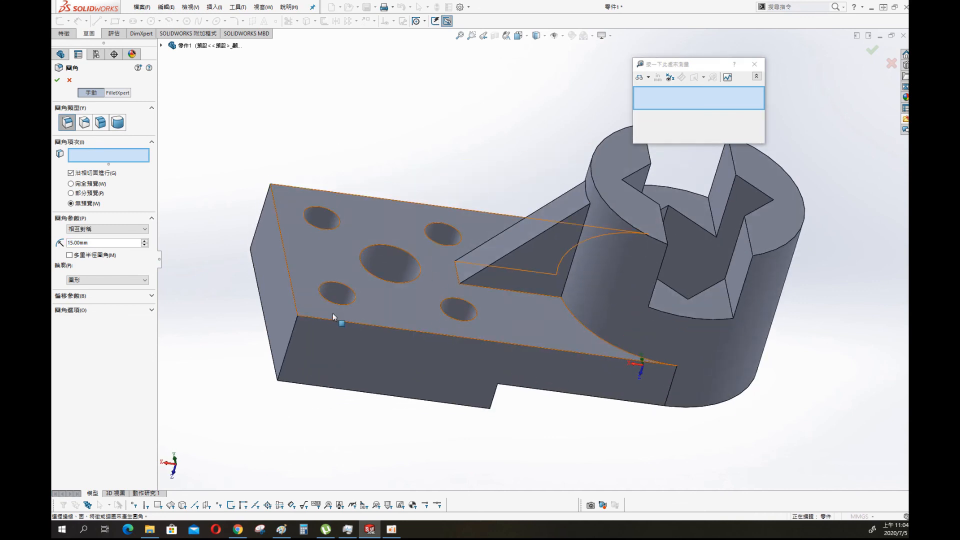
left_click(286, 356)
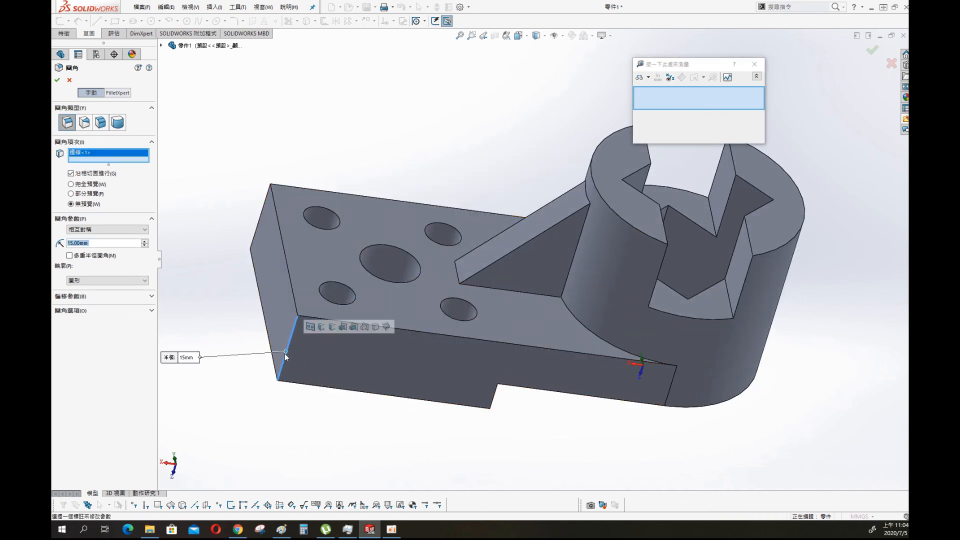
left_click(257, 228)
left_click(57, 80)
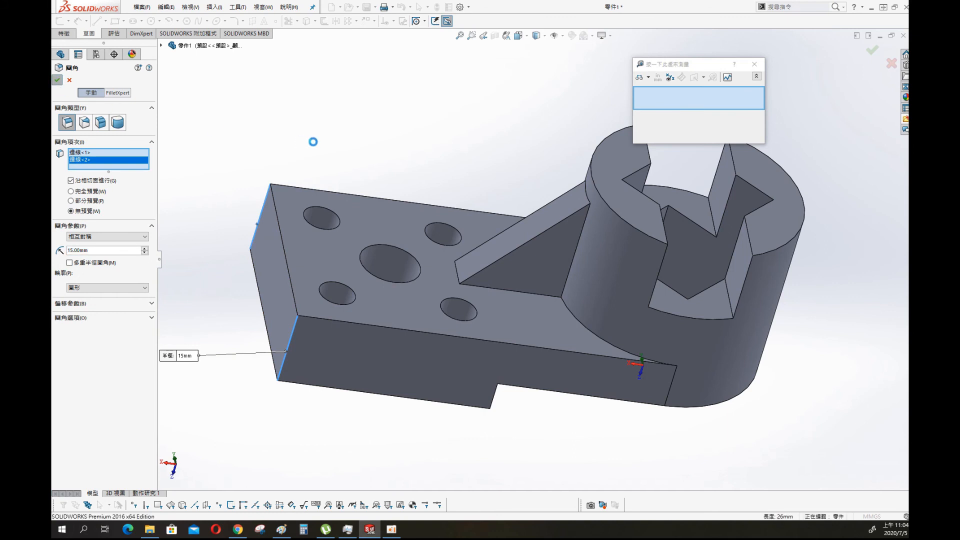
Inspect the filleted bracket from above and from the side, and compare it with the Exercise 18 reference drawing.
middle_click_drag(403, 168, 471, 296)
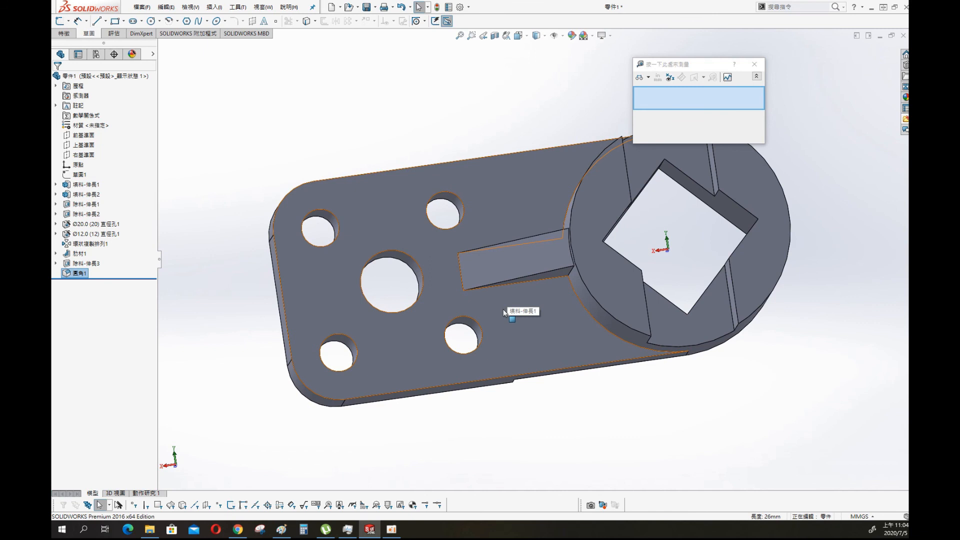
middle_click_drag(537, 283, 560, 220)
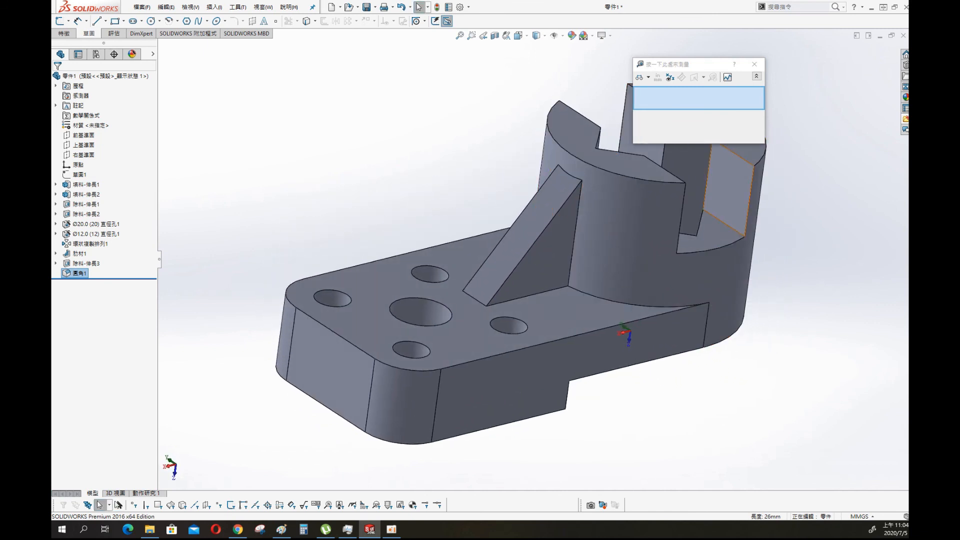
key("alt+Tab")
left_click_drag(738, 128, 577, 76)
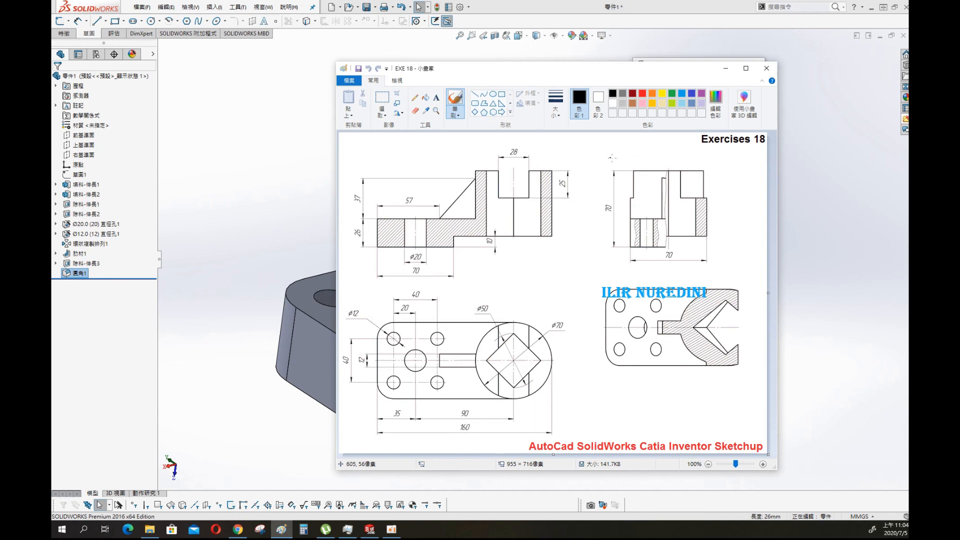
left_click_drag(640, 72, 683, 77)
key("alt+Tab")
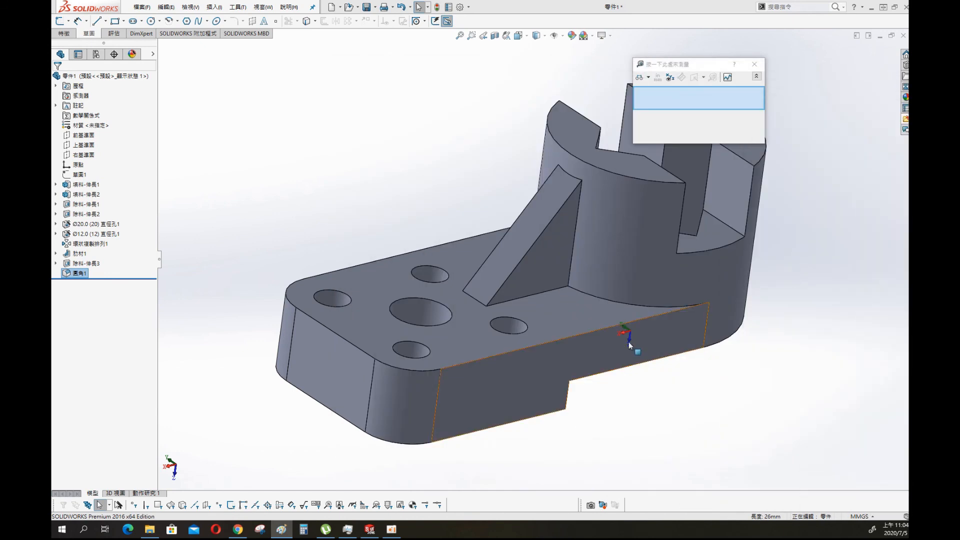
left_click(865, 289)
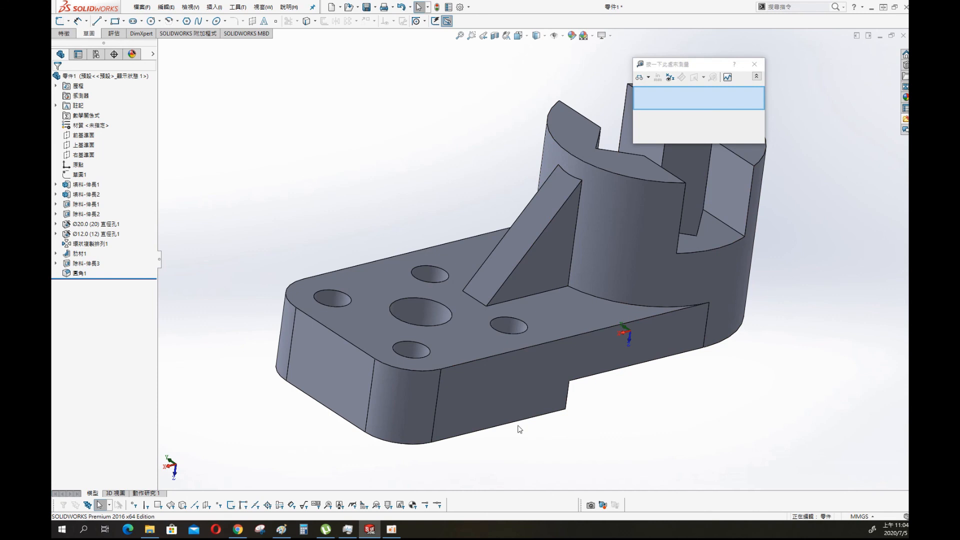
Save the part in the folder 20200524 exe18 under a new file name starting with "ex".
key("ctrl+s")
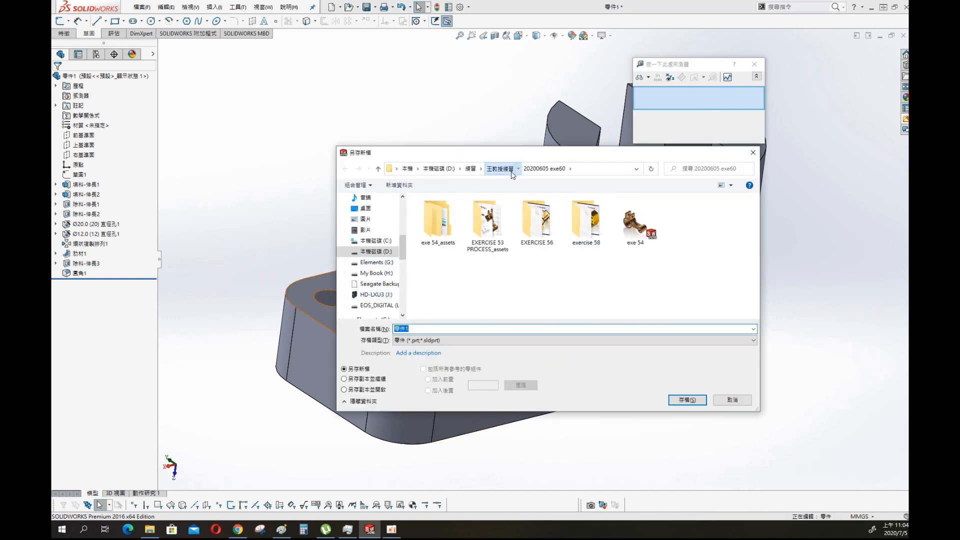
left_click(512, 172)
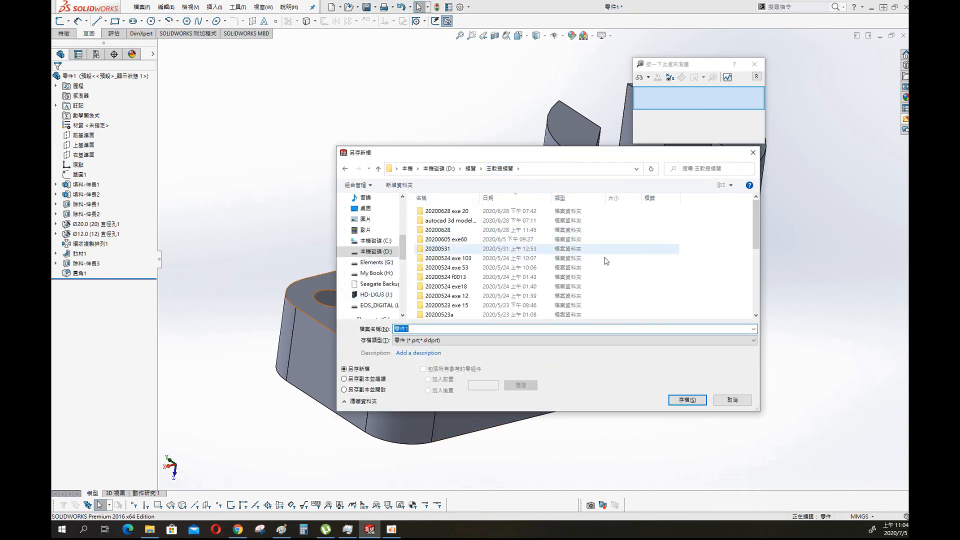
double_click(470, 287)
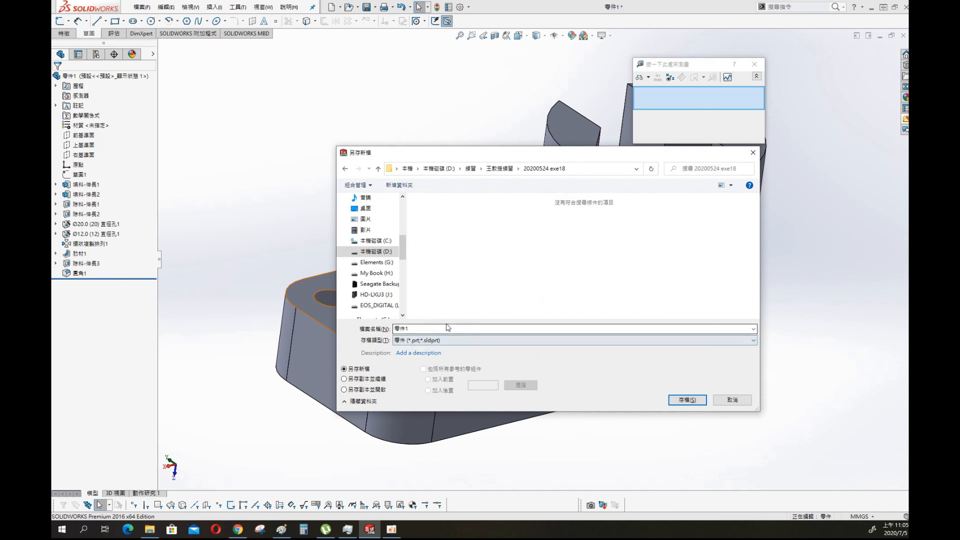
double_click(471, 328)
type("ex")
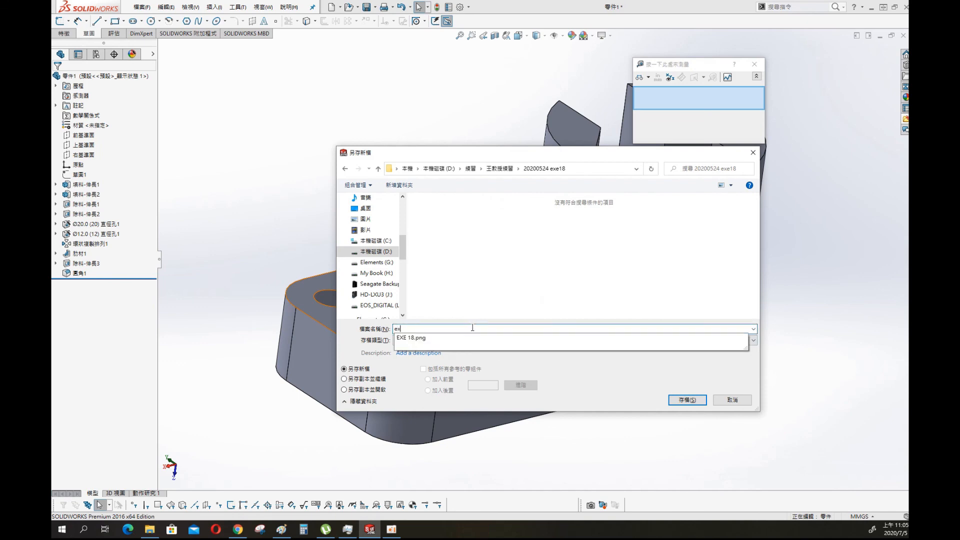